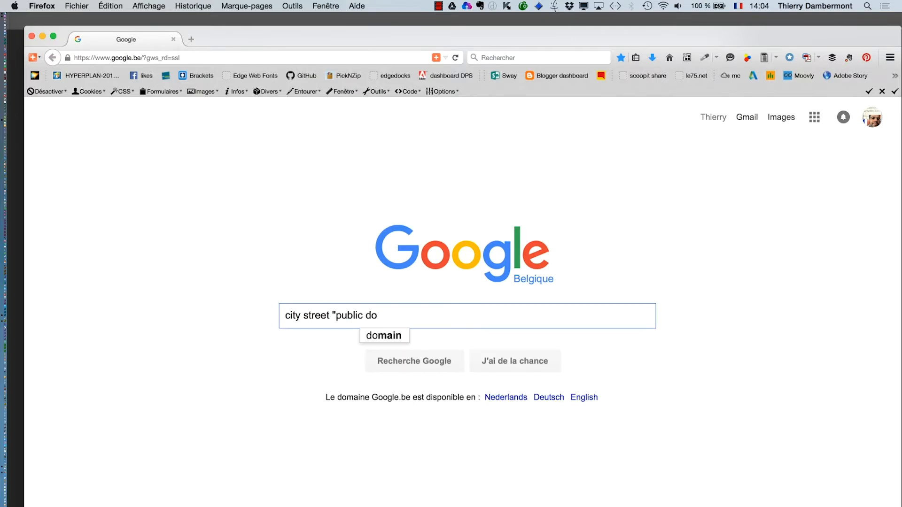
Search Google Images for city street "public domain"
{"action": "type", "text": "main\""}
{"action": "key", "text": "Return"}
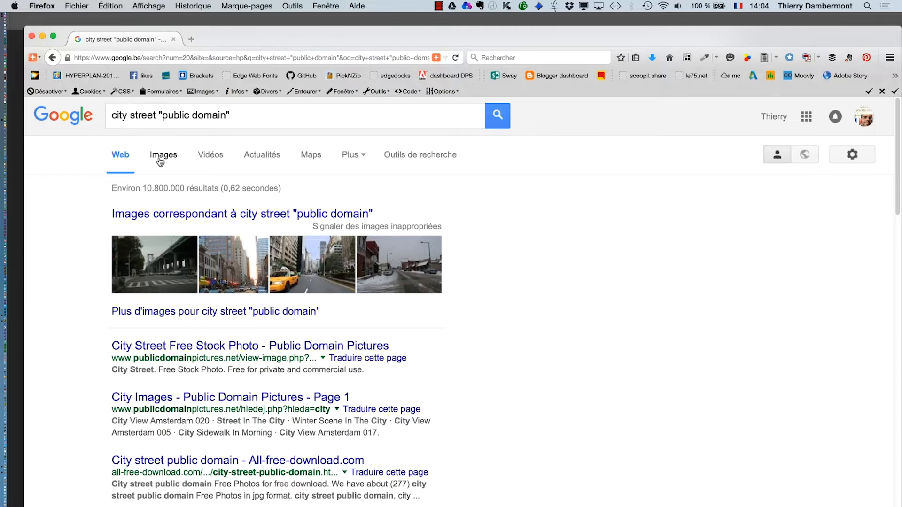
{"action": "left_click", "coordinate": [160, 160]}
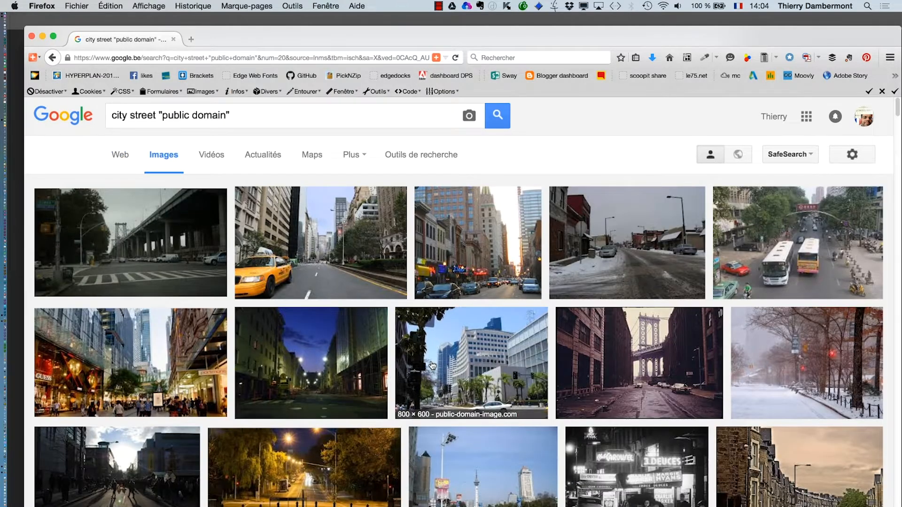
Find the snowy New York street photo from publicdomainclip-art among the image results and open its full-size version in a new tab
{"action": "scroll", "coordinate": [432, 366], "scroll_direction": "down", "scroll_amount": 5}
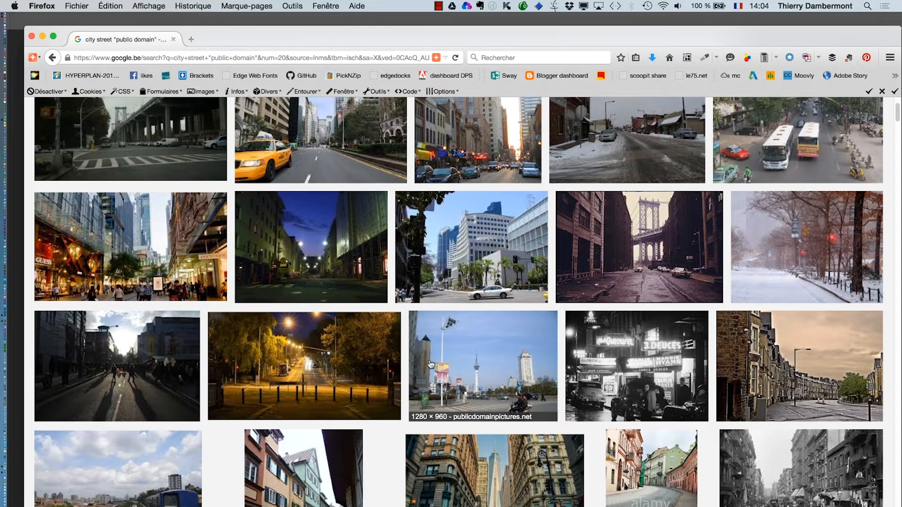
{"action": "scroll", "coordinate": [430, 365], "scroll_direction": "down", "scroll_amount": 5}
{"action": "double_click", "coordinate": [246, 41]}
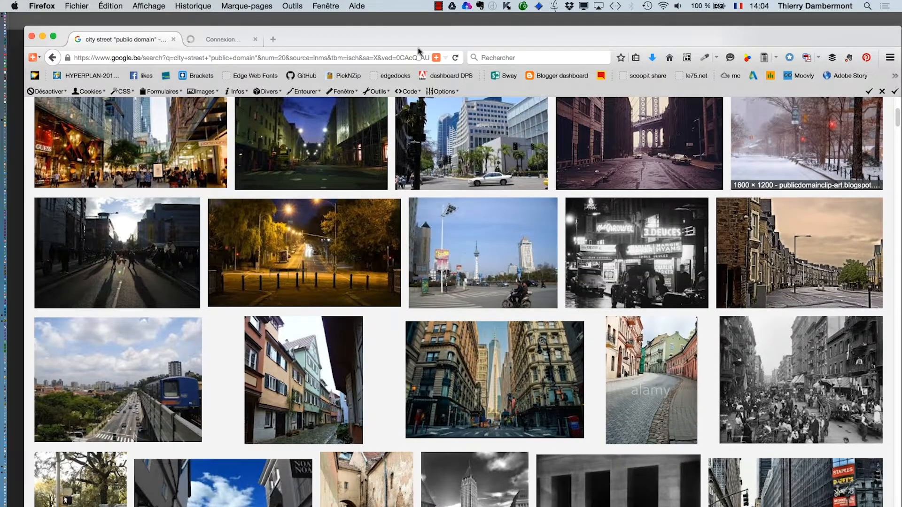
{"action": "left_click", "coordinate": [247, 42]}
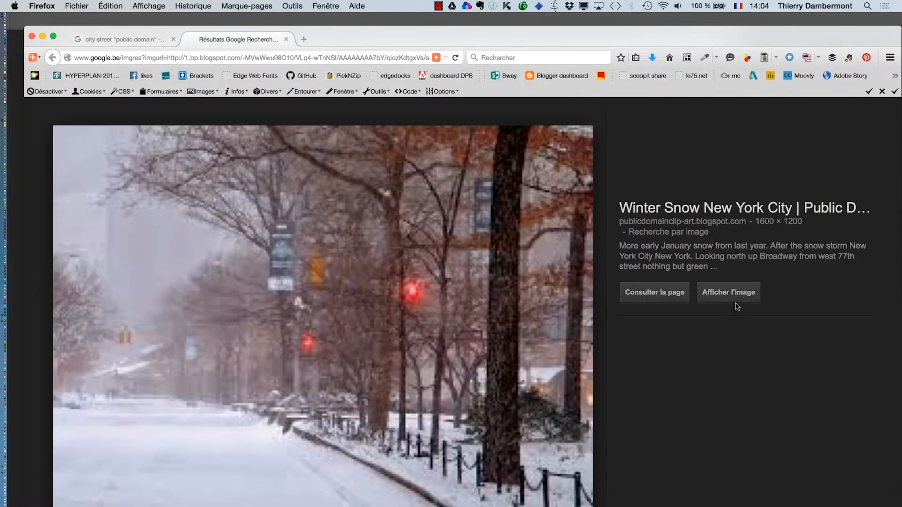
{"action": "left_click", "coordinate": [744, 297]}
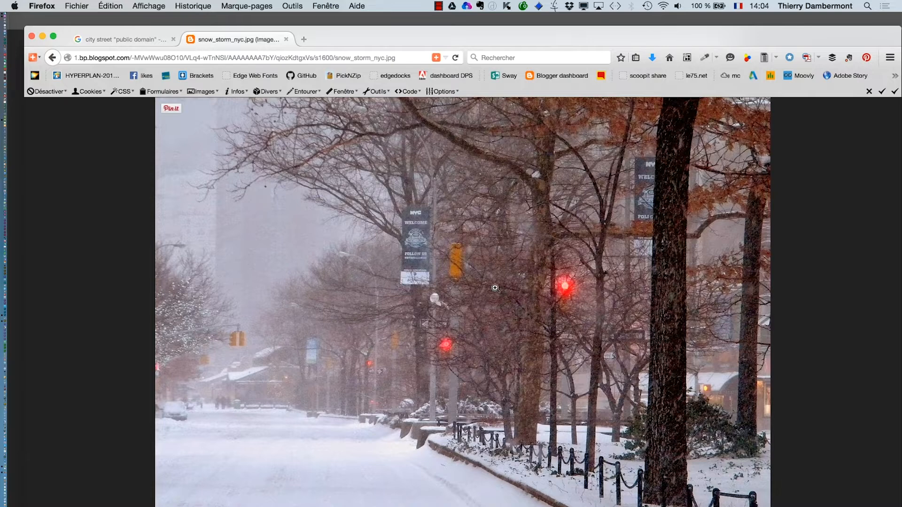
Save the full-size photo as snow_storm_nyc.jpg in the PS 08 sept folder
{"action": "right_click", "coordinate": [482, 288]}
{"action": "left_click", "coordinate": [609, 326]}
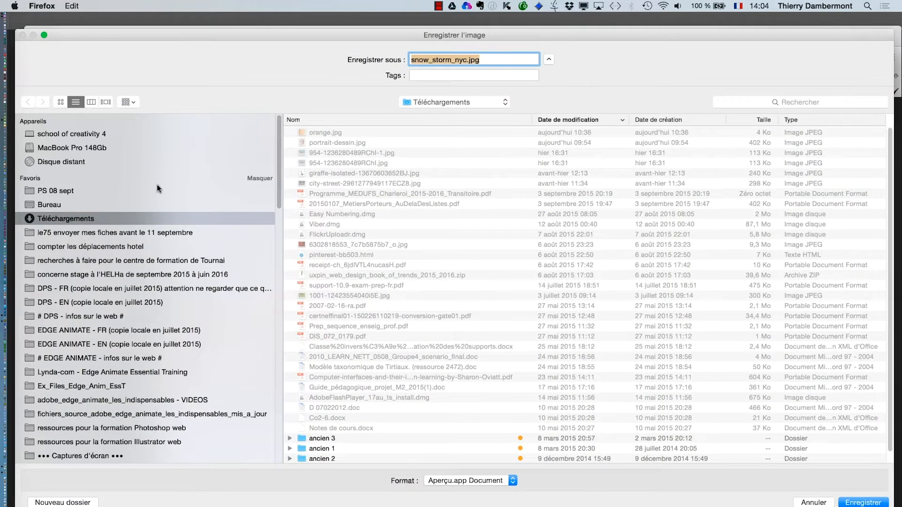
{"action": "left_click", "coordinate": [157, 188]}
{"action": "left_click", "coordinate": [863, 502]}
Switch to Photoshop and open snow_storm_nyc.jpg from the PS 08 sept folder
{"action": "key", "text": "super+Tab"}
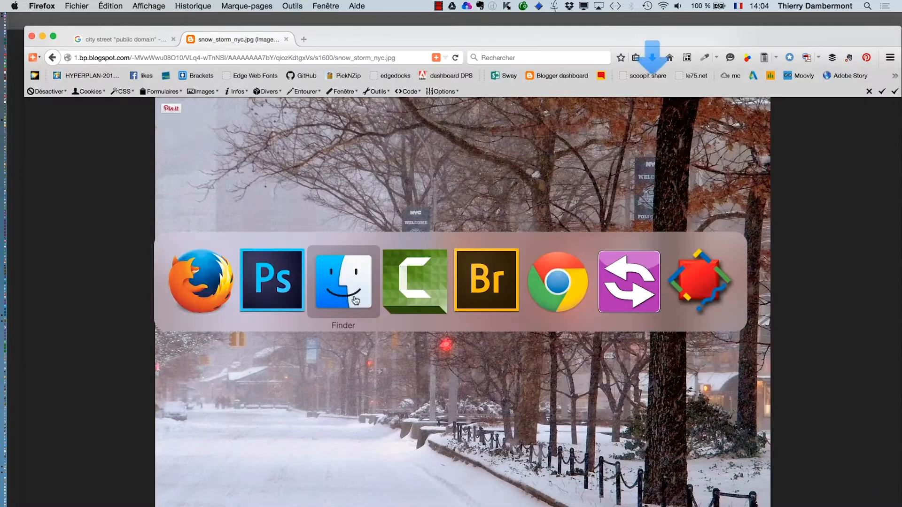
{"action": "left_click", "coordinate": [260, 288]}
{"action": "left_click", "coordinate": [100, 6]}
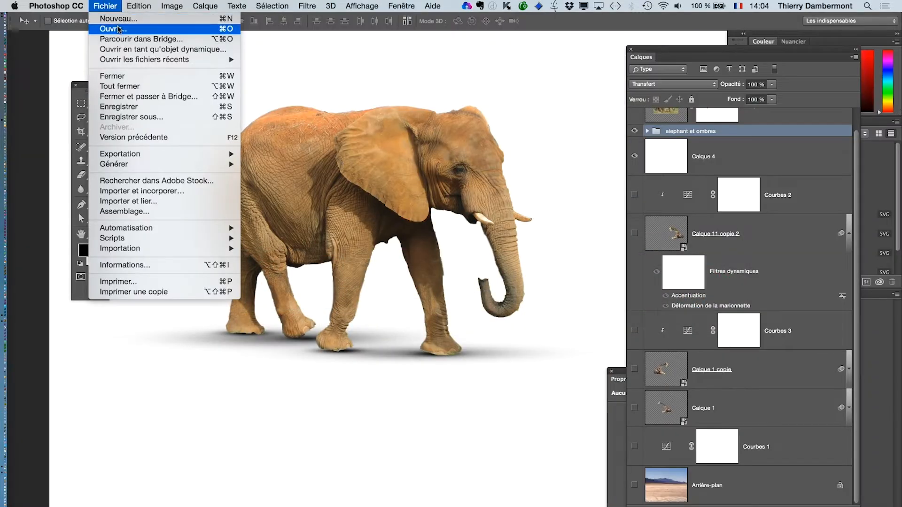
{"action": "left_click", "coordinate": [118, 30]}
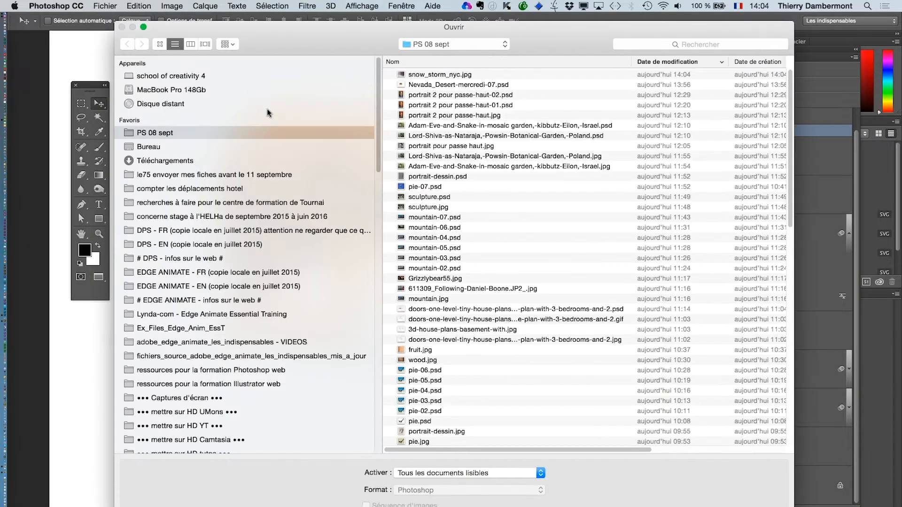
{"action": "left_click", "coordinate": [436, 75]}
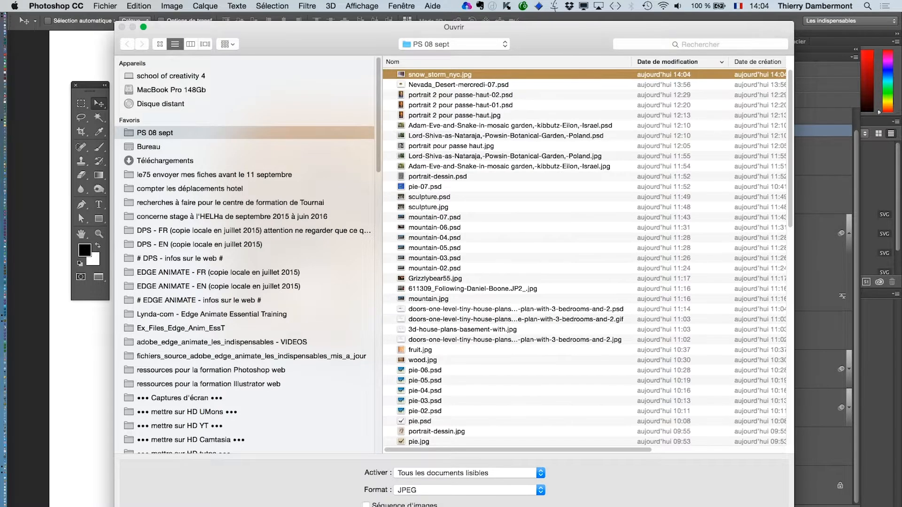
{"action": "key", "text": "Return"}
Detach snow_storm_nyc.jpg into its own floating window and bring the Nevada_Desert-mercredi-07.psd document to the front
{"action": "left_click_drag", "start_coordinate": [423, 346], "coordinate": [320, 325]}
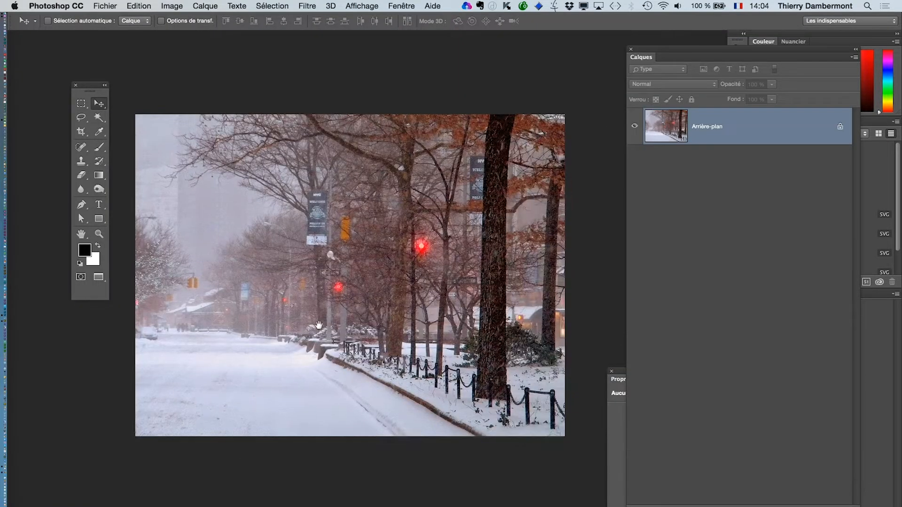
{"action": "key", "text": "f"}
{"action": "key", "text": "f"}
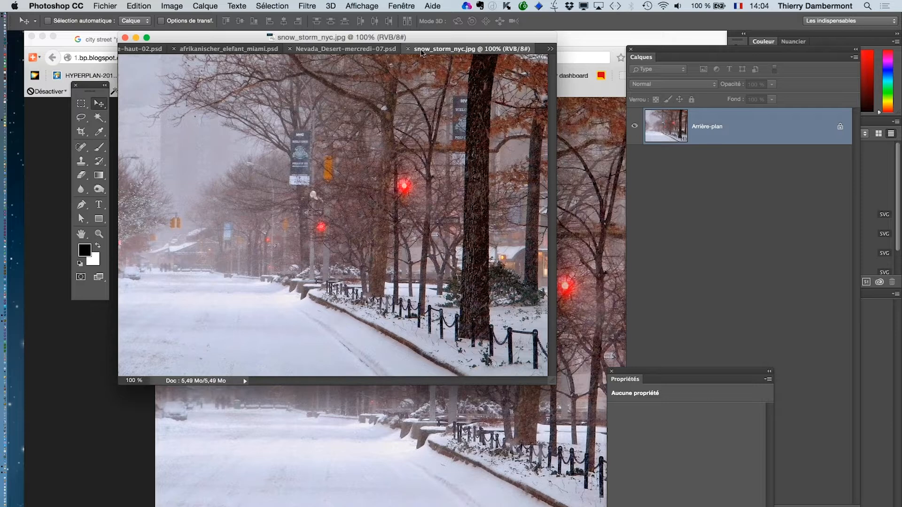
{"action": "left_click_drag", "start_coordinate": [422, 53], "coordinate": [458, 206]}
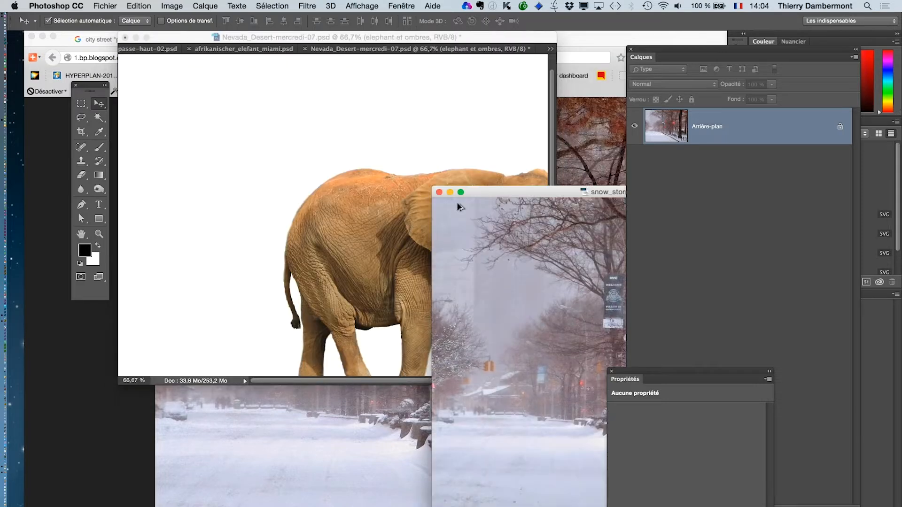
{"action": "left_click", "coordinate": [356, 38]}
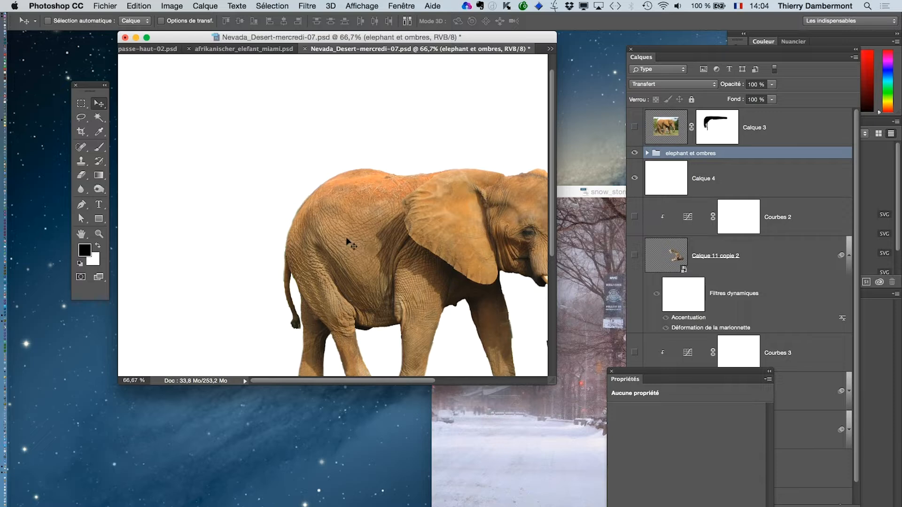
Move the elephant and its shadows so the whole animal fits in the document window, and leave automatic selection off
{"action": "left_click_drag", "start_coordinate": [347, 239], "coordinate": [489, 362]}
{"action": "left_click_drag", "start_coordinate": [316, 237], "coordinate": [249, 147]}
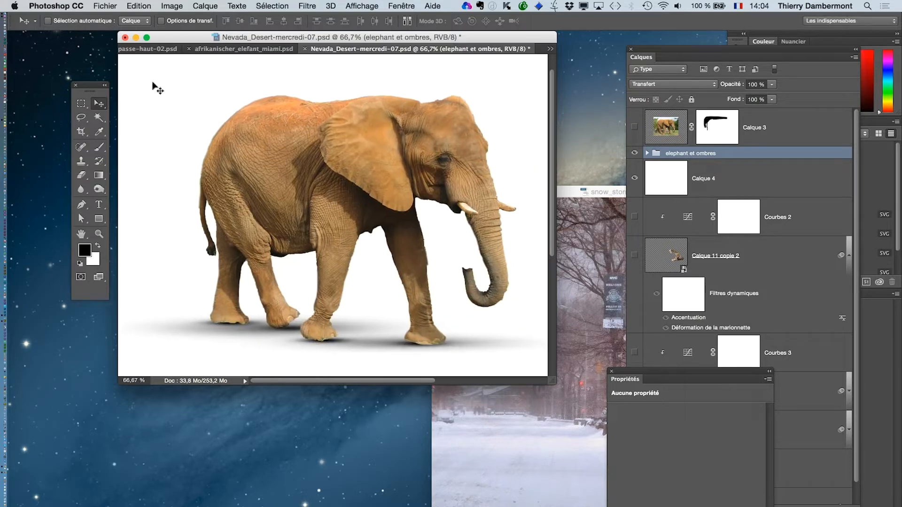
{"action": "left_click", "coordinate": [59, 27]}
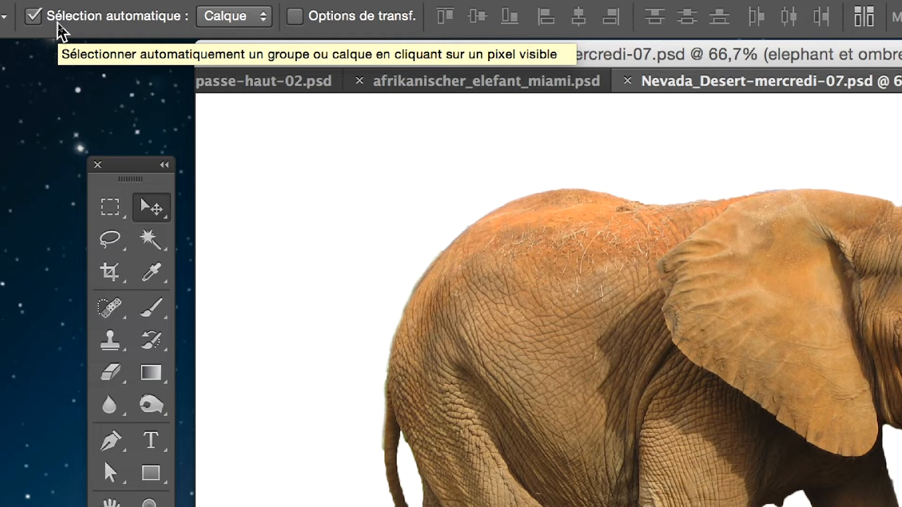
{"action": "left_click", "coordinate": [58, 24]}
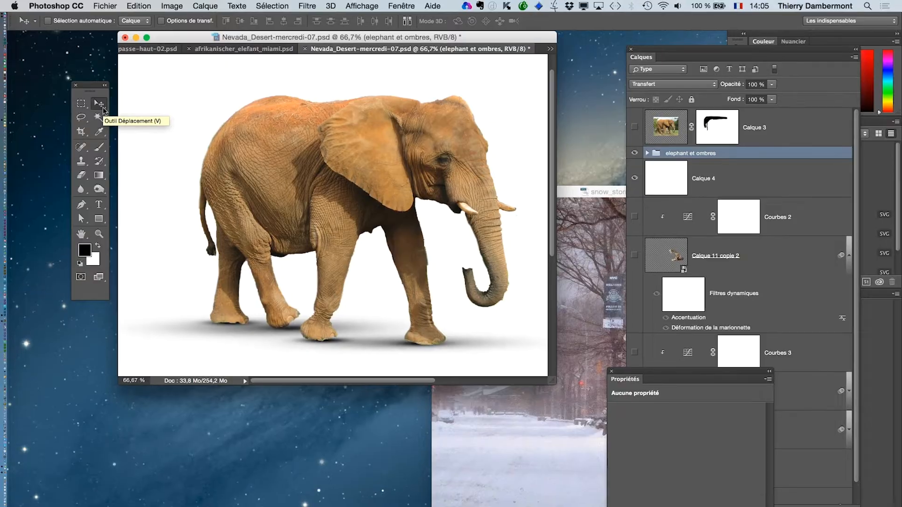
Try copying the elephant et ombres group into snow_storm_nyc.jpg, and delete the copied group from that image
{"action": "left_click_drag", "start_coordinate": [303, 235], "coordinate": [497, 403]}
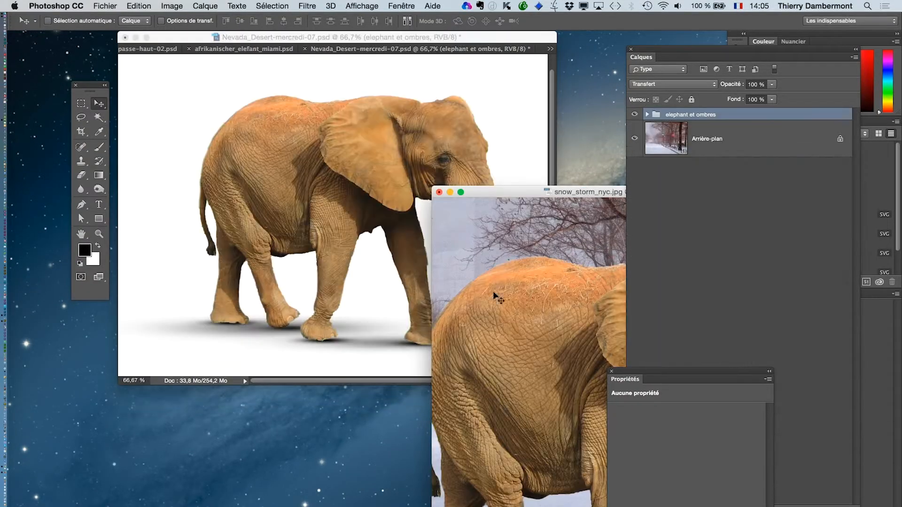
{"action": "left_click_drag", "start_coordinate": [507, 192], "coordinate": [254, 87]}
{"action": "left_click", "coordinate": [392, 219], "text": "alt"}
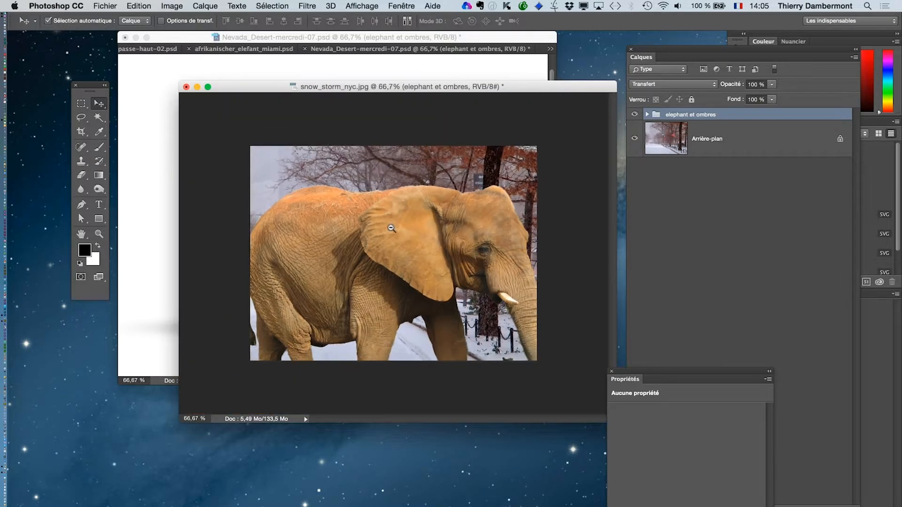
{"action": "left_click_drag", "start_coordinate": [713, 119], "coordinate": [786, 506]}
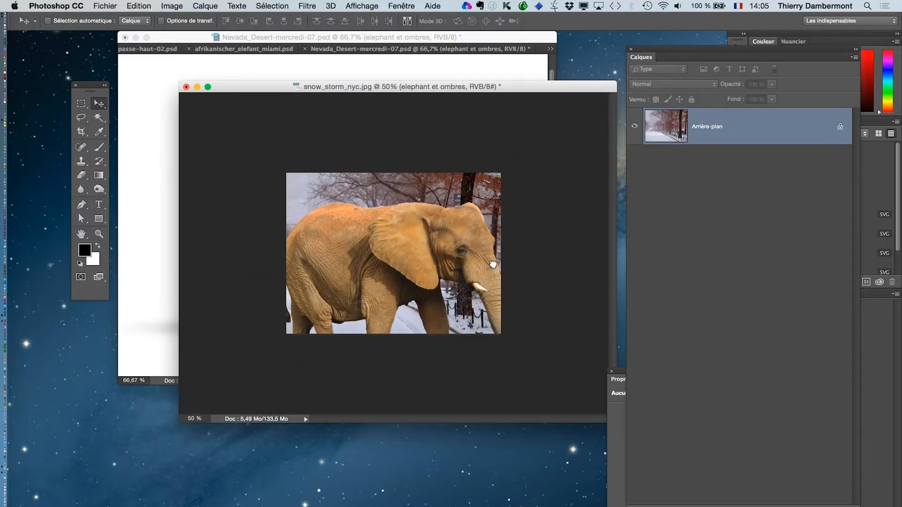
Enlarge snow_storm_nyc.jpg to 300 % in width and height, with resampling enabled and set to preserve details
{"action": "left_click", "coordinate": [172, 5]}
{"action": "left_click", "coordinate": [198, 89]}
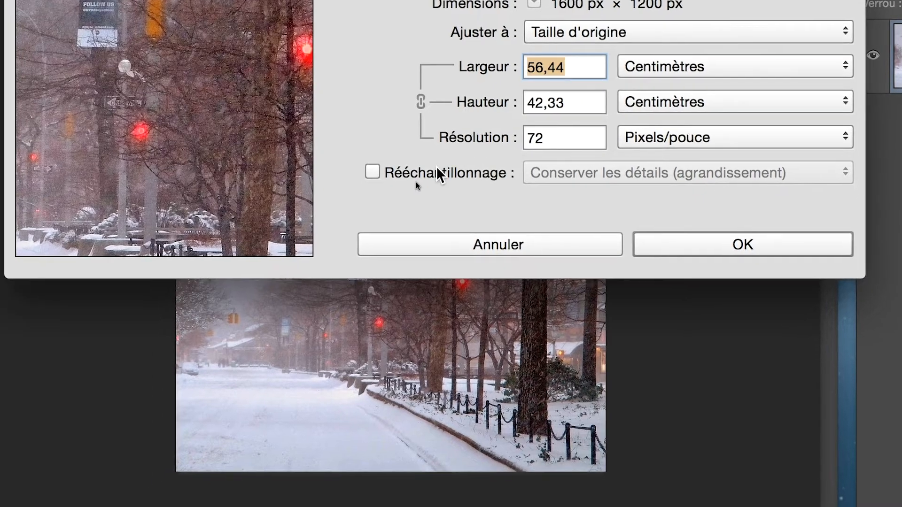
{"action": "left_click", "coordinate": [429, 183]}
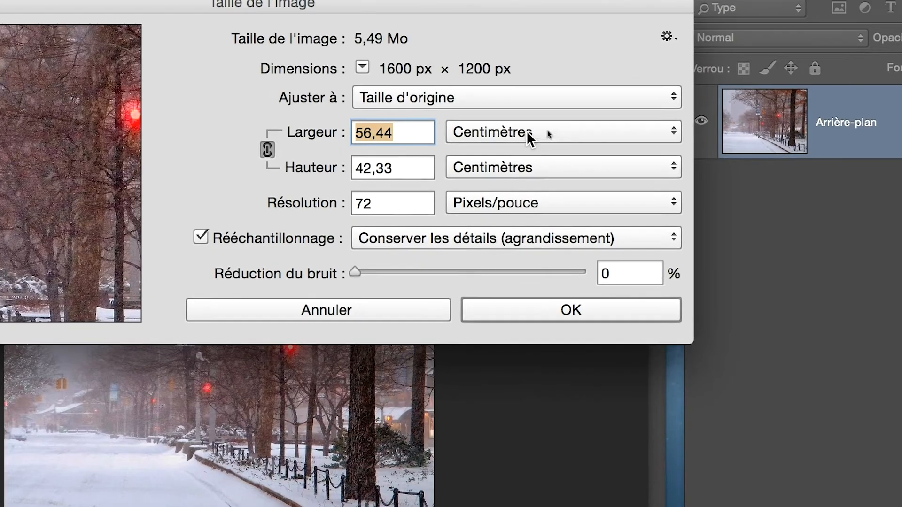
{"action": "left_click", "coordinate": [695, 63]}
{"action": "left_click", "coordinate": [524, 78]}
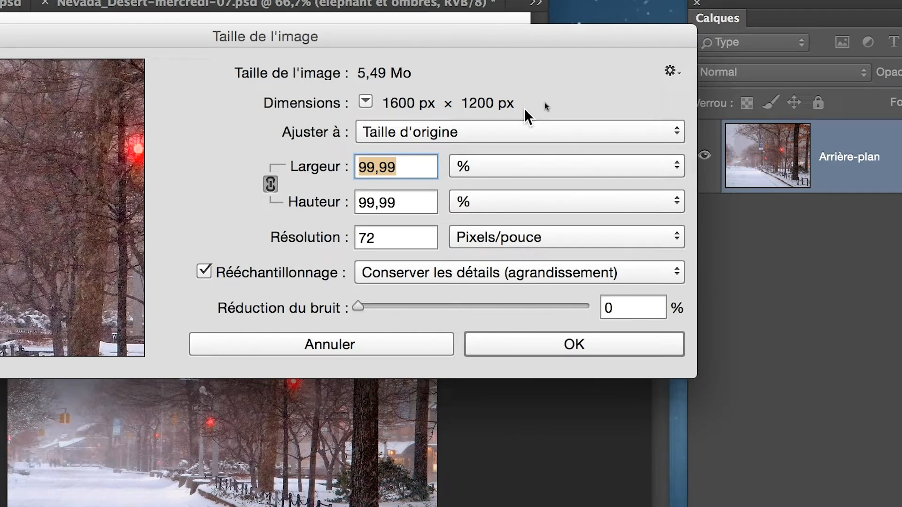
{"action": "type", "text": "300"}
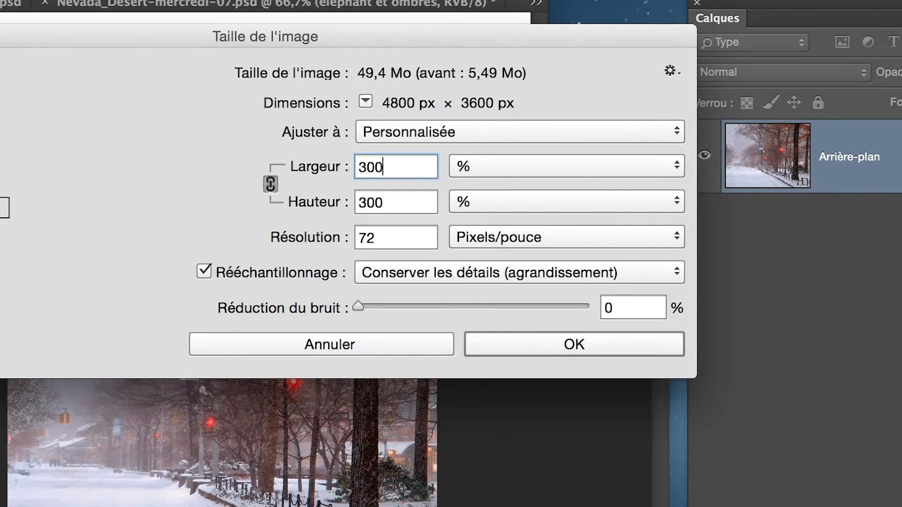
{"action": "key", "text": "alt"}
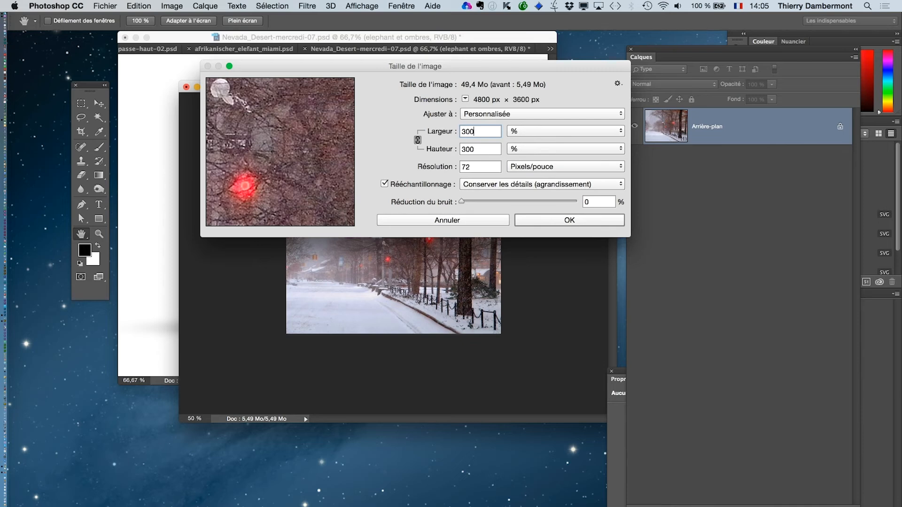
{"action": "key", "text": "Return"}
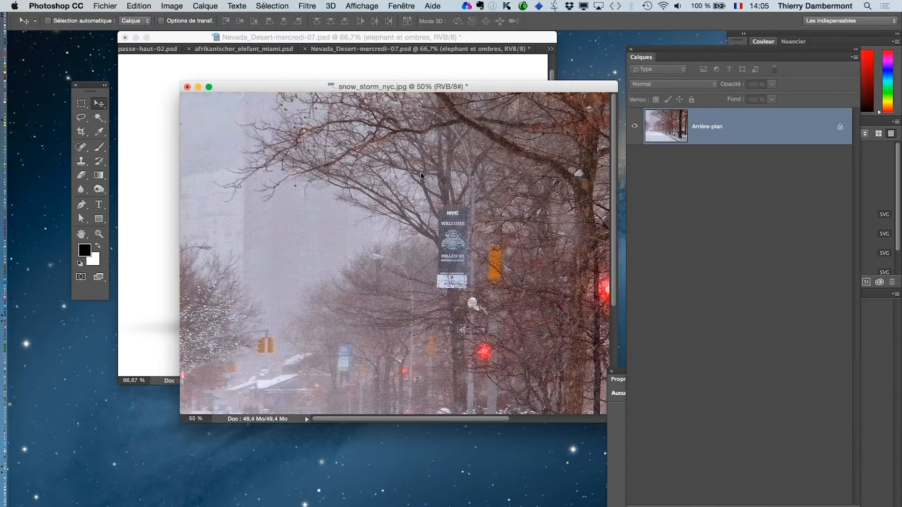
Arrange both document windows side by side and copy the elephant et ombres group into the enlarged snow_storm_nyc.jpg
{"action": "left_click_drag", "start_coordinate": [296, 87], "coordinate": [446, 198]}
{"action": "key", "text": "super+minus"}
{"action": "key", "text": "super+minus"}
{"action": "key", "text": "super+minus"}
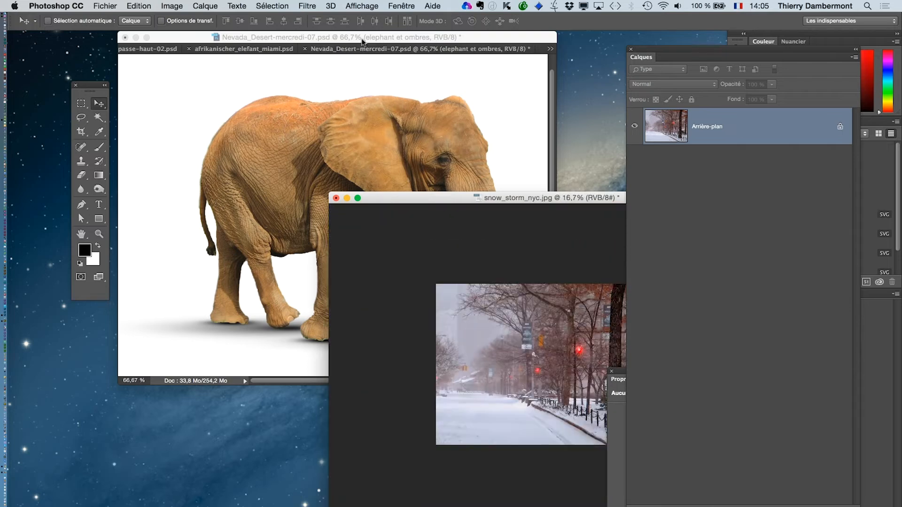
{"action": "left_click", "coordinate": [362, 41]}
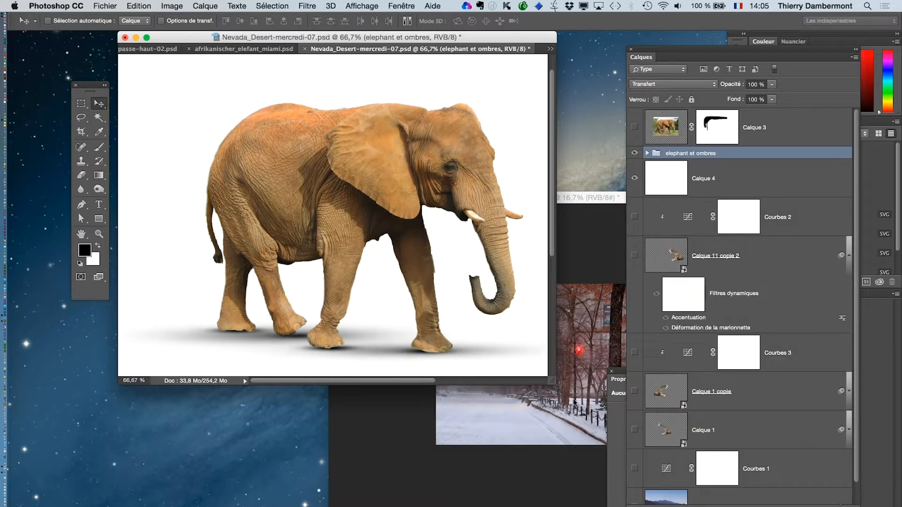
{"action": "left_click_drag", "start_coordinate": [574, 402], "coordinate": [573, 400]}
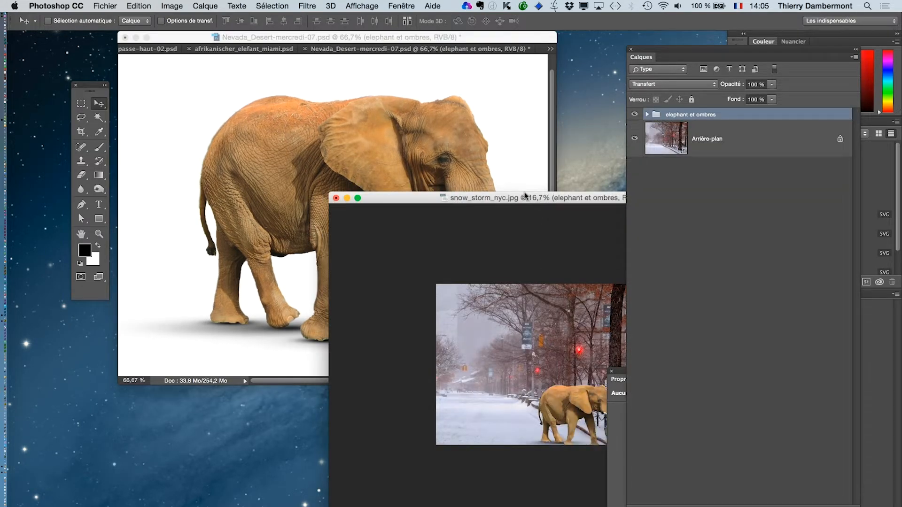
Show the snow image in full-screen mode and position the elephant with its shadows on the snowy road
{"action": "key", "text": "super+plus"}
{"action": "key", "text": "super+plus"}
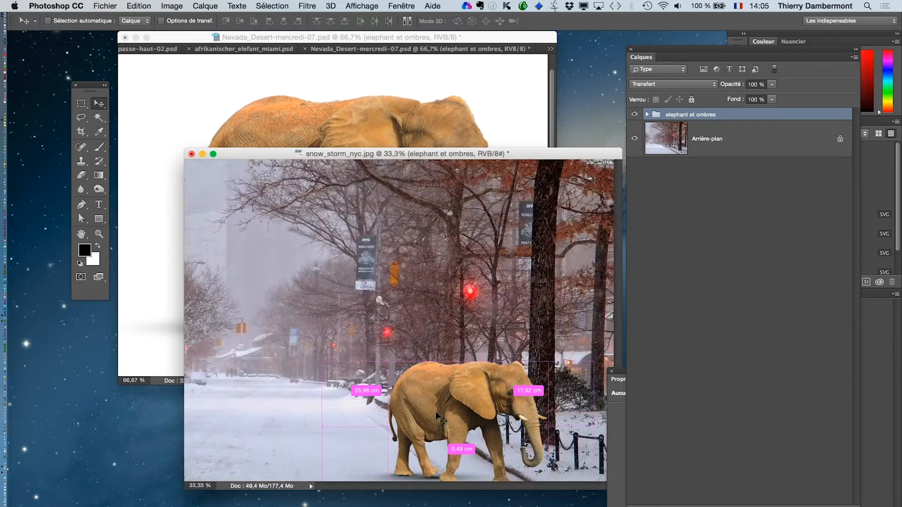
{"action": "key", "text": "f"}
{"action": "left_click_drag", "start_coordinate": [379, 371], "coordinate": [357, 364]}
{"action": "left_click", "coordinate": [409, 440], "text": "super"}
{"action": "left_click", "coordinate": [409, 439], "text": "super"}
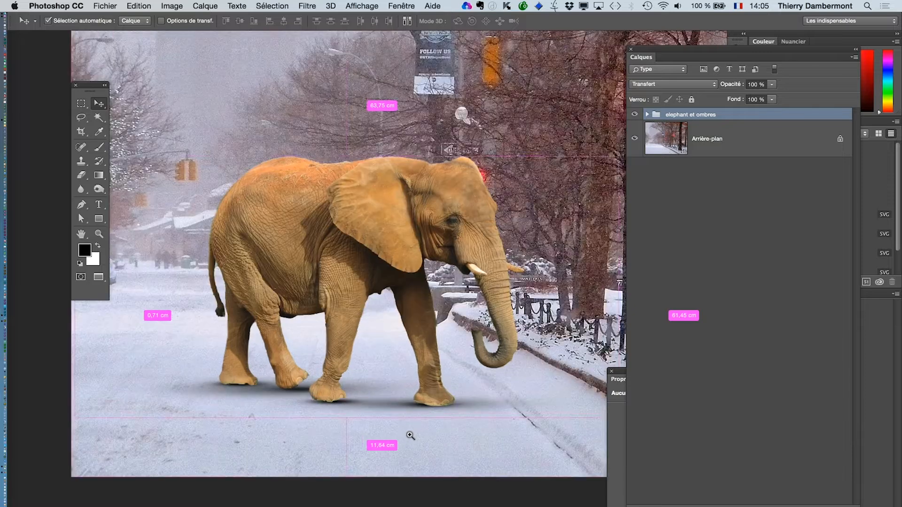
{"action": "mouse_move", "coordinate": [330, 277]}
{"action": "left_mouse_down"}
{"action": "mouse_move", "coordinate": [314, 282]}
{"action": "mouse_move", "coordinate": [348, 277]}
{"action": "mouse_move", "coordinate": [323, 273]}
{"action": "left_mouse_up"}
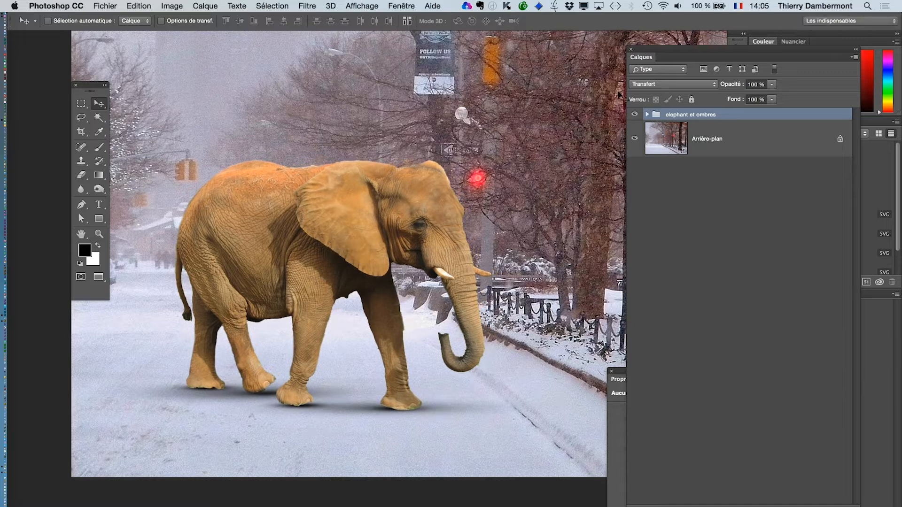
Close the Layers and Properties panels and shift the elephant slightly up the road toward the kerb
{"action": "left_click", "coordinate": [631, 50]}
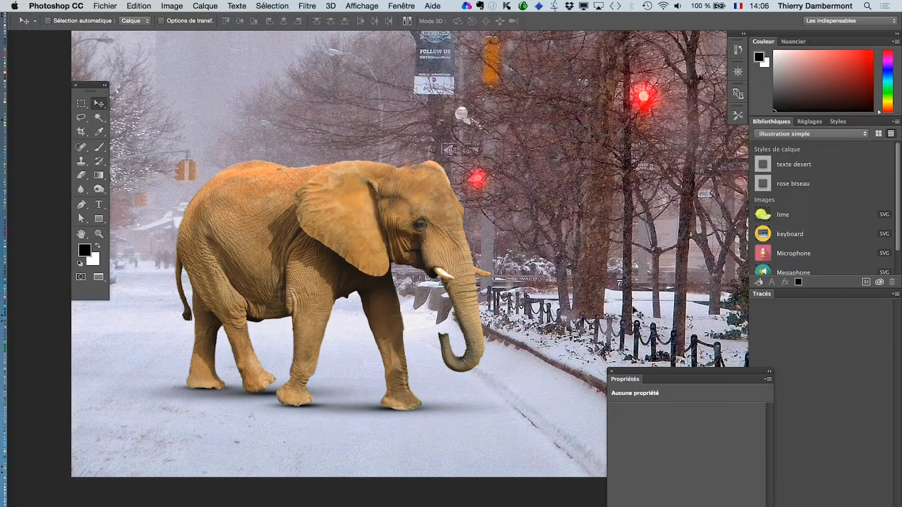
{"action": "left_click", "coordinate": [612, 371]}
{"action": "left_click_drag", "start_coordinate": [376, 324], "coordinate": [412, 304]}
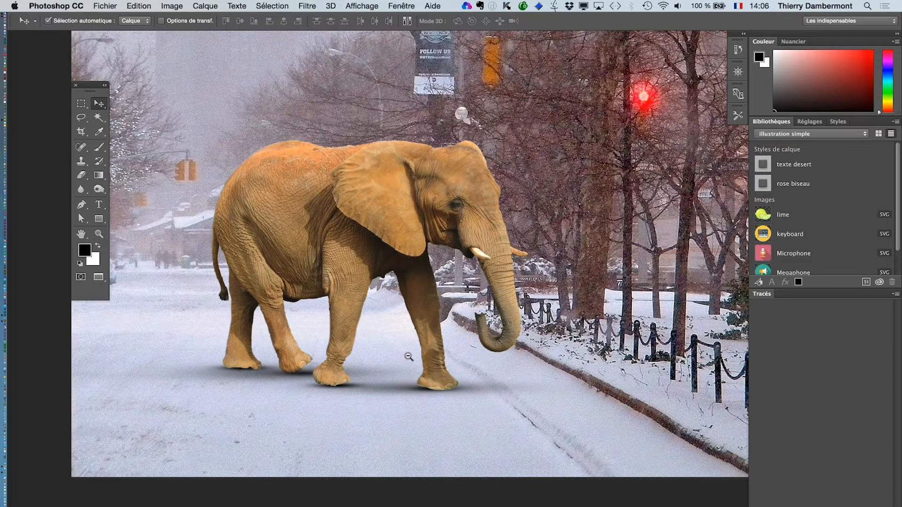
Scale the elephant and its shadows up proportionally to about 121 % with Free Transform
{"action": "scroll", "coordinate": [412, 388], "scroll_direction": "down", "scroll_amount": 3}
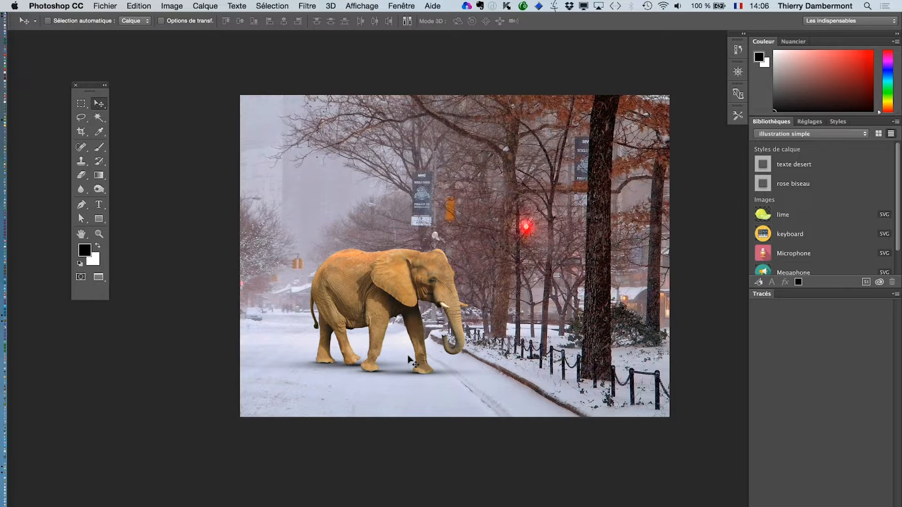
{"action": "key", "text": "super+t"}
{"action": "left_click", "coordinate": [541, 235]}
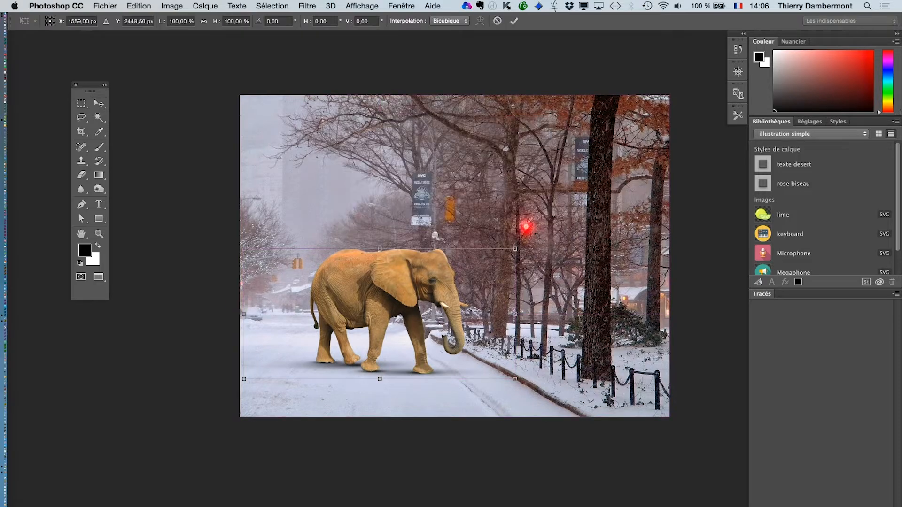
{"action": "left_click_drag", "start_coordinate": [516, 248], "coordinate": [572, 217]}
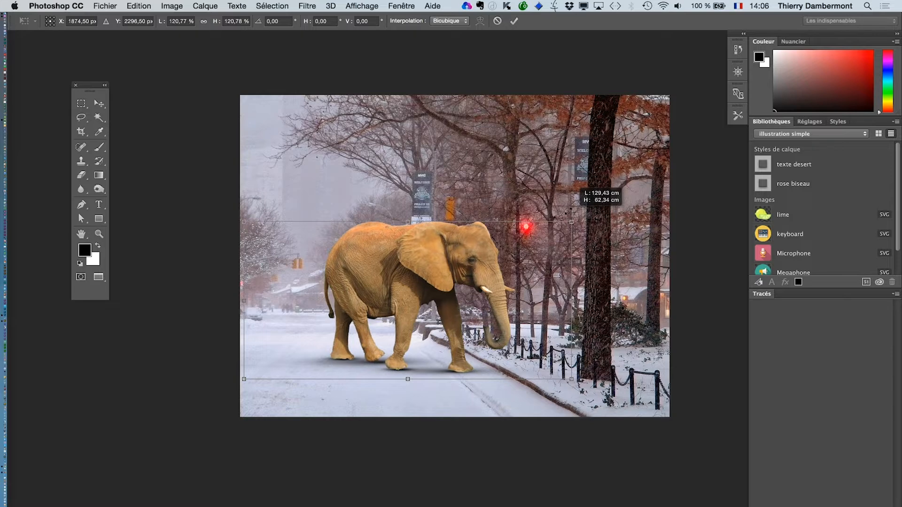
{"action": "key", "text": "Return"}
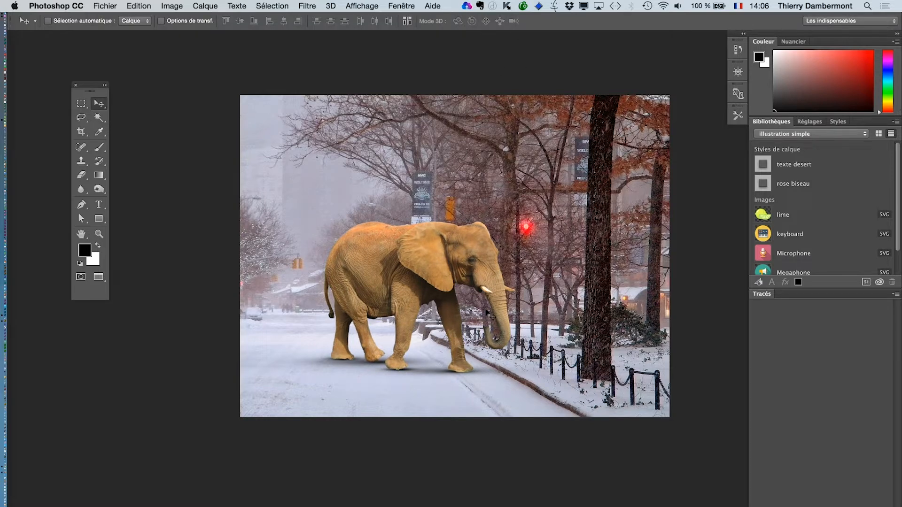
Move the enlarged elephant with its shadows back from the kerb, toward the middle of the snowy road
{"action": "key", "text": "super+plus"}
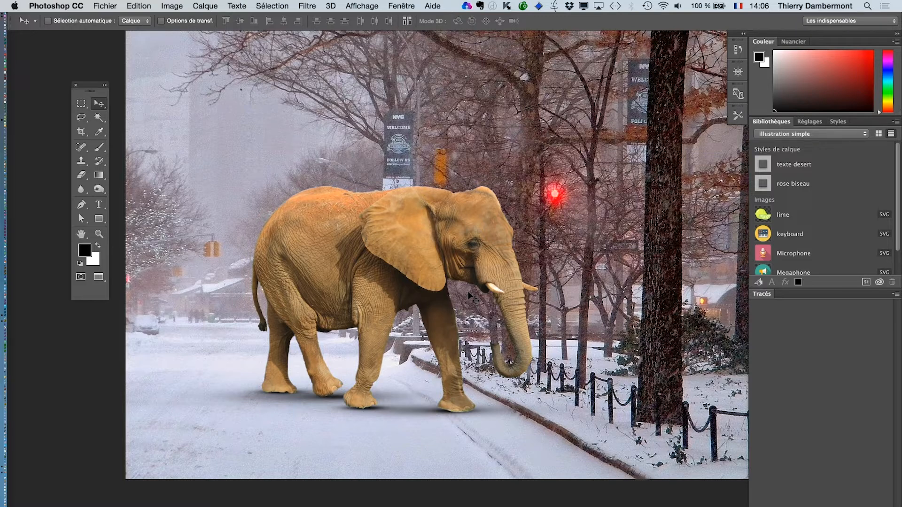
{"action": "left_click_drag", "start_coordinate": [345, 280], "coordinate": [313, 279]}
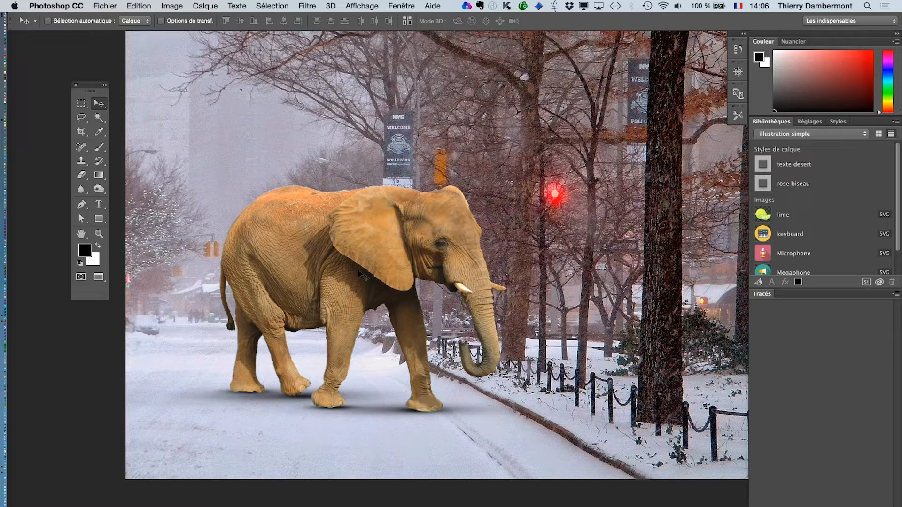
{"action": "left_click_drag", "start_coordinate": [359, 274], "coordinate": [334, 276]}
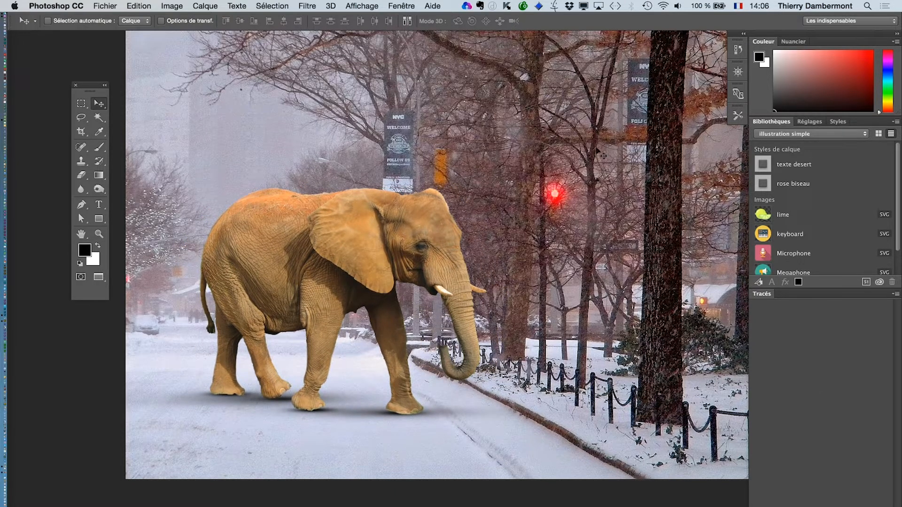
Display the layers, expand the elephant et ombres group, and hide then show all six ombre layers to compare the elephant without shadows
{"action": "left_click", "coordinate": [408, 5]}
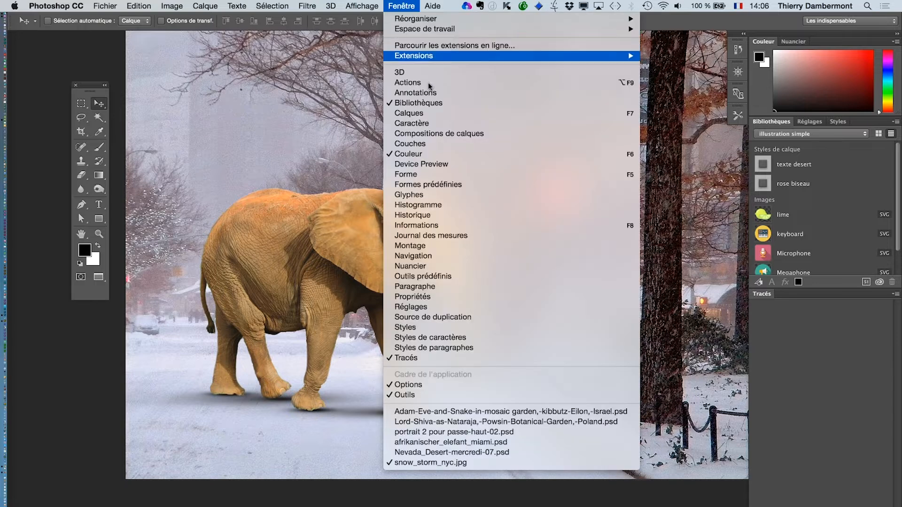
{"action": "left_click", "coordinate": [423, 113]}
{"action": "left_click", "coordinate": [647, 114]}
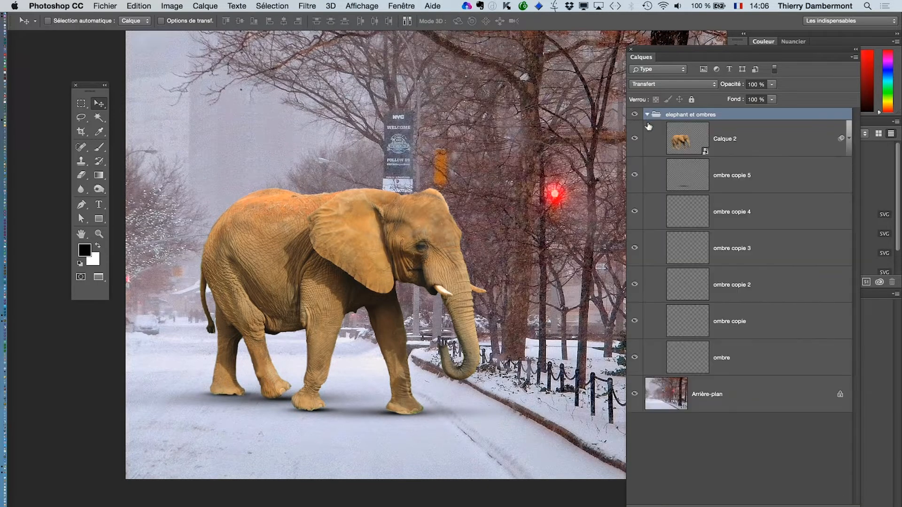
{"action": "left_click_drag", "start_coordinate": [639, 177], "coordinate": [635, 246]}
{"action": "left_click", "coordinate": [635, 357]}
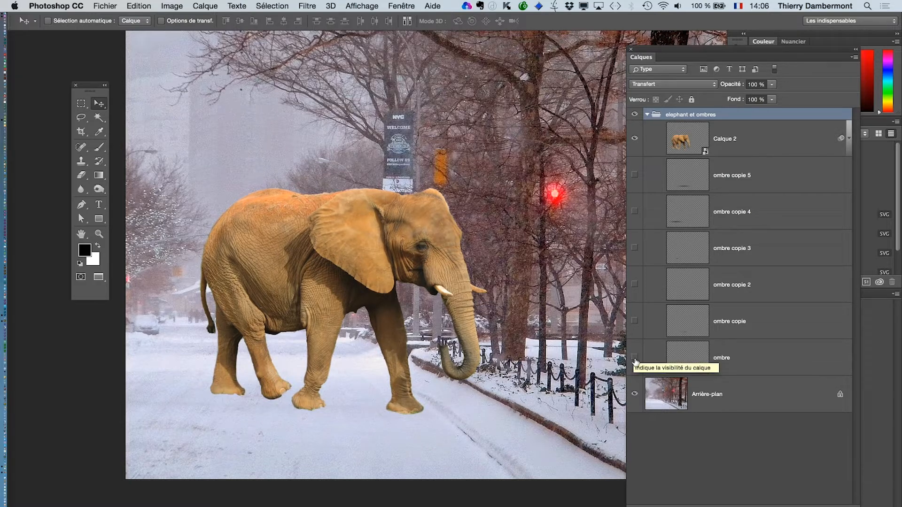
{"action": "left_click_drag", "start_coordinate": [637, 362], "coordinate": [637, 176]}
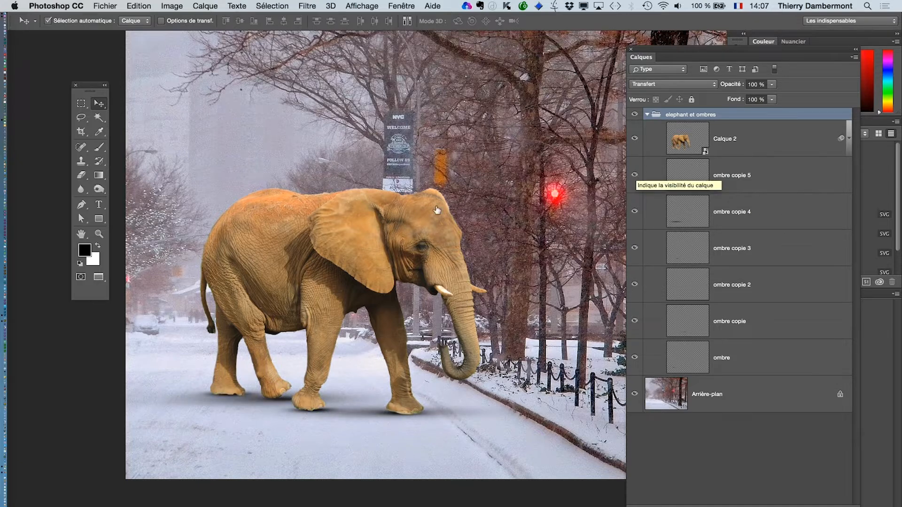
Save the composite as snow_storm_nyc-02.psd in the PS 08 sept folder, in Photoshop format with maximised compatibility
{"action": "left_click", "coordinate": [105, 6]}
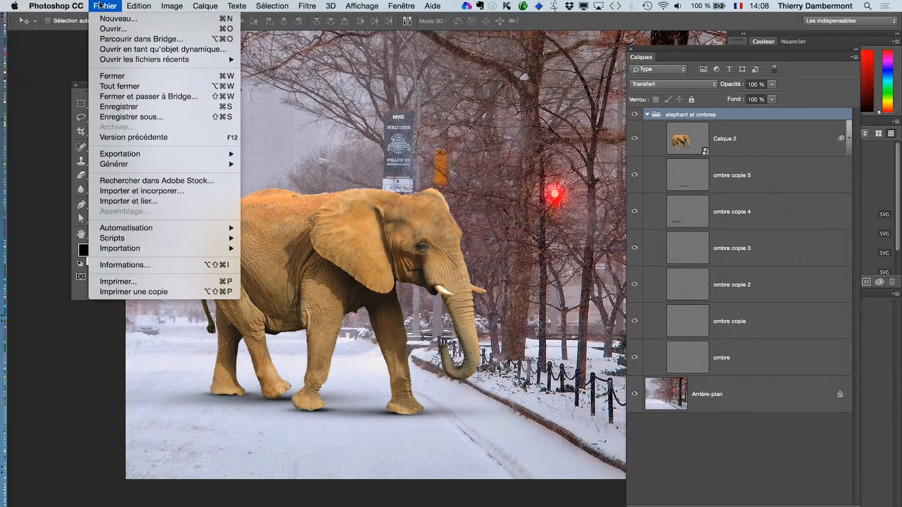
{"action": "left_click", "coordinate": [132, 117]}
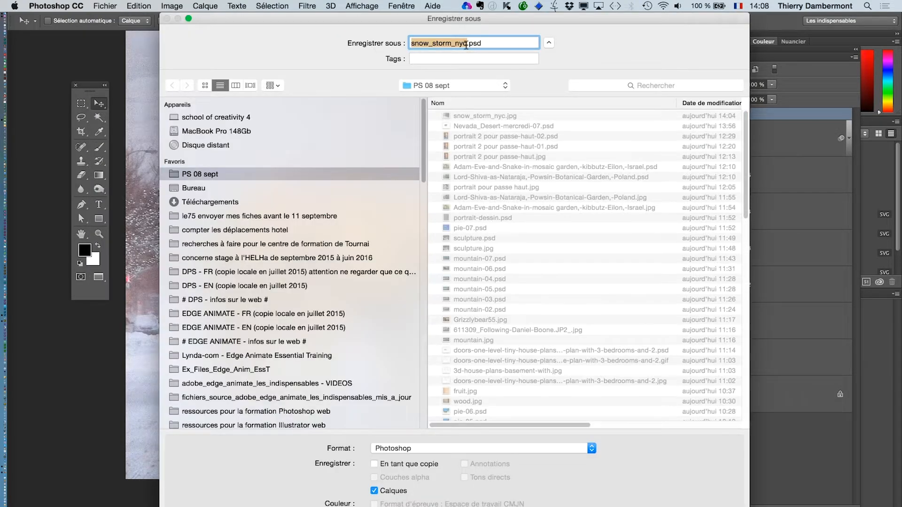
{"action": "left_click", "coordinate": [466, 43]}
{"action": "type", "text": "-02"}
{"action": "key", "text": "Return"}
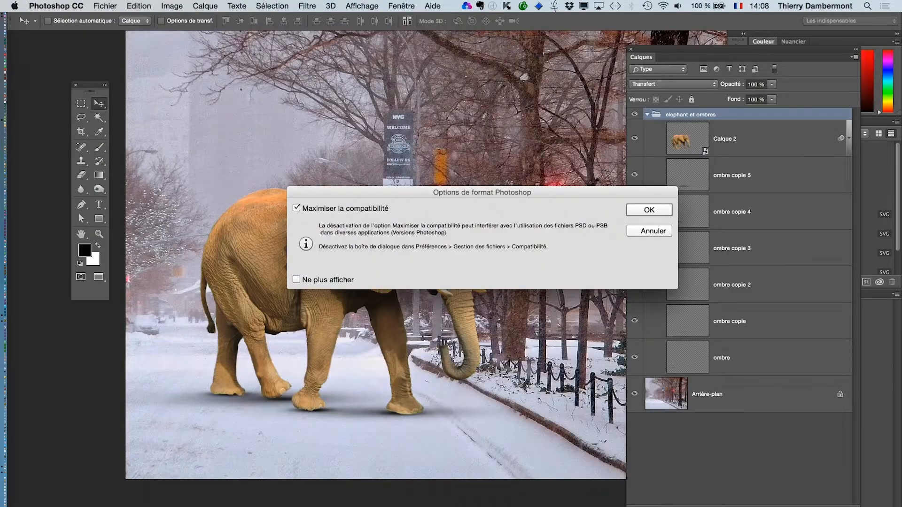
{"action": "left_click", "coordinate": [648, 208]}
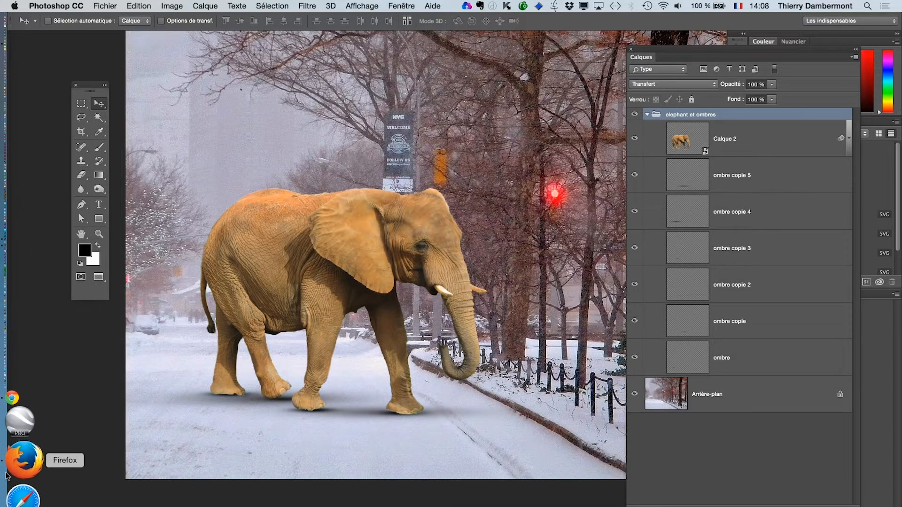
Switch to Firefox and search Google Images for vintage car "public domain"
{"action": "left_click", "coordinate": [9, 473]}
{"action": "left_click", "coordinate": [113, 39]}
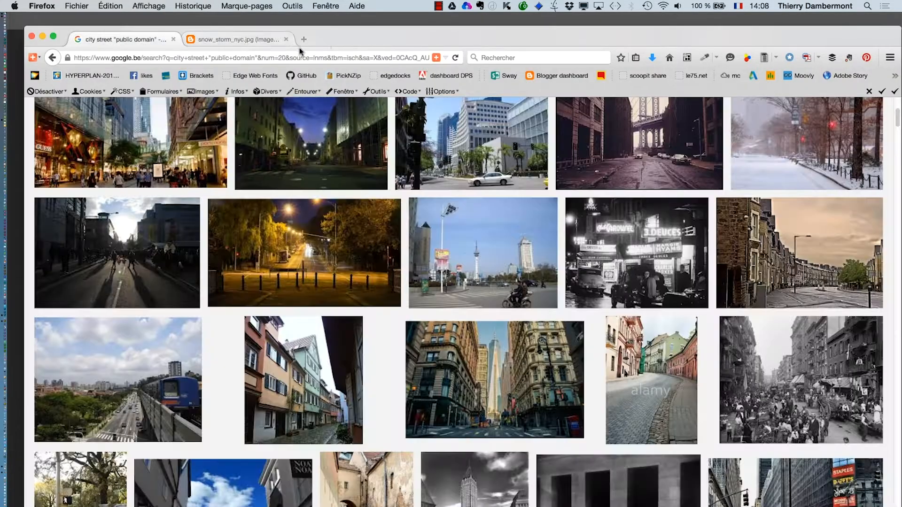
{"action": "double_click", "coordinate": [345, 35]}
{"action": "scroll", "coordinate": [253, 114], "scroll_direction": "up", "scroll_amount": 5}
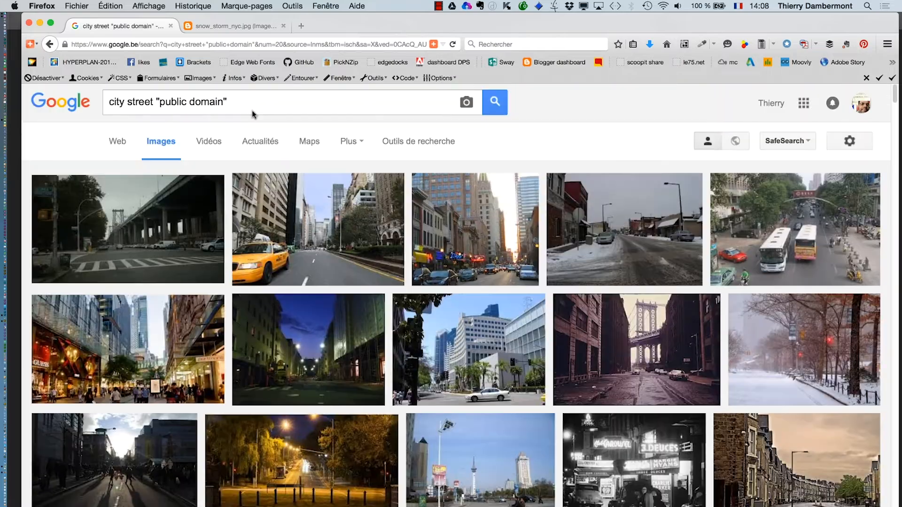
{"action": "left_click_drag", "start_coordinate": [155, 104], "coordinate": [101, 103]}
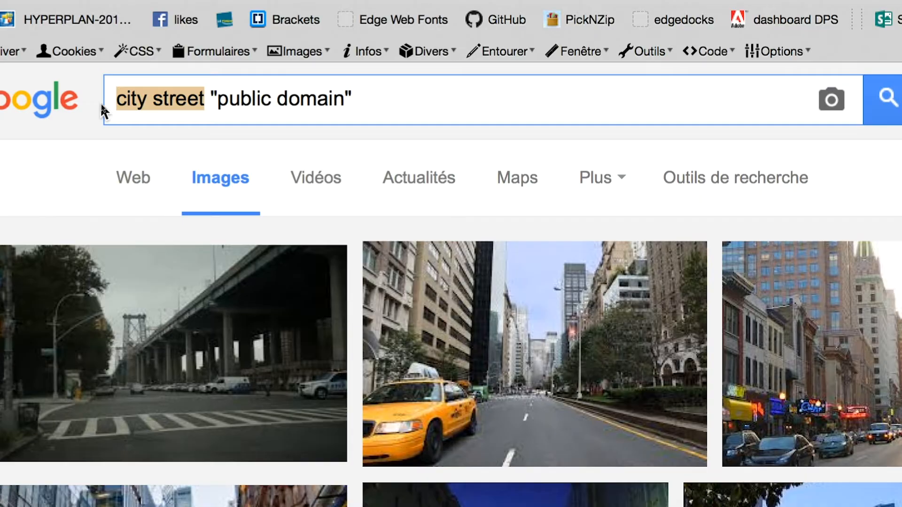
{"action": "type", "text": "vintage car"}
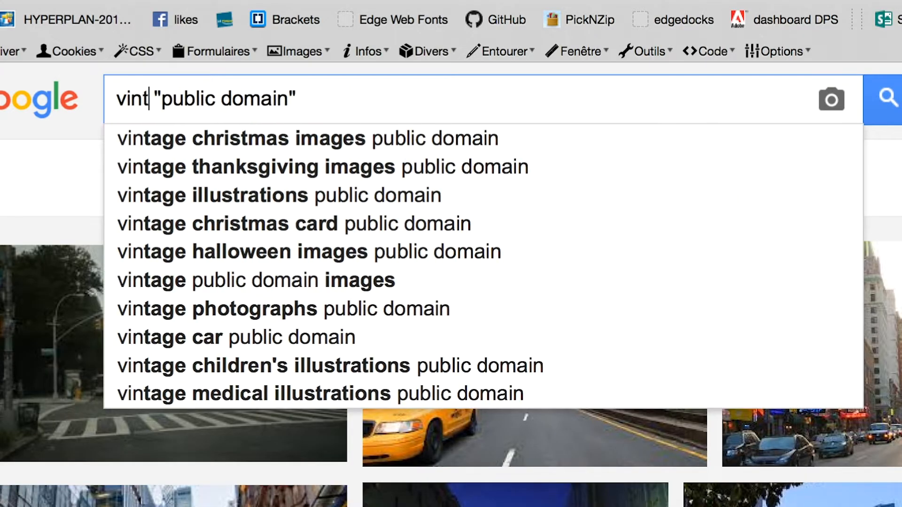
{"action": "key", "text": "Return"}
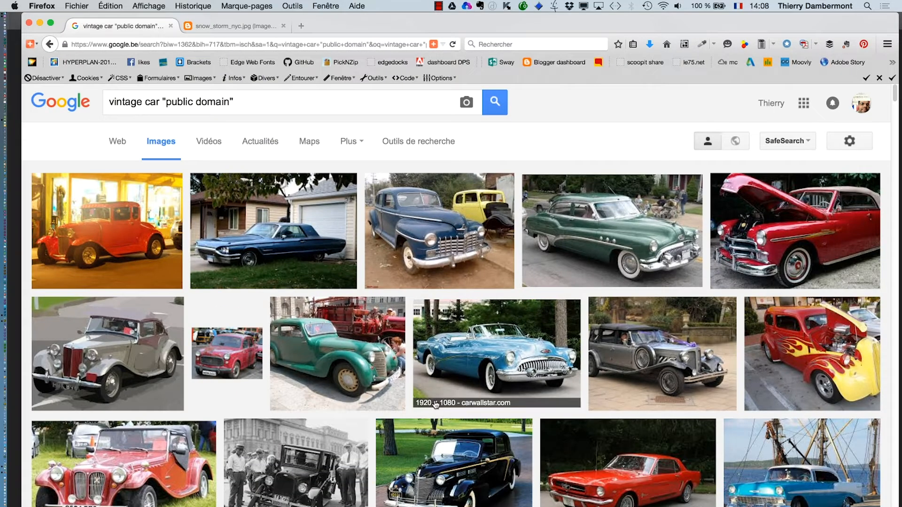
Look through the vintage car image results for a car photo suitable for the snowy street scene
{"action": "scroll", "coordinate": [436, 404], "scroll_direction": "down", "scroll_amount": 15}
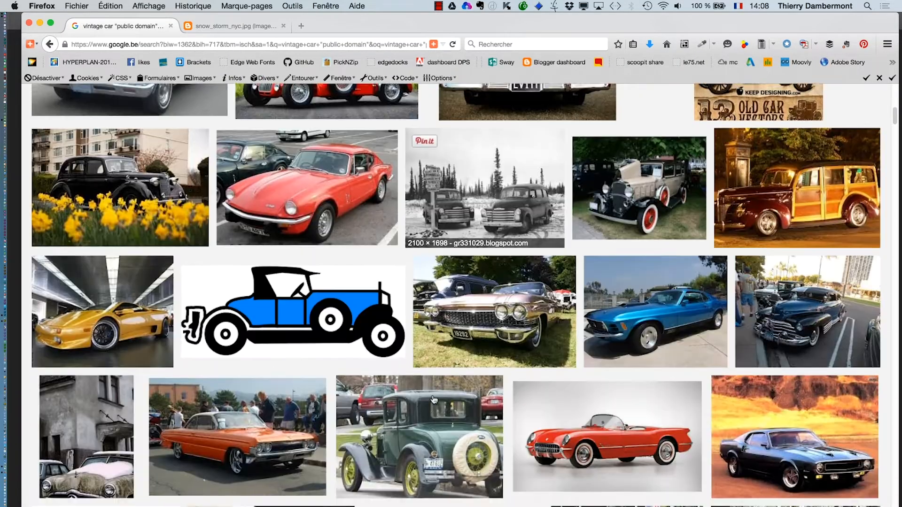
{"action": "scroll", "coordinate": [433, 399], "scroll_direction": "down", "scroll_amount": 8}
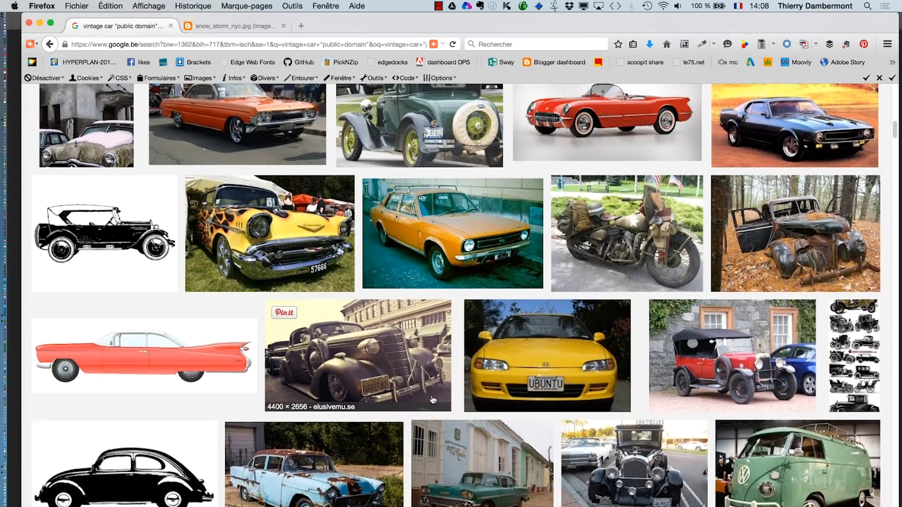
{"action": "scroll", "coordinate": [433, 400], "scroll_direction": "down", "scroll_amount": 4}
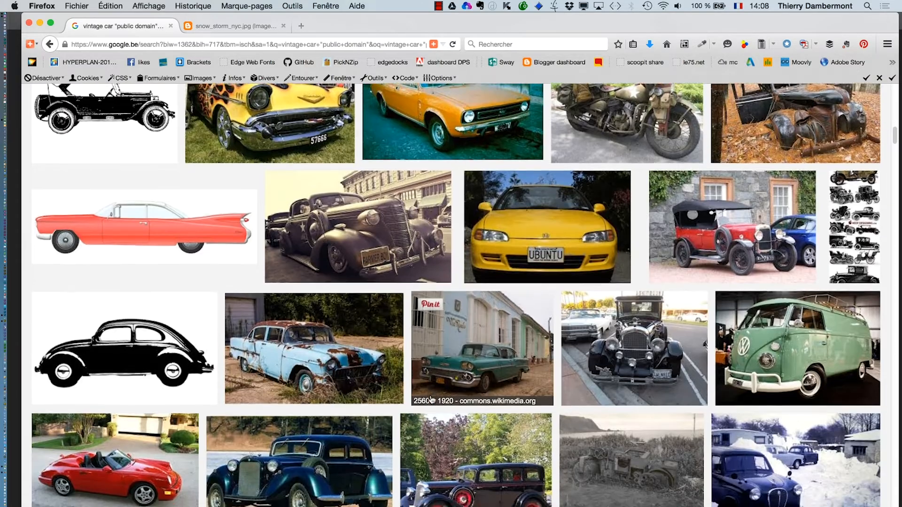
{"action": "scroll", "coordinate": [431, 400], "scroll_direction": "down", "scroll_amount": 6}
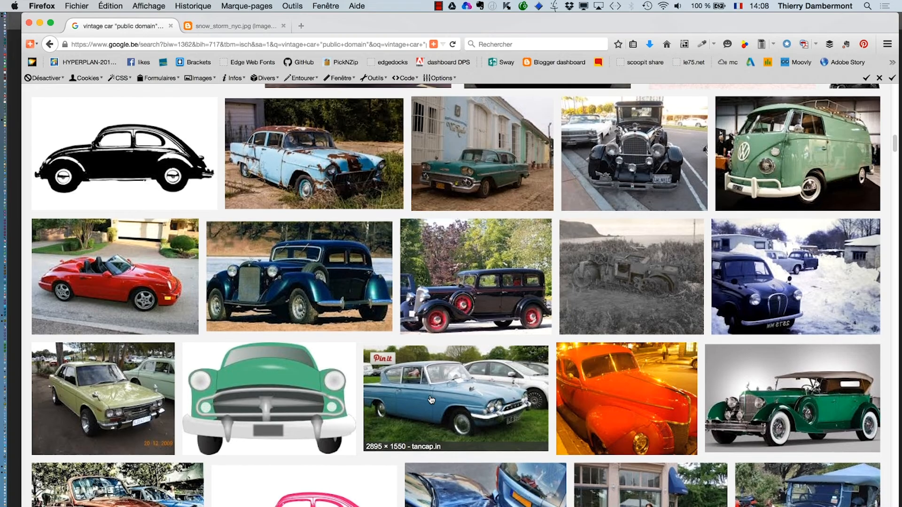
{"action": "scroll", "coordinate": [432, 400], "scroll_direction": "down", "scroll_amount": 10}
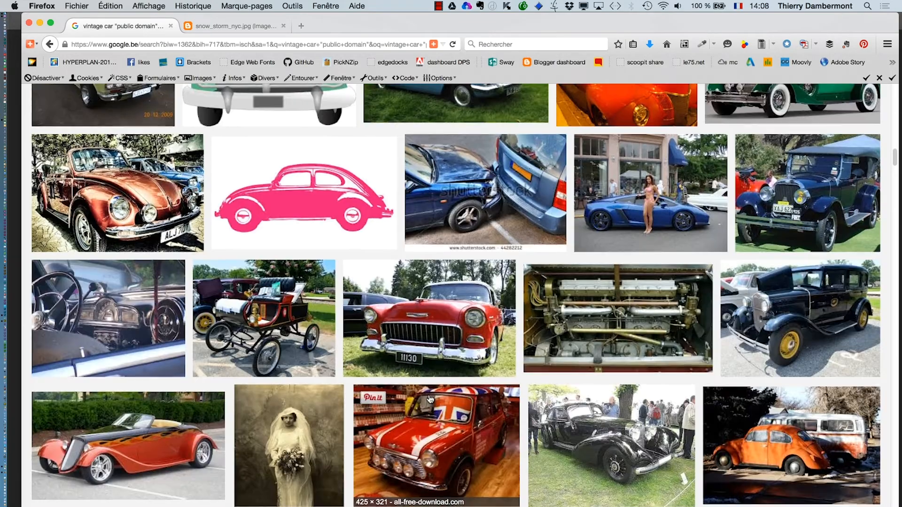
{"action": "scroll", "coordinate": [430, 400], "scroll_direction": "down", "scroll_amount": 7}
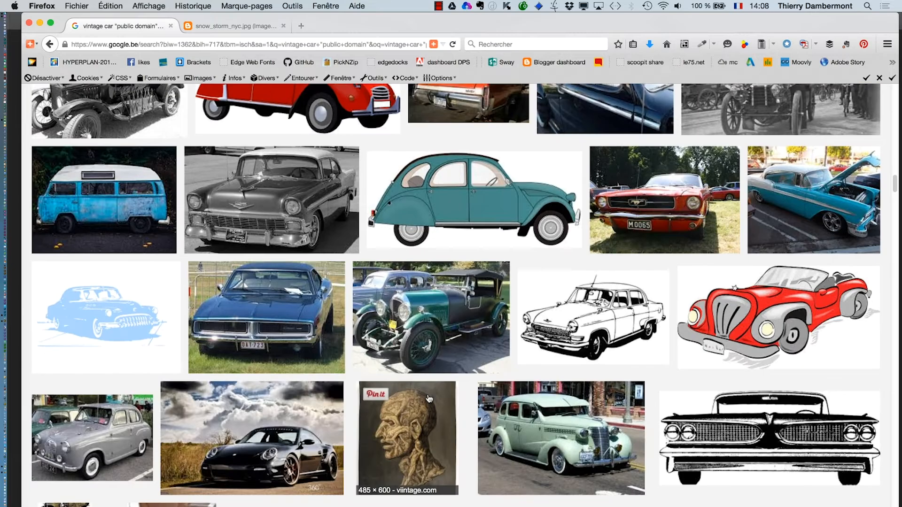
{"action": "scroll", "coordinate": [429, 399], "scroll_direction": "down", "scroll_amount": 10}
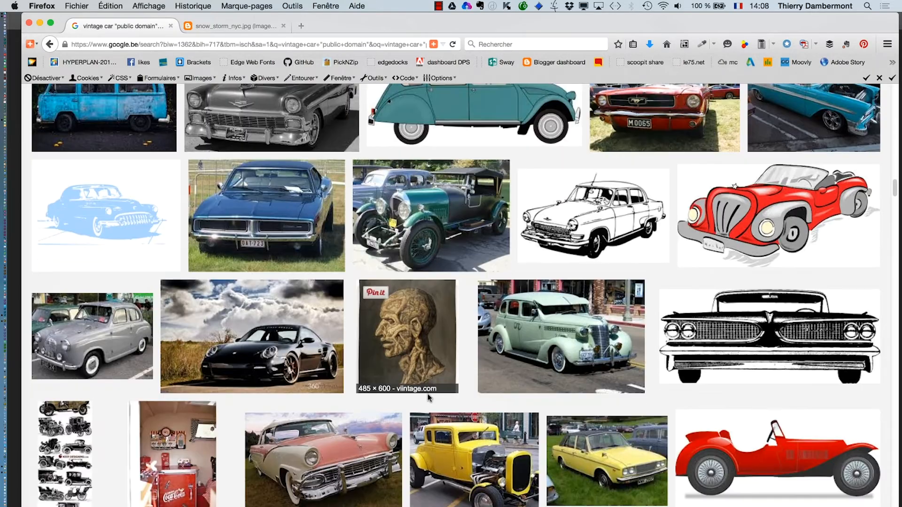
{"action": "scroll", "coordinate": [428, 398], "scroll_direction": "down", "scroll_amount": 20}
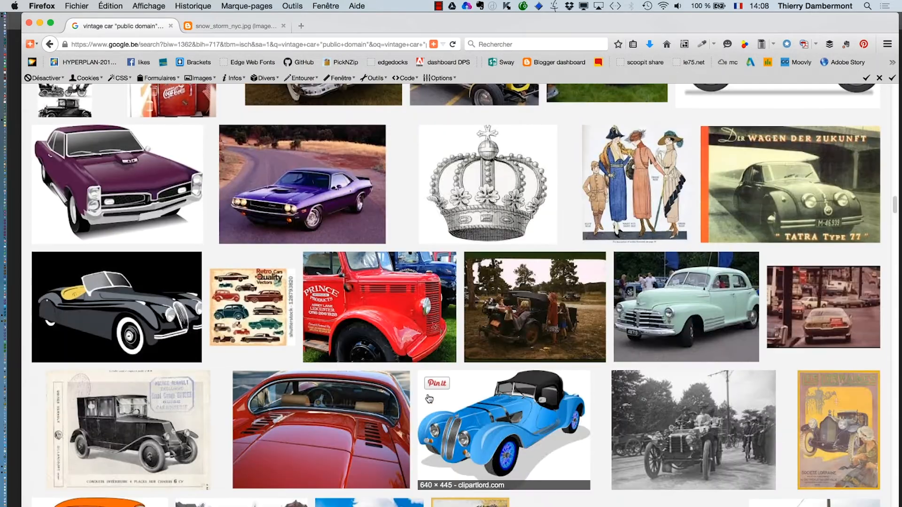
{"action": "scroll", "coordinate": [428, 398], "scroll_direction": "down", "scroll_amount": 20}
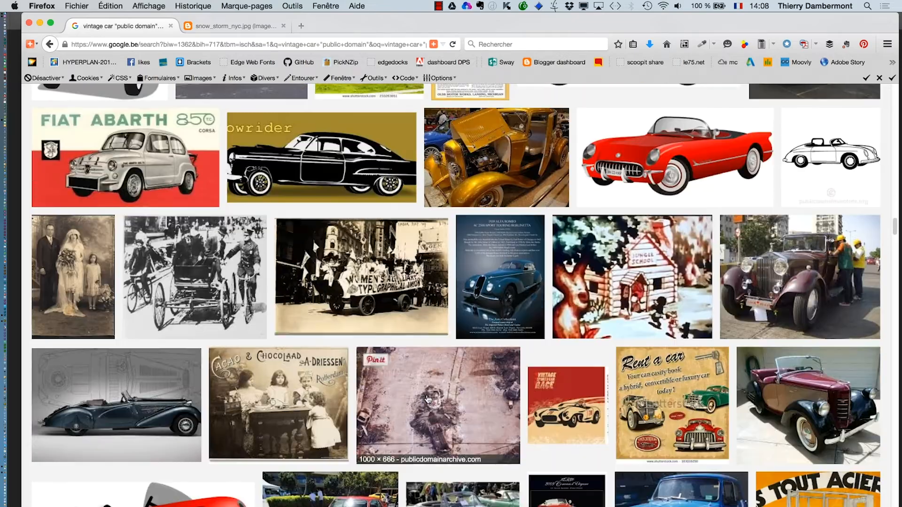
{"action": "scroll", "coordinate": [430, 399], "scroll_direction": "down", "scroll_amount": 8}
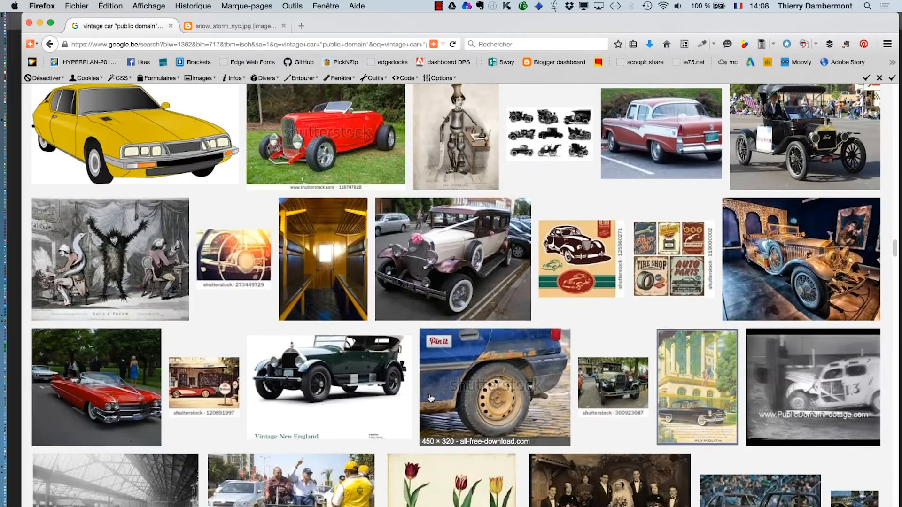
{"action": "scroll", "coordinate": [429, 396], "scroll_direction": "down", "scroll_amount": 2}
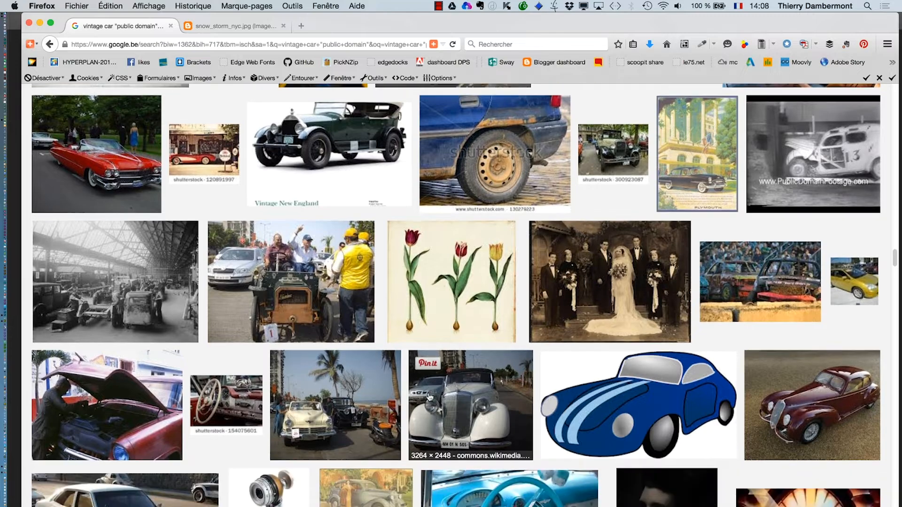
{"action": "scroll", "coordinate": [431, 398], "scroll_direction": "down", "scroll_amount": 2}
{"action": "scroll", "coordinate": [429, 398], "scroll_direction": "down", "scroll_amount": 6}
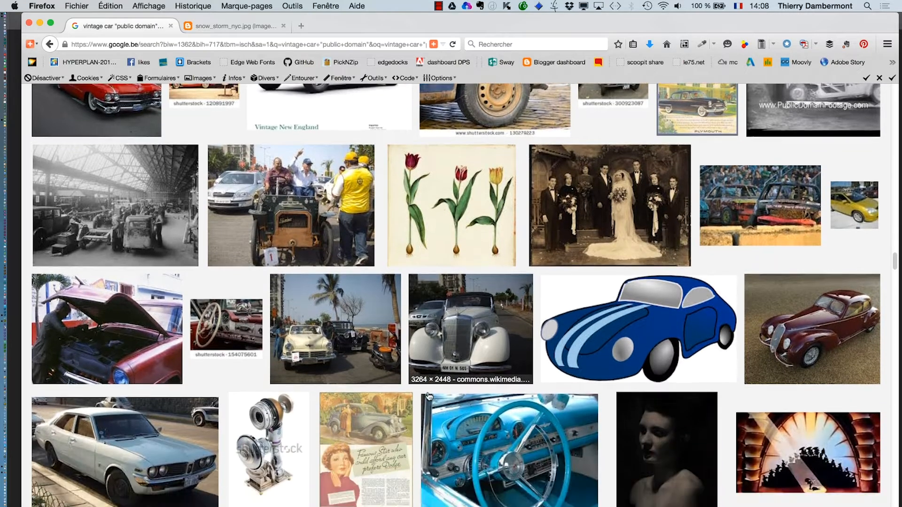
{"action": "scroll", "coordinate": [427, 397], "scroll_direction": "down", "scroll_amount": 2}
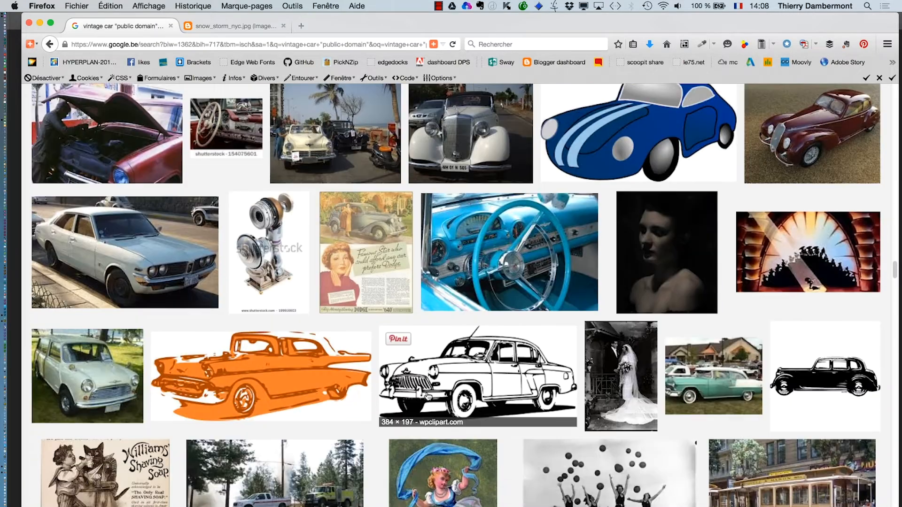
{"action": "scroll", "coordinate": [428, 397], "scroll_direction": "down", "scroll_amount": 8}
{"action": "scroll", "coordinate": [428, 397], "scroll_direction": "down", "scroll_amount": 1}
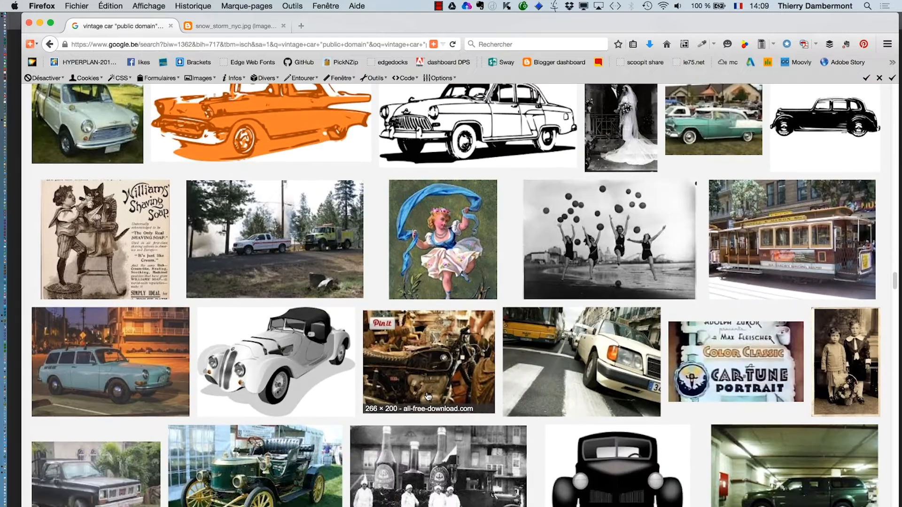
{"action": "scroll", "coordinate": [427, 397], "scroll_direction": "up", "scroll_amount": 4}
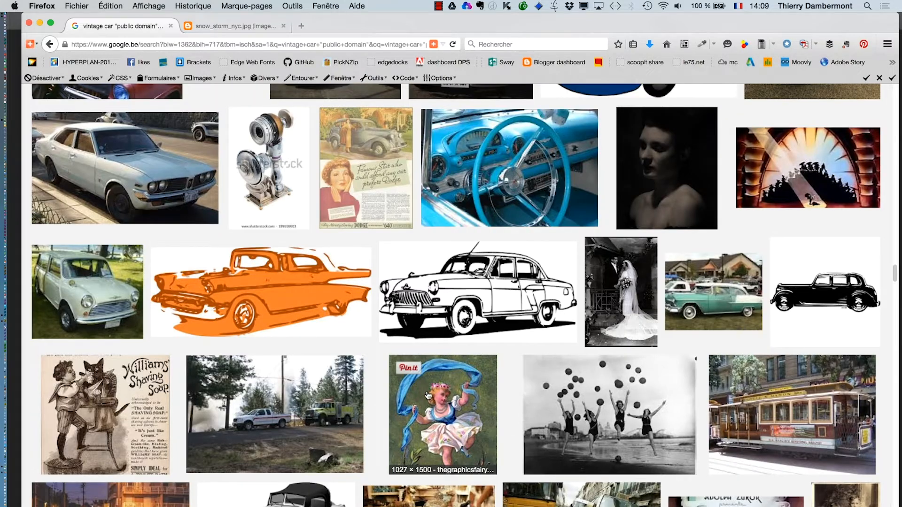
Open the white Mini Countryman result in a separate tab and display its original image
{"action": "middle_click", "coordinate": [258, 291]}
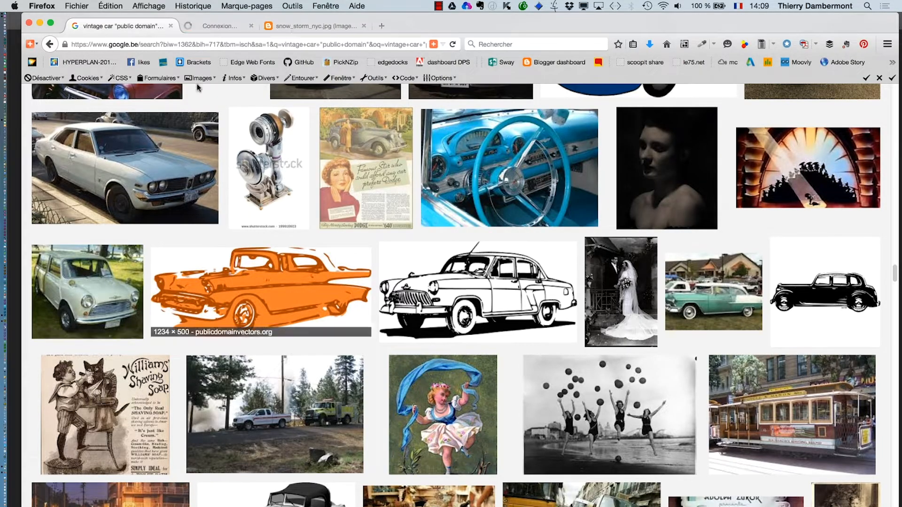
{"action": "left_click", "coordinate": [233, 26]}
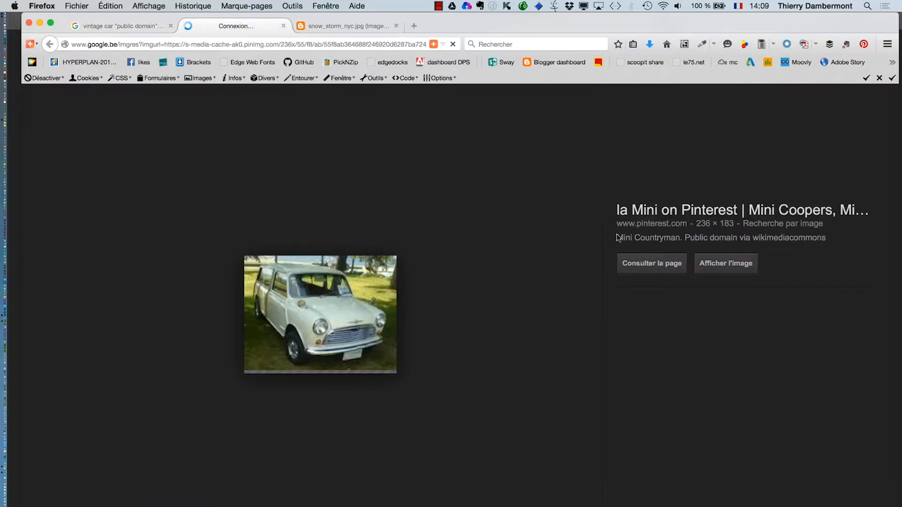
{"action": "left_click", "coordinate": [710, 266]}
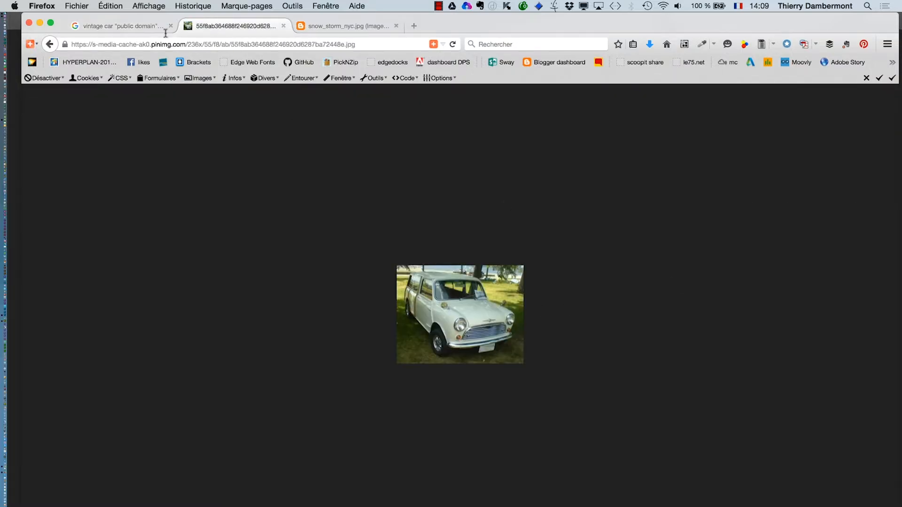
Return to the vintage car image results and filter them to large images (Grandes)
{"action": "left_click", "coordinate": [108, 28]}
{"action": "scroll", "coordinate": [447, 253], "scroll_direction": "down", "scroll_amount": 15}
{"action": "scroll", "coordinate": [448, 254], "scroll_direction": "up", "scroll_amount": 15}
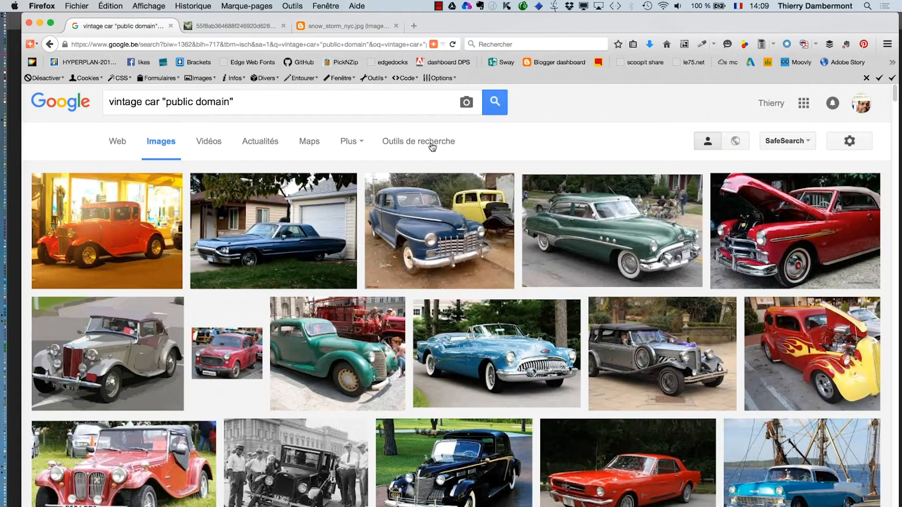
{"action": "left_click", "coordinate": [430, 143]}
{"action": "left_click", "coordinate": [121, 175]}
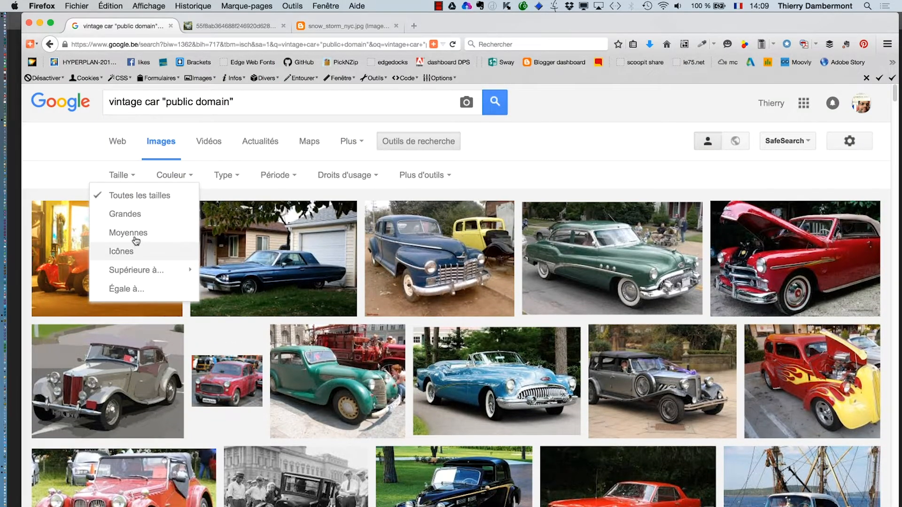
{"action": "left_click", "coordinate": [133, 215]}
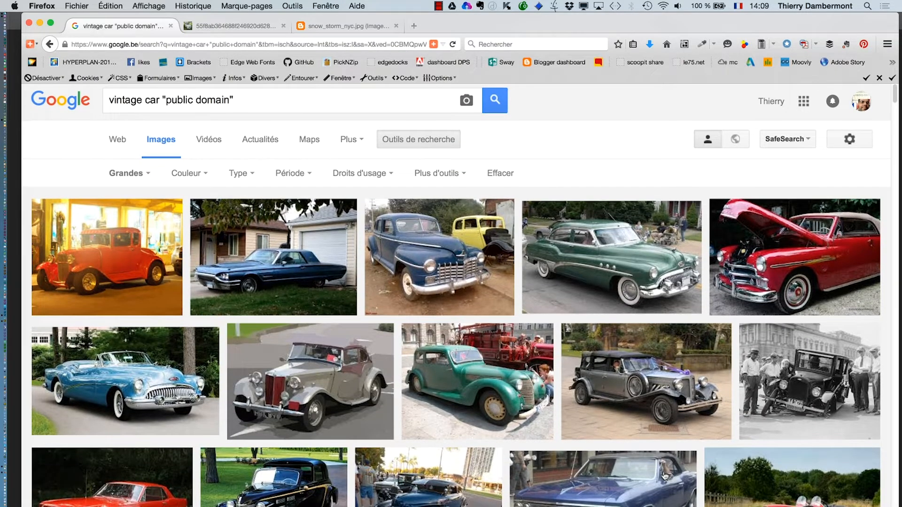
Open the green vintage car beside the red fire engine in a new tab and display its full-size image
{"action": "left_click", "coordinate": [469, 387], "text": "super"}
{"action": "left_click", "coordinate": [235, 26]}
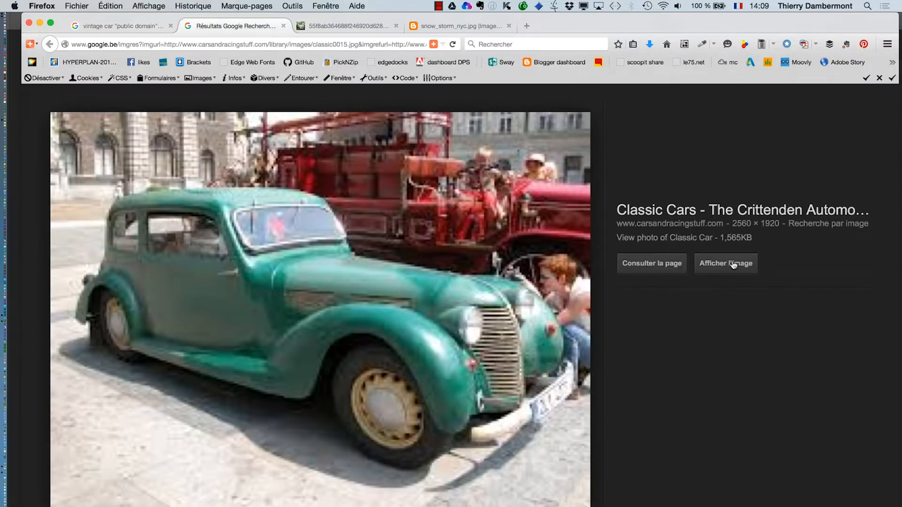
{"action": "left_click", "coordinate": [733, 265]}
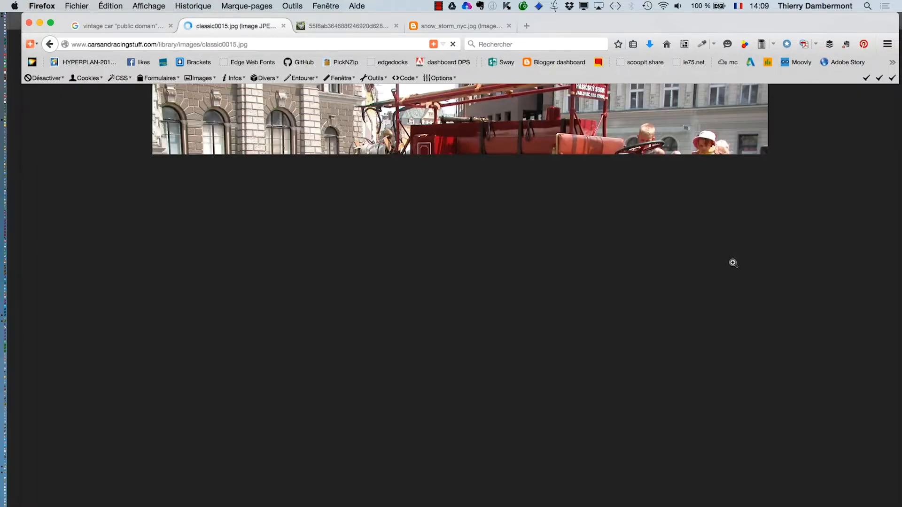
Save the green car photo as voiture verte.jpg in the PS 08 sept folder
{"action": "right_click", "coordinate": [429, 231]}
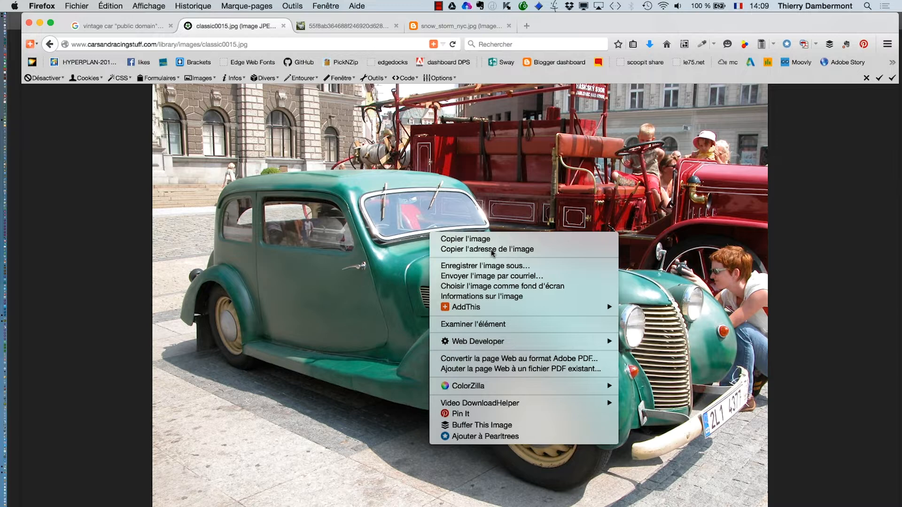
{"action": "left_click", "coordinate": [509, 269]}
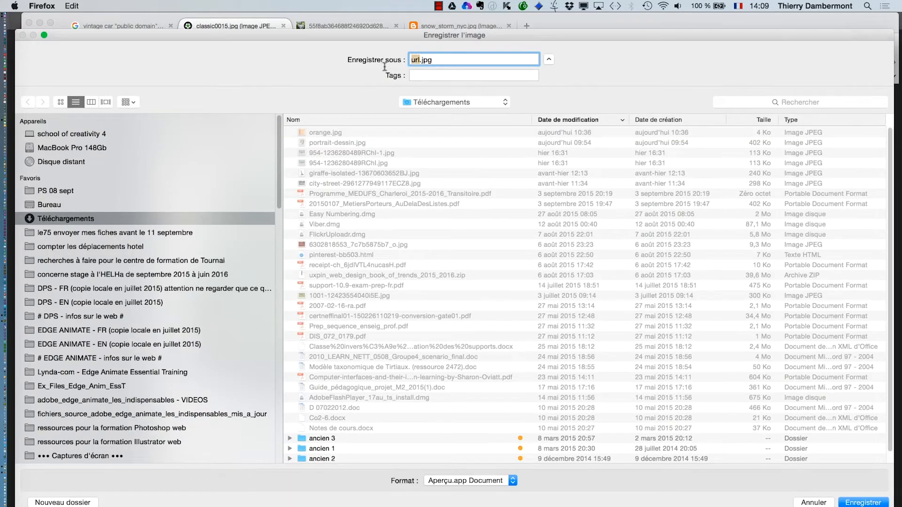
{"action": "left_click", "coordinate": [113, 190]}
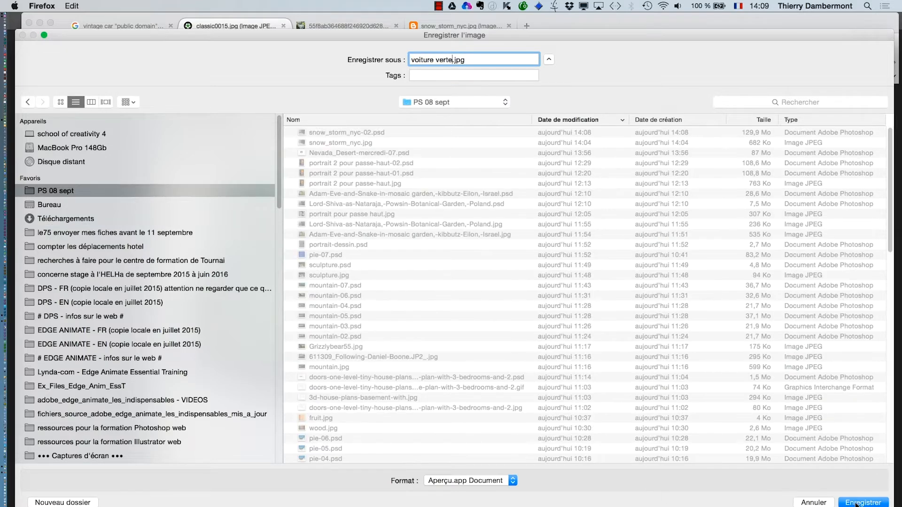
{"action": "left_click", "coordinate": [863, 502]}
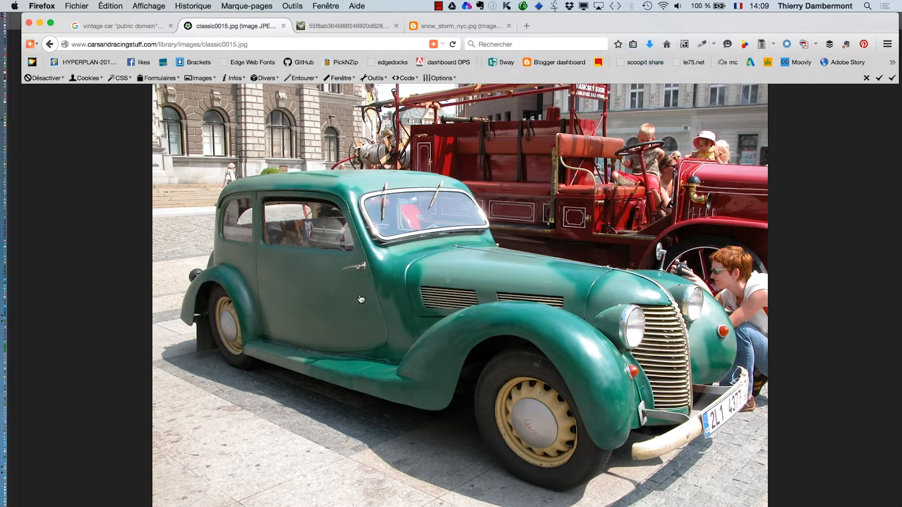
Switch to Photoshop and open voiture verte.jpg from the PS 08 sept folder
{"action": "key", "text": "super+Tab"}
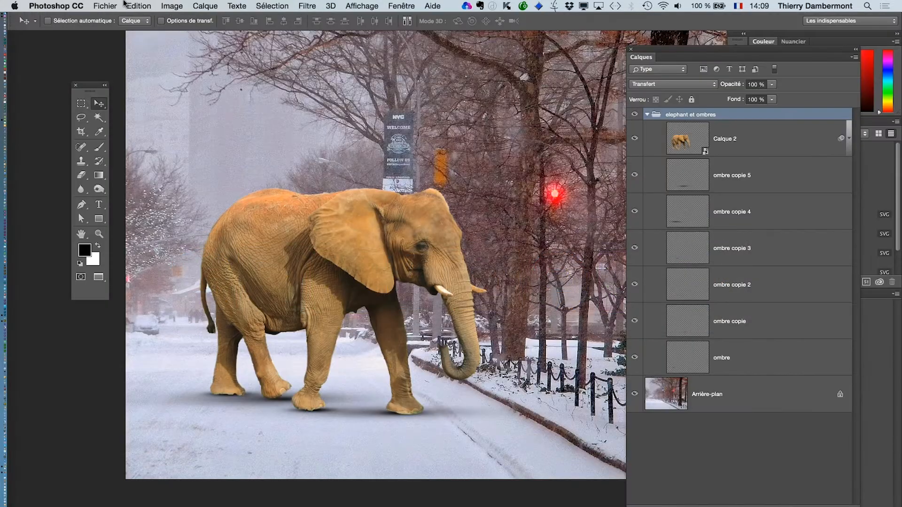
{"action": "left_click", "coordinate": [126, 4]}
{"action": "mouse_move", "coordinate": [105, 8]}
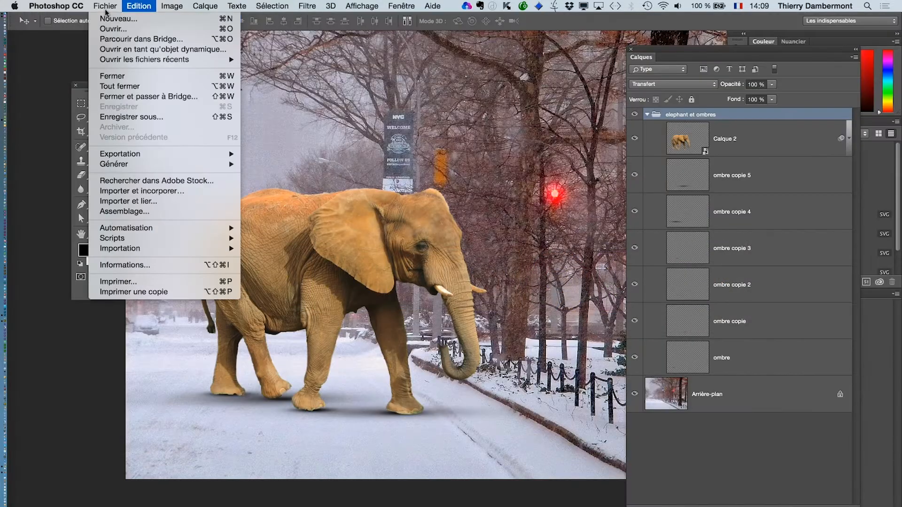
{"action": "left_click", "coordinate": [108, 29]}
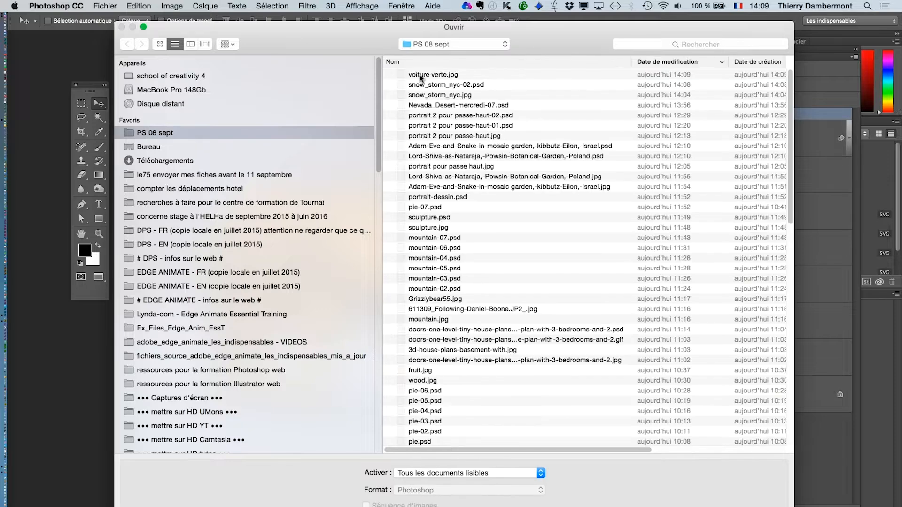
{"action": "left_click", "coordinate": [428, 74]}
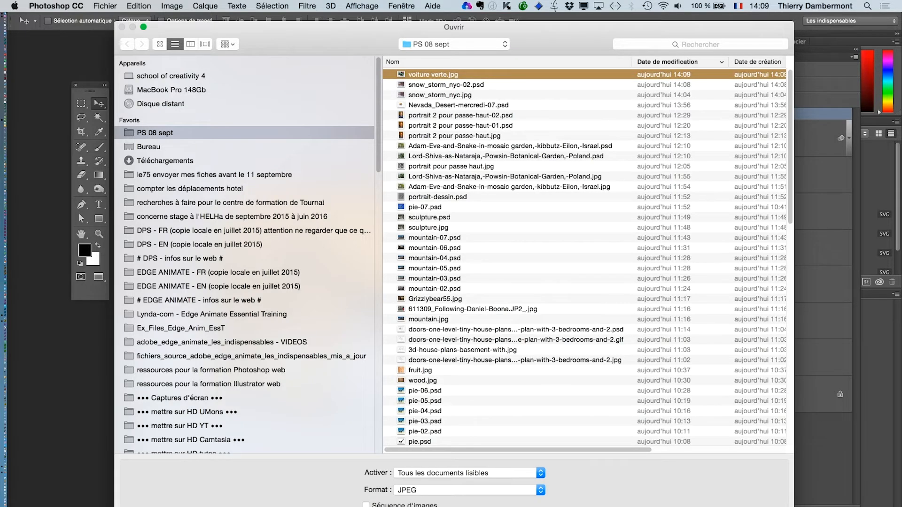
{"action": "key", "text": "Return"}
Draw a freehand Lasso selection around the whole green car, following its body, wheels and front bumper
{"action": "left_click_drag", "start_coordinate": [431, 279], "coordinate": [359, 258]}
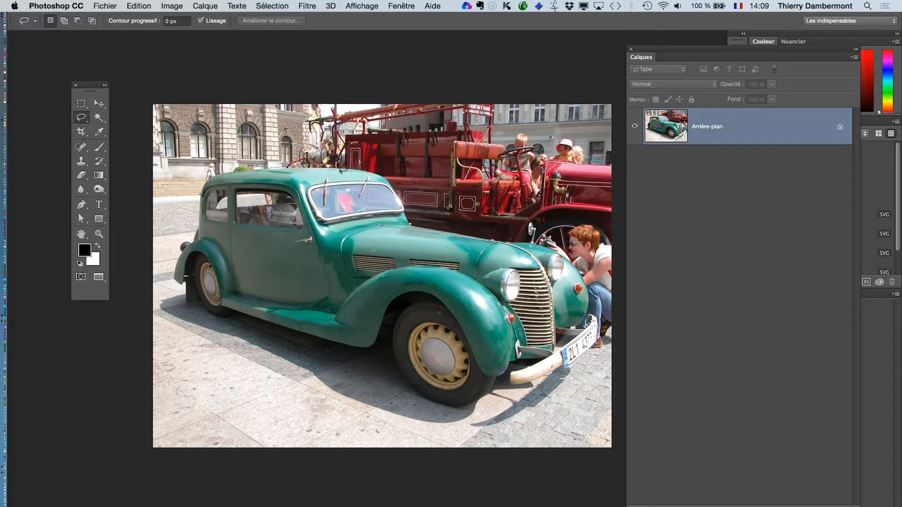
{"action": "left_click_drag", "start_coordinate": [499, 242], "coordinate": [586, 292]}
{"action": "left_click_drag", "start_coordinate": [271, 296], "coordinate": [271, 296]}
{"action": "scroll", "coordinate": [271, 296], "scroll_direction": "down", "scroll_amount": 2}
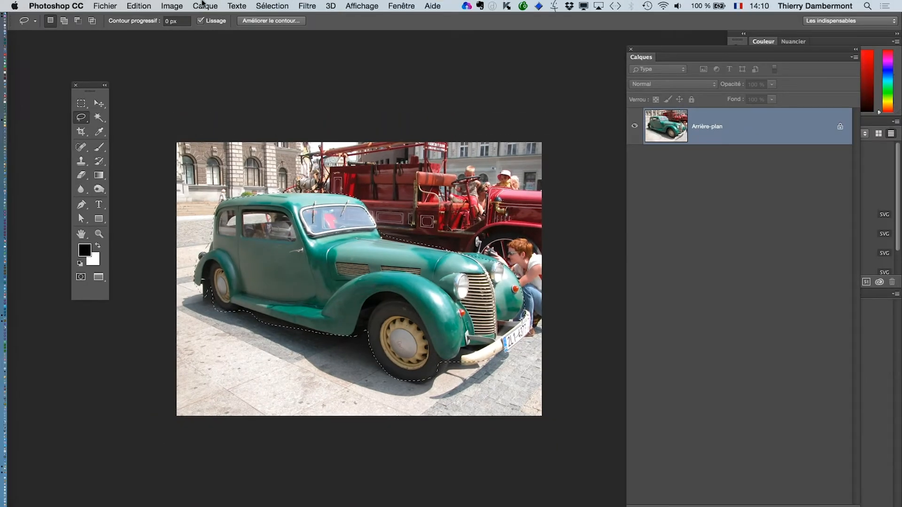
Add a layer mask to the car photo that reveals only the selected car
{"action": "left_click", "coordinate": [205, 6]}
{"action": "mouse_move", "coordinate": [252, 167]}
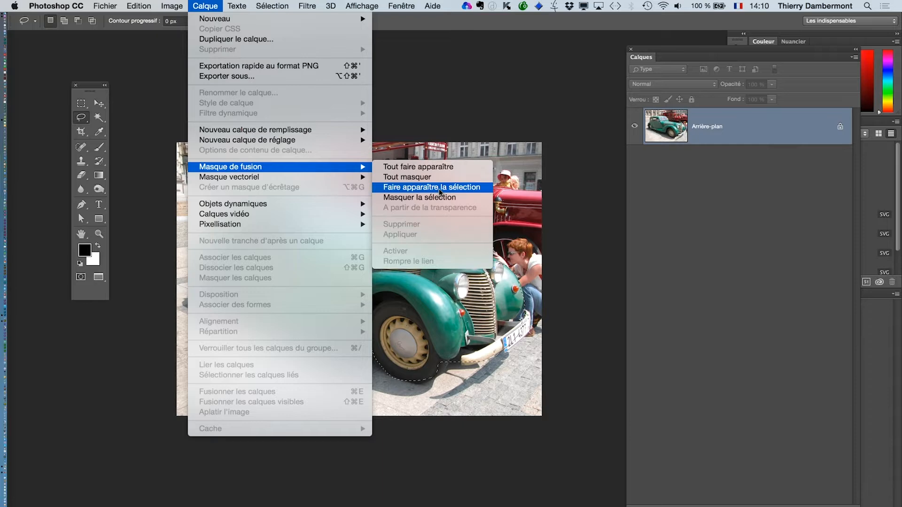
{"action": "left_click", "coordinate": [438, 187]}
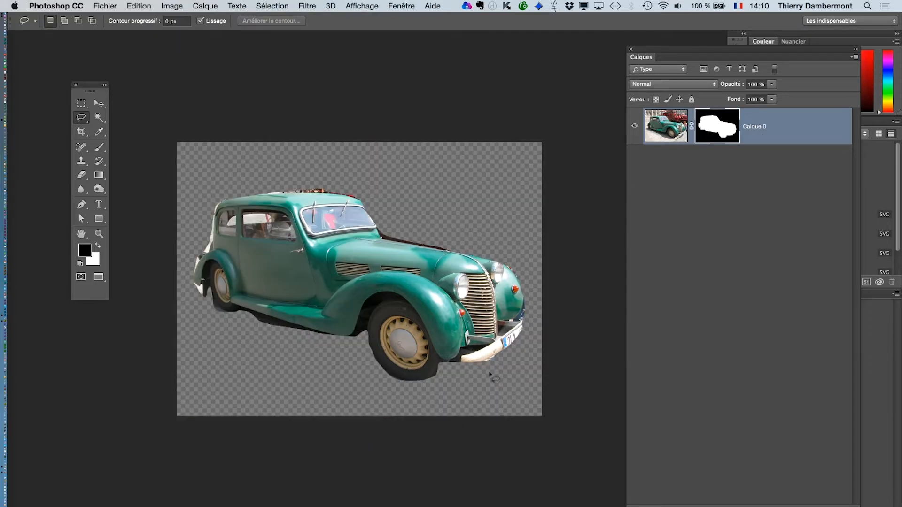
Undo the car's layer mask and switch to the Magnetic Lasso tool
{"action": "key", "text": "super+z"}
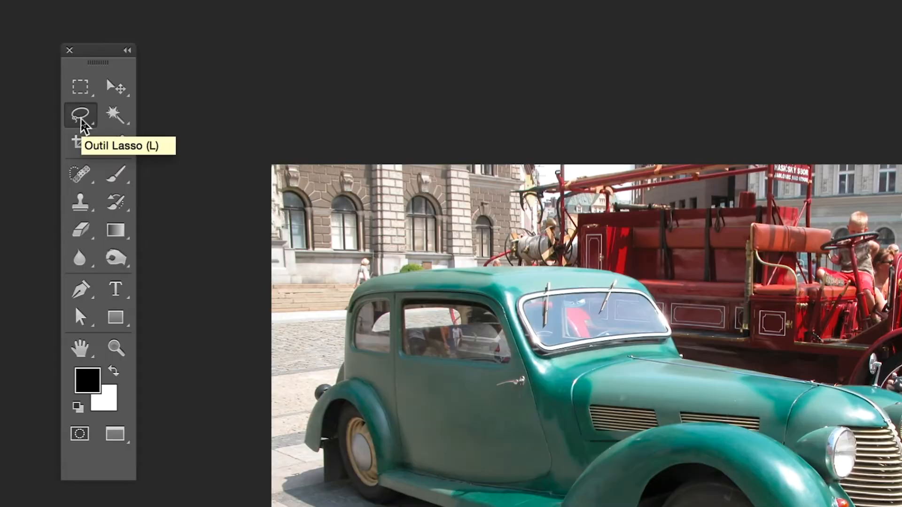
{"action": "left_click", "coordinate": [82, 120]}
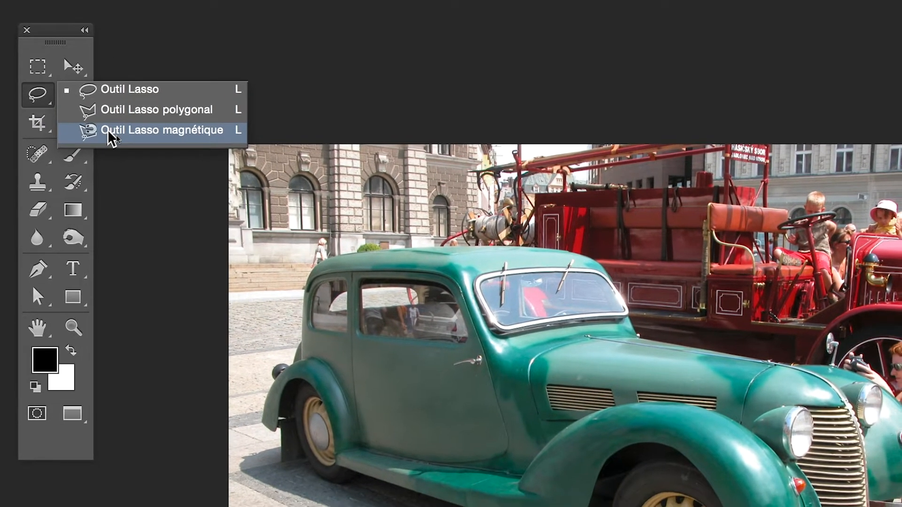
{"action": "left_click", "coordinate": [109, 132]}
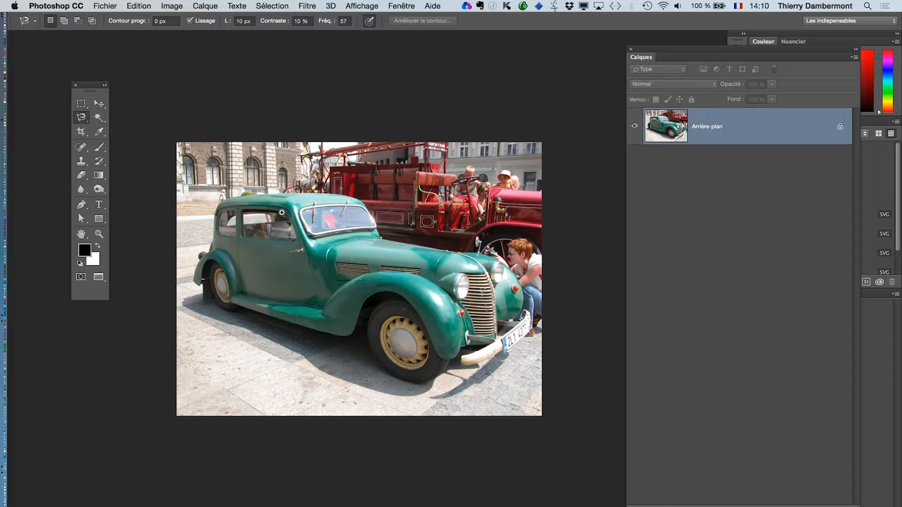
{"action": "scroll", "coordinate": [282, 212], "scroll_direction": "up", "scroll_amount": 3}
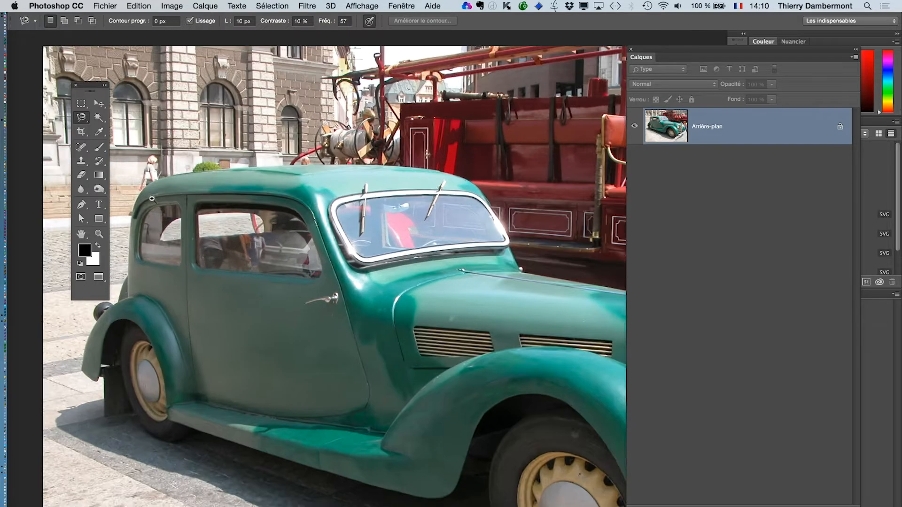
{"action": "scroll", "coordinate": [152, 199], "scroll_direction": "up", "scroll_amount": 1}
{"action": "left_click", "coordinate": [83, 120]}
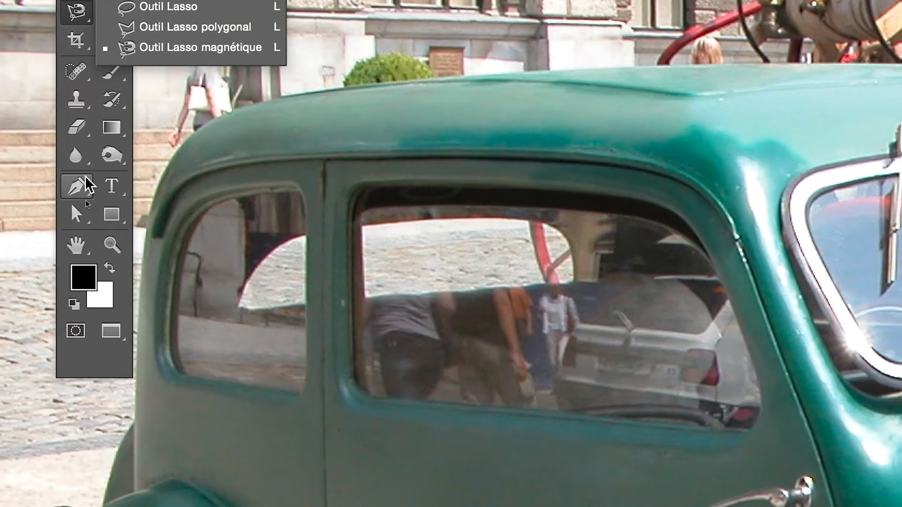
{"action": "left_click", "coordinate": [51, 273]}
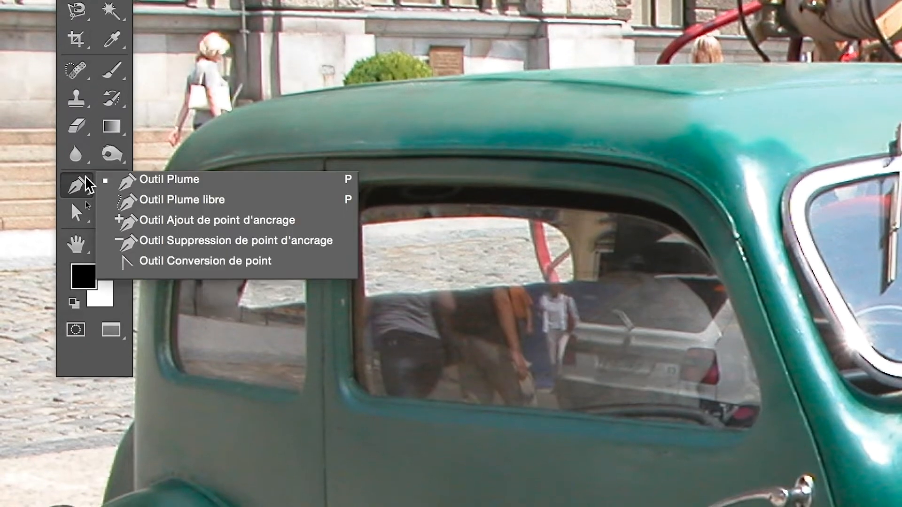
{"action": "left_click", "coordinate": [86, 178]}
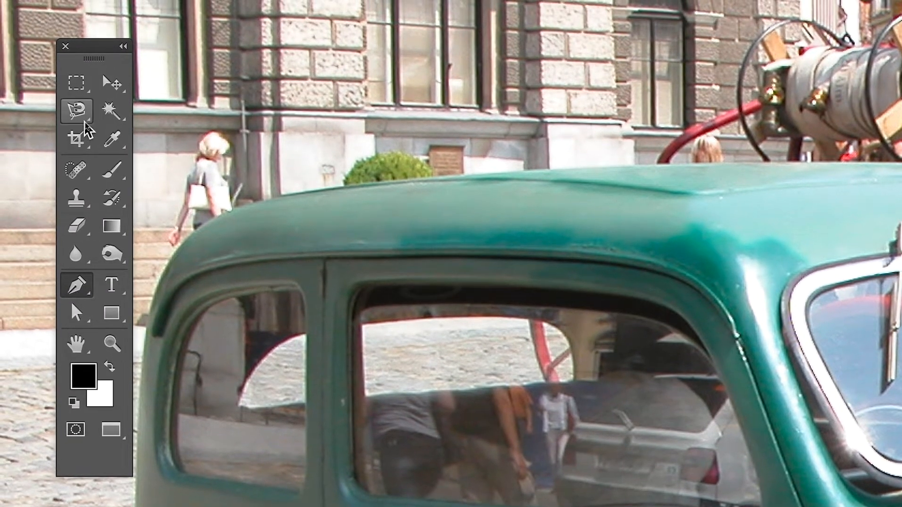
Try selecting the car with the Magnetic Lasso along the roof edge, adding the windshield and part of the hood
{"action": "left_click", "coordinate": [85, 123]}
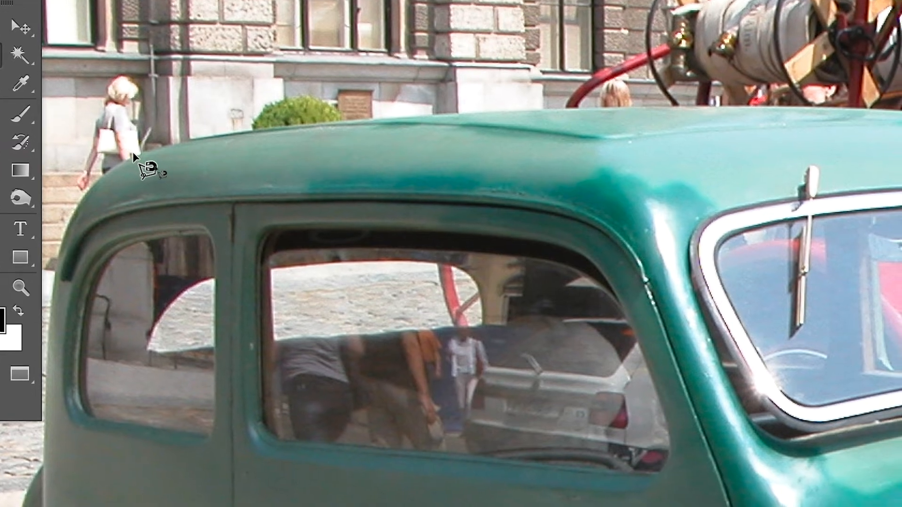
{"action": "left_click", "coordinate": [142, 153]}
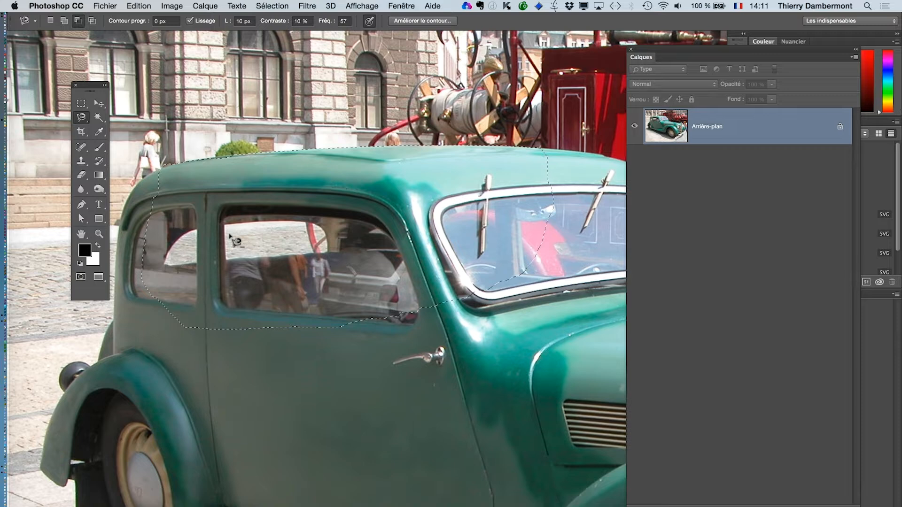
{"action": "scroll", "coordinate": [231, 239], "scroll_direction": "down", "scroll_amount": 3}
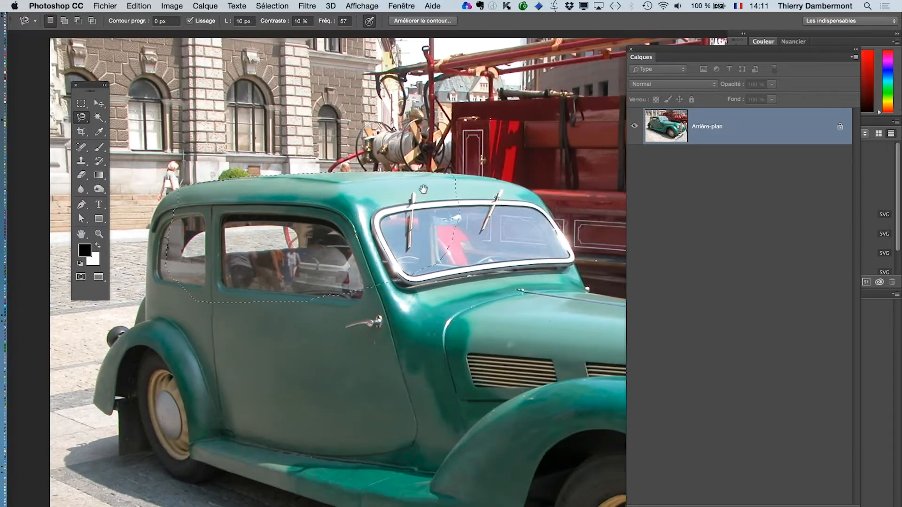
{"action": "left_click_drag", "start_coordinate": [423, 189], "coordinate": [361, 187]}
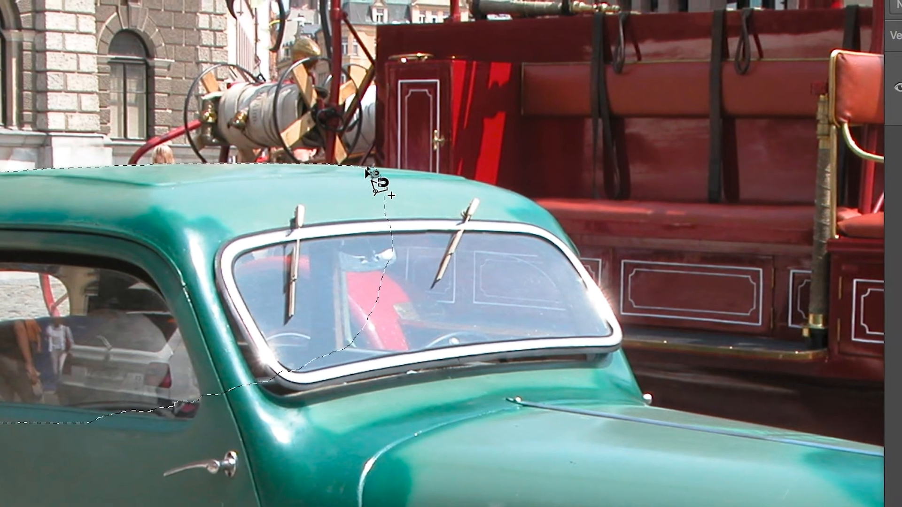
{"action": "left_click", "coordinate": [366, 170]}
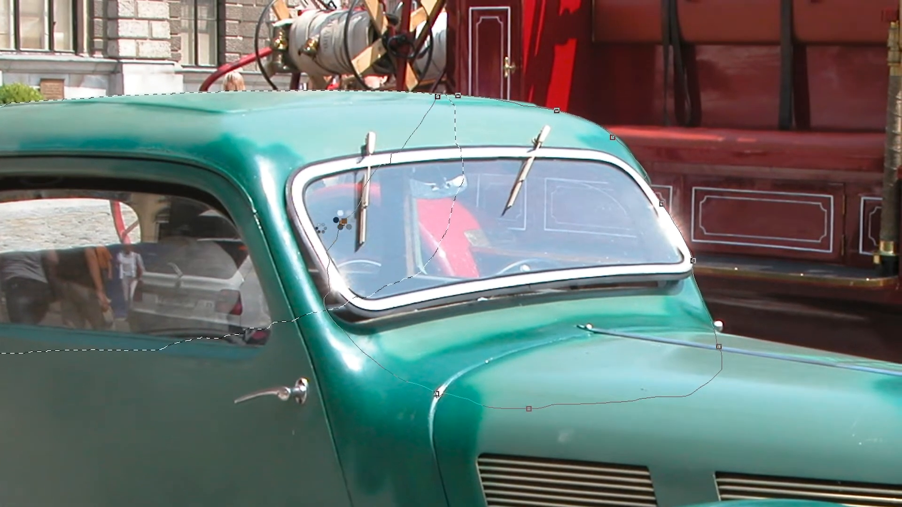
{"action": "left_click", "coordinate": [344, 222]}
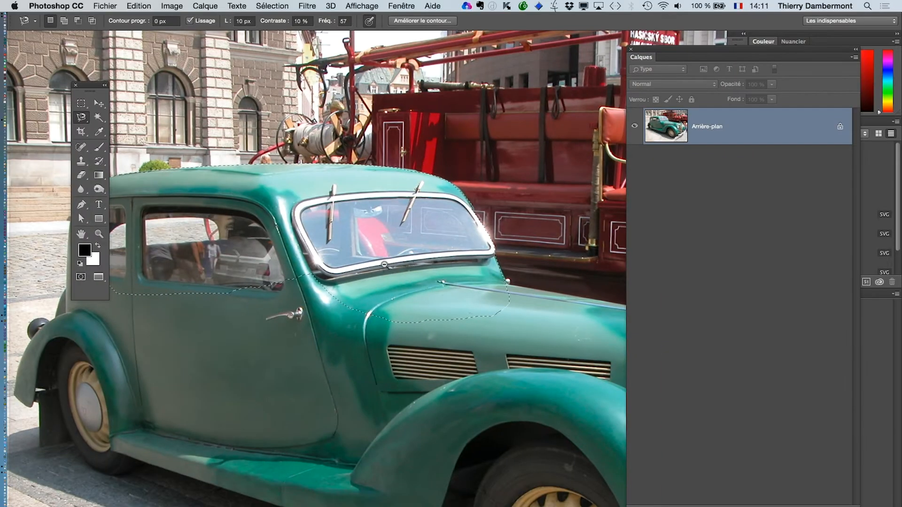
{"action": "key", "text": "super+minus"}
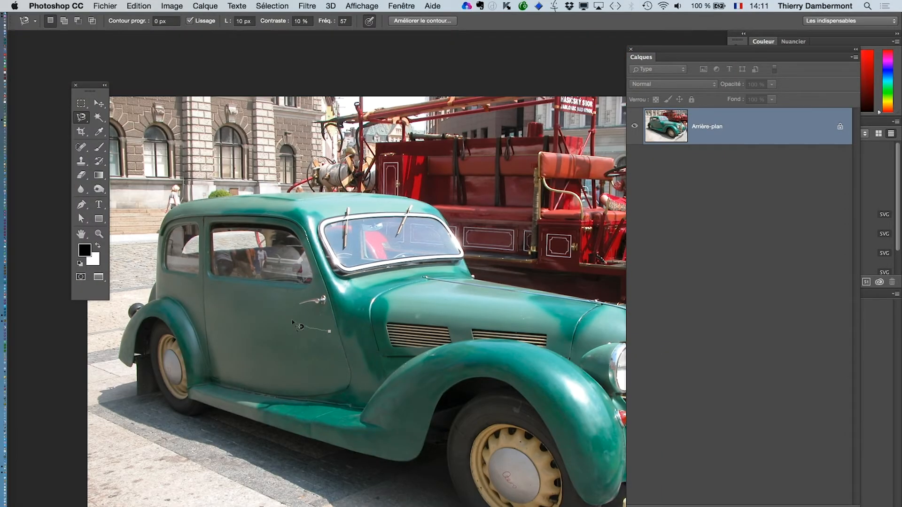
{"action": "key", "text": "Escape"}
Select the rear half of the car with the freehand Lasso, following the rear wheel, and add the roof and windshield
{"action": "left_click_drag", "start_coordinate": [82, 121], "coordinate": [113, 115]}
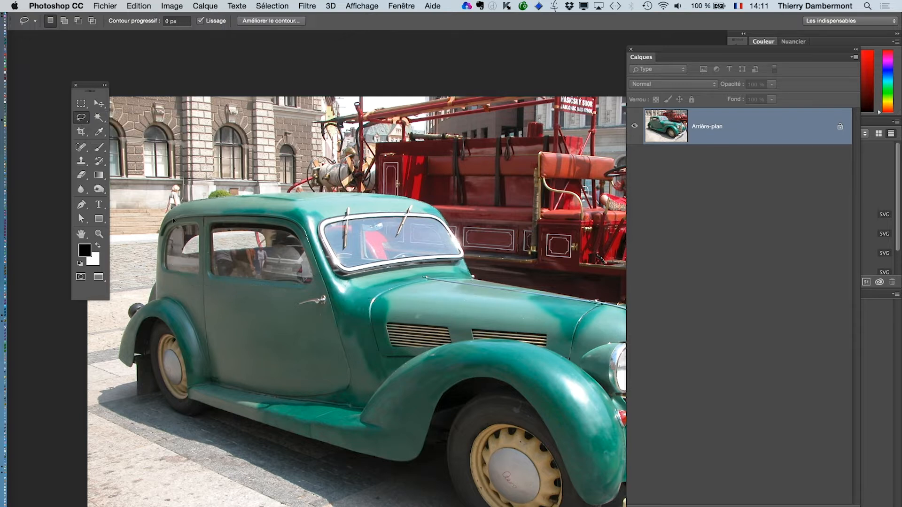
{"action": "mouse_move", "coordinate": [162, 231]}
{"action": "left_mouse_down"}
{"action": "mouse_move", "coordinate": [151, 298]}
{"action": "mouse_move", "coordinate": [123, 352]}
{"action": "left_mouse_up"}
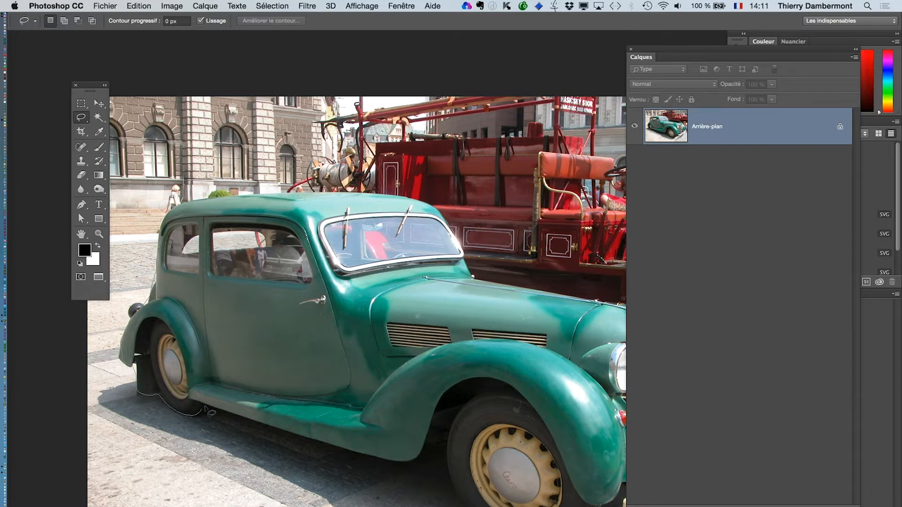
{"action": "left_click_drag", "start_coordinate": [247, 258], "coordinate": [230, 259]}
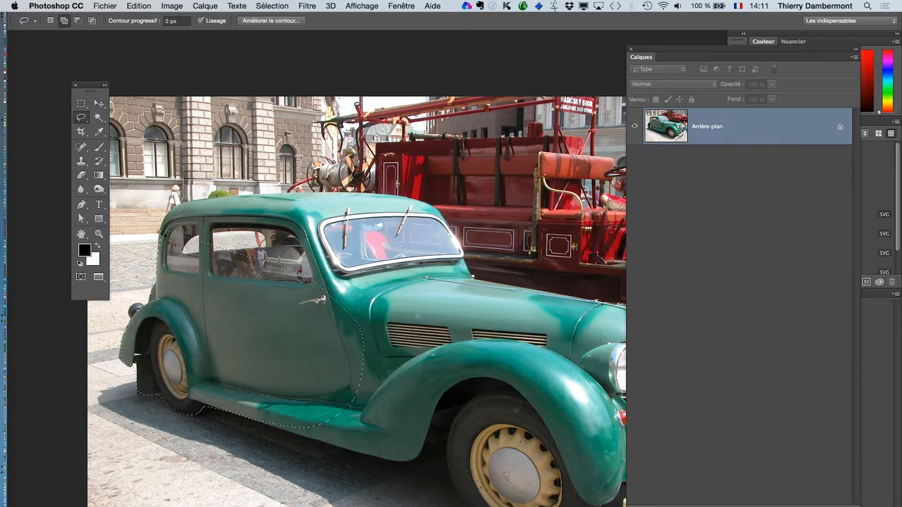
{"action": "mouse_move", "coordinate": [182, 208]}
{"action": "left_mouse_down"}
{"action": "mouse_move", "coordinate": [254, 198]}
{"action": "mouse_move", "coordinate": [414, 205]}
{"action": "mouse_move", "coordinate": [448, 233]}
{"action": "left_mouse_up"}
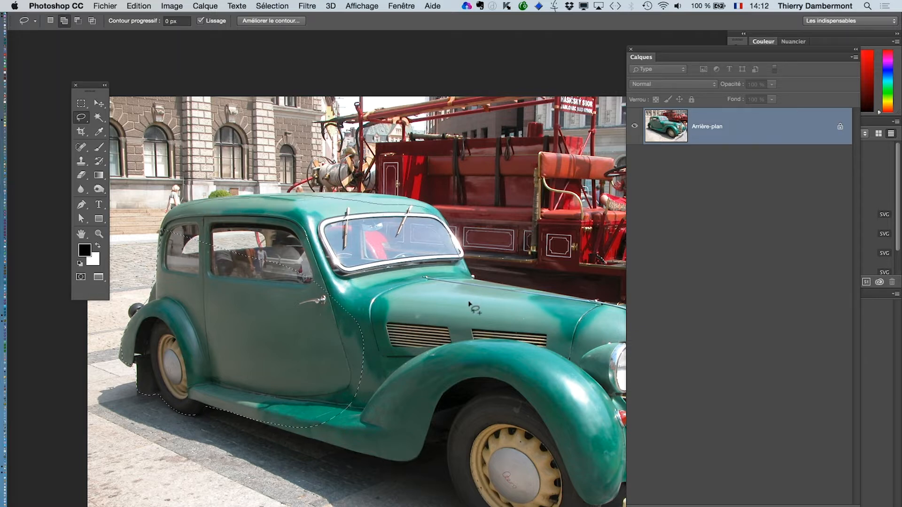
{"action": "left_click_drag", "start_coordinate": [275, 310], "coordinate": [198, 257]}
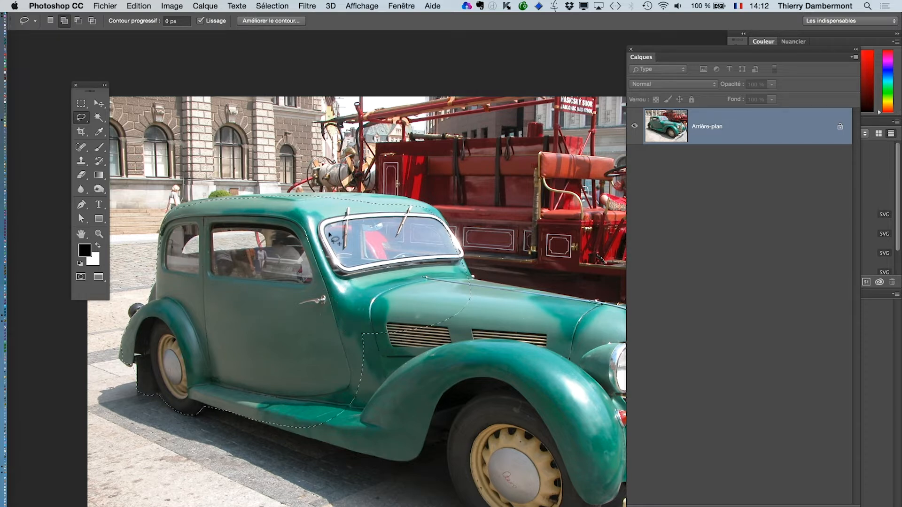
Add the hood, grille and far front fender to the car selection with the freehand Lasso
{"action": "mouse_move", "coordinate": [272, 202]}
{"action": "left_mouse_down"}
{"action": "mouse_move", "coordinate": [405, 202]}
{"action": "mouse_move", "coordinate": [436, 230]}
{"action": "mouse_move", "coordinate": [380, 239]}
{"action": "mouse_move", "coordinate": [362, 260]}
{"action": "left_mouse_up"}
{"action": "left_click_drag", "start_coordinate": [246, 208], "coordinate": [134, 139]}
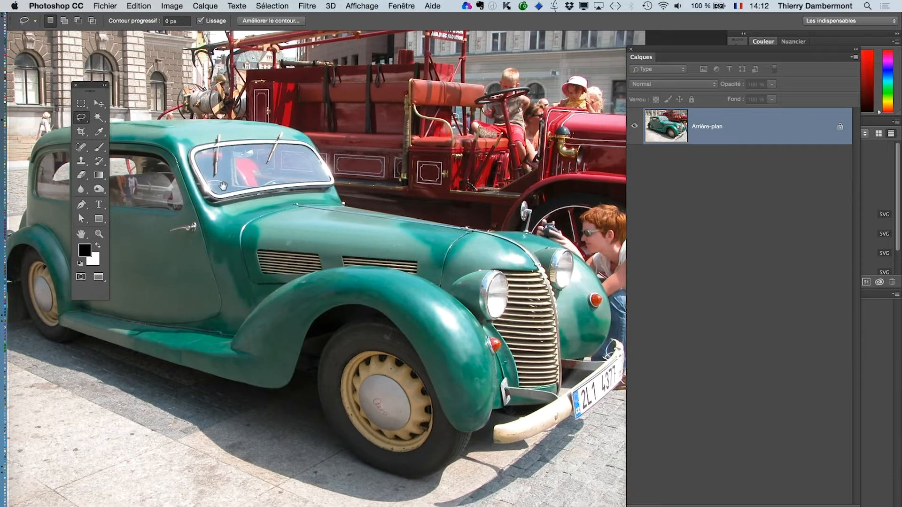
{"action": "mouse_move", "coordinate": [334, 206]}
{"action": "left_mouse_down"}
{"action": "mouse_move", "coordinate": [470, 237]}
{"action": "mouse_move", "coordinate": [545, 241]}
{"action": "mouse_move", "coordinate": [594, 273]}
{"action": "left_mouse_up"}
{"action": "mouse_move", "coordinate": [572, 364]}
{"action": "left_mouse_down"}
{"action": "mouse_move", "coordinate": [432, 314]}
{"action": "mouse_move", "coordinate": [364, 268]}
{"action": "mouse_move", "coordinate": [298, 257]}
{"action": "left_mouse_up"}
{"action": "left_click_drag", "start_coordinate": [284, 199], "coordinate": [266, 133]}
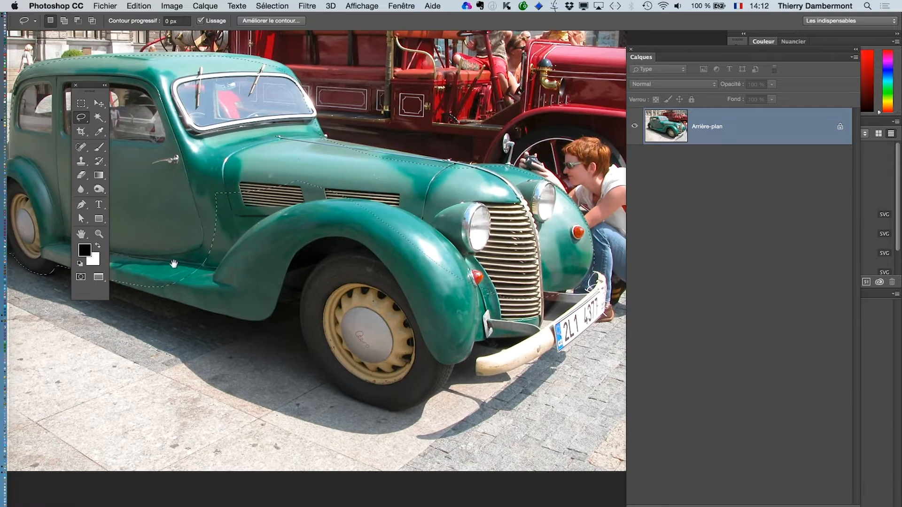
Extend the selection along the car's lower sill, front wheel and front bumper to include the whole front end
{"action": "key", "text": "shift"}
{"action": "mouse_move", "coordinate": [195, 310]}
{"action": "left_mouse_down"}
{"action": "mouse_move", "coordinate": [244, 323]}
{"action": "mouse_move", "coordinate": [283, 314]}
{"action": "mouse_move", "coordinate": [306, 328]}
{"action": "mouse_move", "coordinate": [318, 376]}
{"action": "left_mouse_up"}
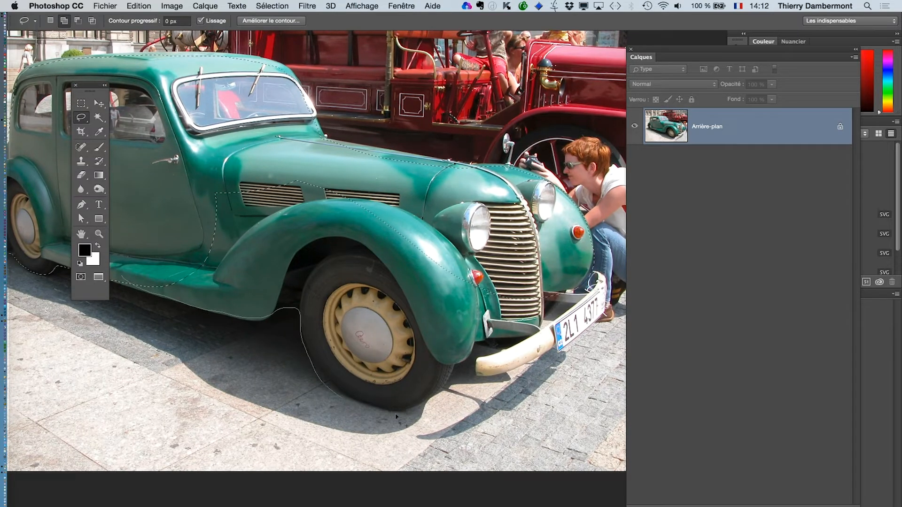
{"action": "mouse_move", "coordinate": [396, 416]}
{"action": "left_mouse_down"}
{"action": "mouse_move", "coordinate": [425, 403]}
{"action": "mouse_move", "coordinate": [453, 369]}
{"action": "left_mouse_up"}
{"action": "mouse_move", "coordinate": [489, 345]}
{"action": "left_mouse_down"}
{"action": "mouse_move", "coordinate": [507, 348]}
{"action": "mouse_move", "coordinate": [476, 373]}
{"action": "left_mouse_up"}
{"action": "mouse_move", "coordinate": [552, 350]}
{"action": "left_mouse_down"}
{"action": "mouse_move", "coordinate": [589, 333]}
{"action": "mouse_move", "coordinate": [606, 310]}
{"action": "mouse_move", "coordinate": [608, 277]}
{"action": "left_mouse_up"}
{"action": "mouse_move", "coordinate": [390, 227]}
{"action": "left_mouse_down"}
{"action": "mouse_move", "coordinate": [207, 259]}
{"action": "mouse_move", "coordinate": [342, 273]}
{"action": "mouse_move", "coordinate": [412, 222]}
{"action": "mouse_move", "coordinate": [229, 160]}
{"action": "mouse_move", "coordinate": [201, 162]}
{"action": "left_mouse_up"}
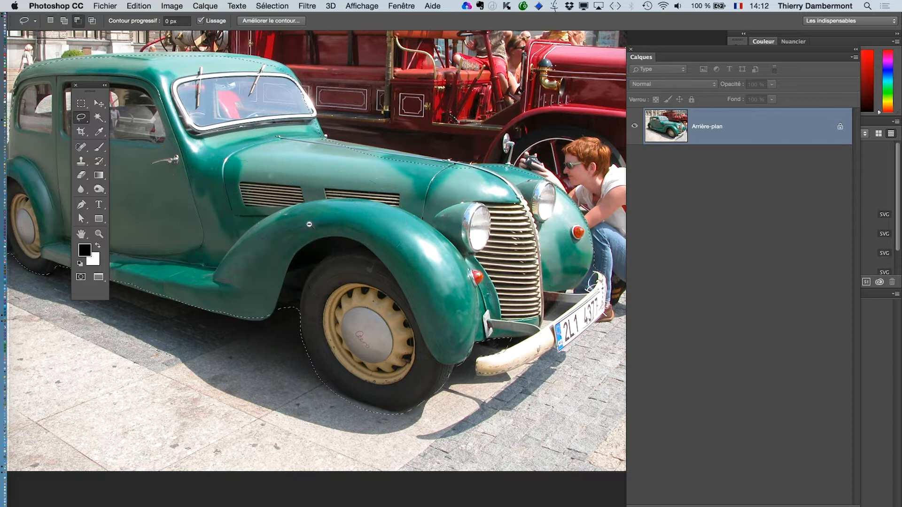
{"action": "left_click", "coordinate": [306, 240], "text": "alt"}
{"action": "left_click", "coordinate": [306, 241], "text": "alt"}
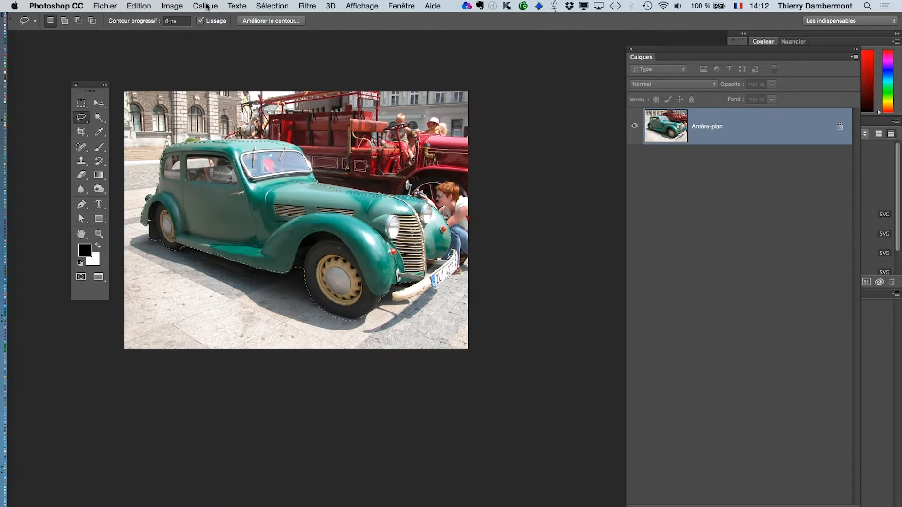
Add a layer mask that reveals only the selected car
{"action": "left_click", "coordinate": [205, 6]}
{"action": "mouse_move", "coordinate": [319, 169]}
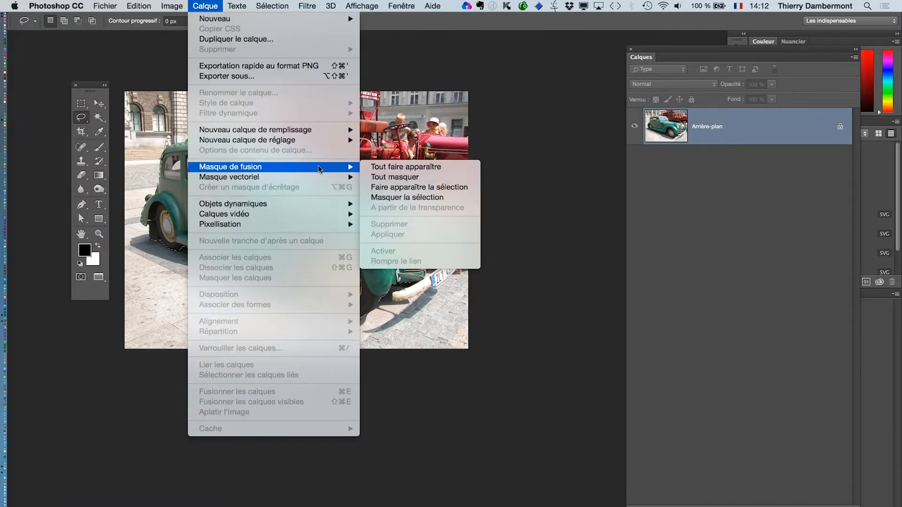
{"action": "left_click", "coordinate": [398, 189]}
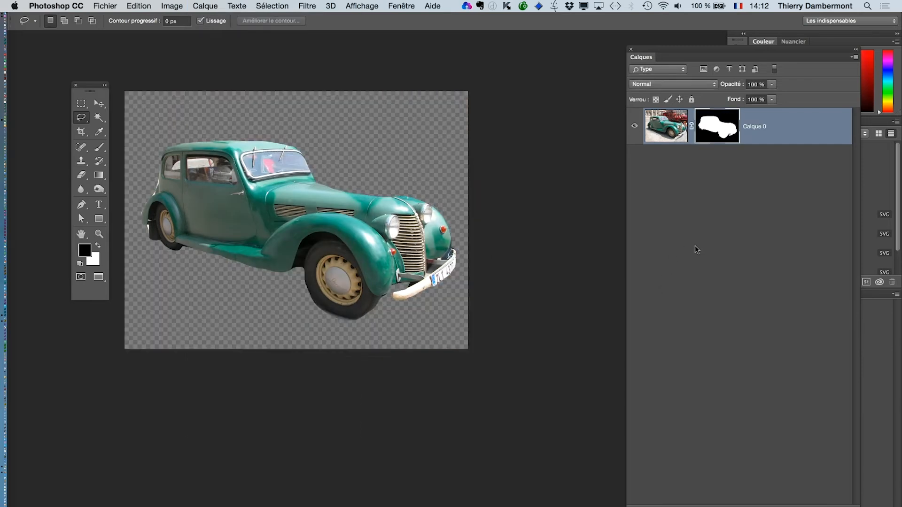
Create a new layer beneath the masked car layer and fill it with white
{"action": "left_click", "coordinate": [826, 505]}
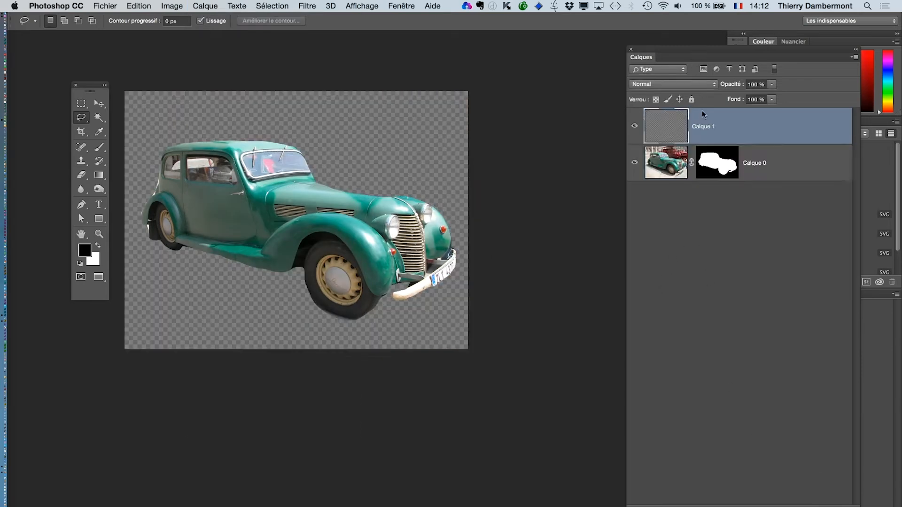
{"action": "left_click_drag", "start_coordinate": [701, 110], "coordinate": [706, 178]}
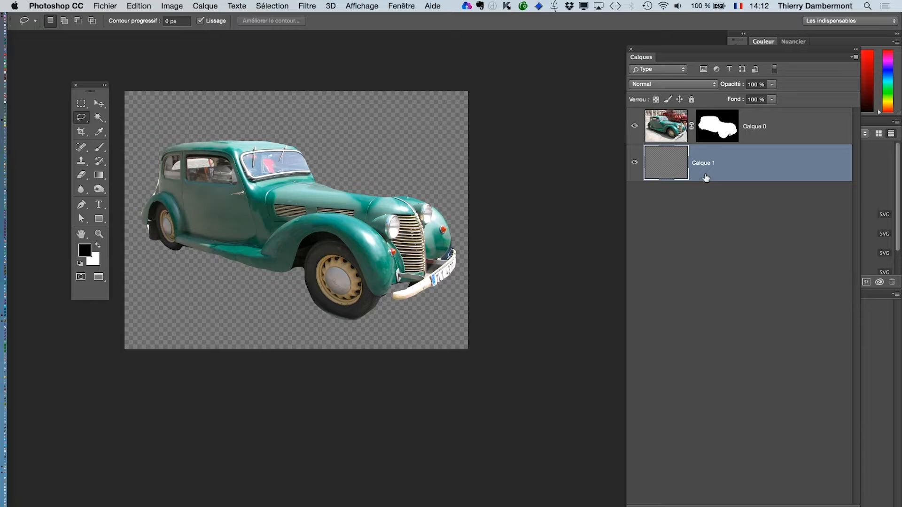
{"action": "key", "text": "shift+BackSpace"}
{"action": "left_click", "coordinate": [560, 228]}
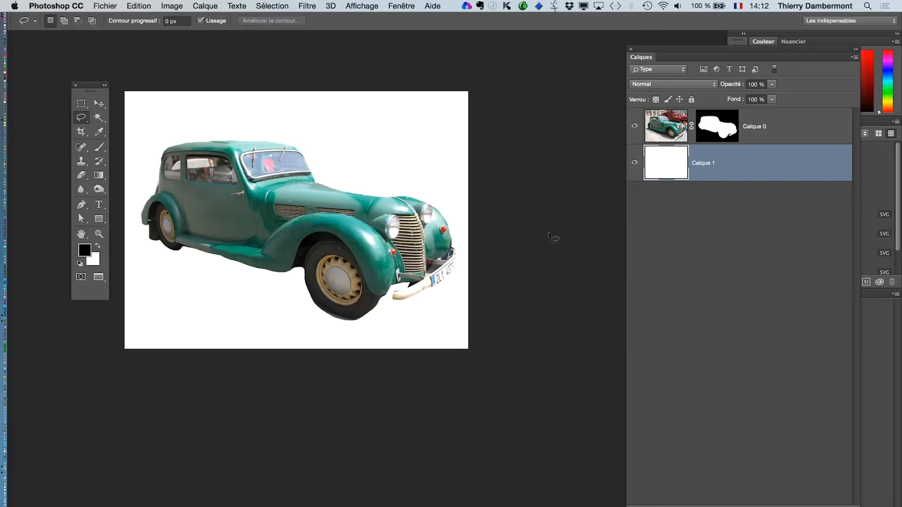
Enlarge the canvas on all sides around the car with the Crop tool
{"action": "key", "text": "l"}
{"action": "left_click", "coordinate": [343, 282], "text": "alt+super"}
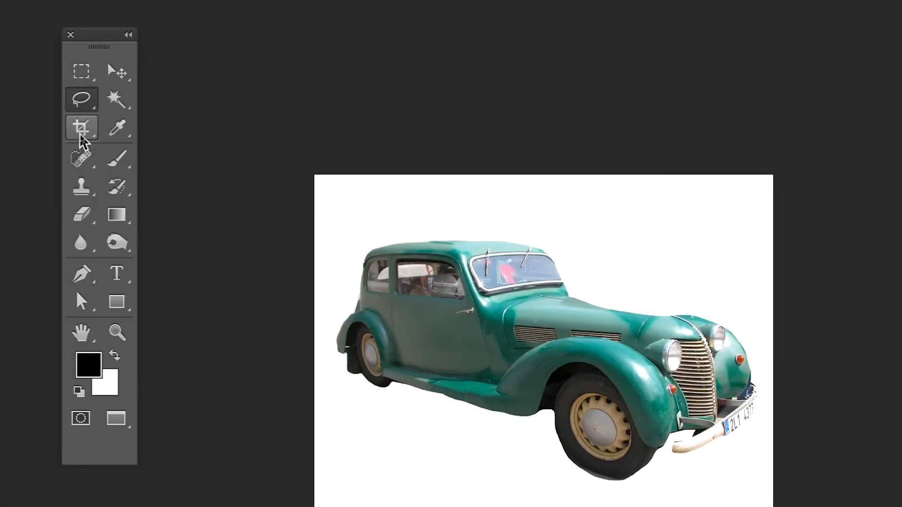
{"action": "left_click", "coordinate": [81, 134]}
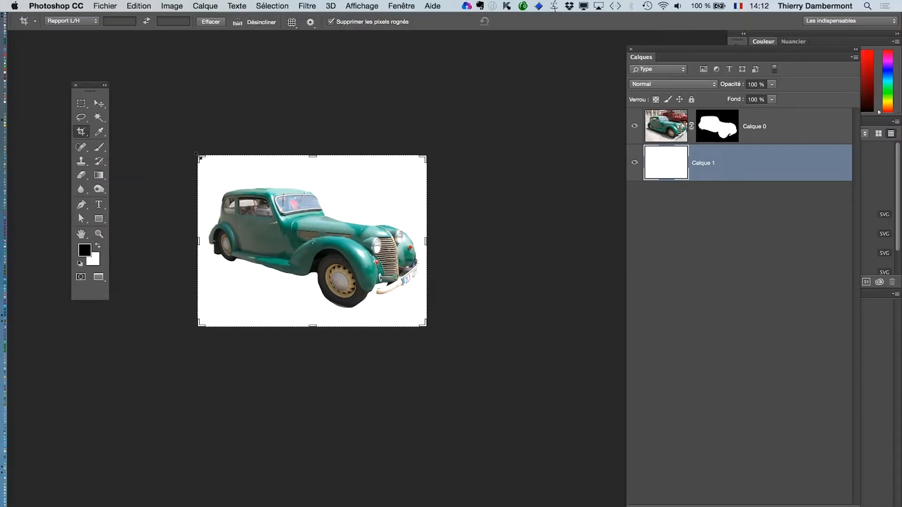
{"action": "left_click_drag", "start_coordinate": [196, 153], "coordinate": [152, 120]}
{"action": "left_click_drag", "start_coordinate": [446, 346], "coordinate": [487, 374]}
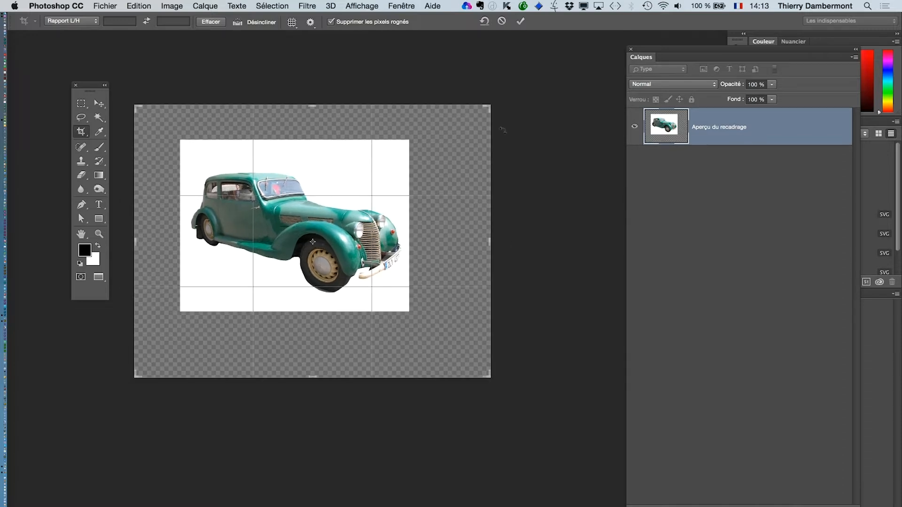
{"action": "left_click", "coordinate": [520, 20]}
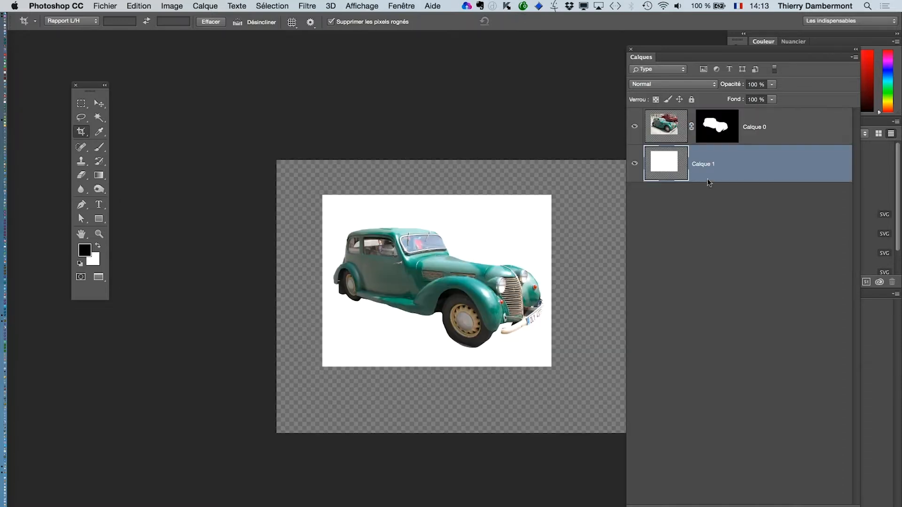
Refill the background layer Calque 1 with white so it covers the enlarged canvas
{"action": "left_click", "coordinate": [143, 6]}
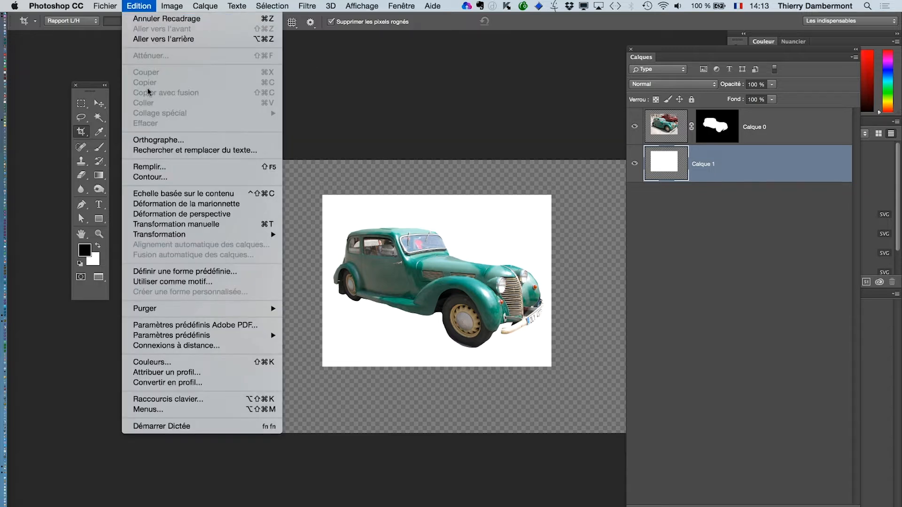
{"action": "left_click", "coordinate": [160, 167]}
{"action": "left_click", "coordinate": [552, 229]}
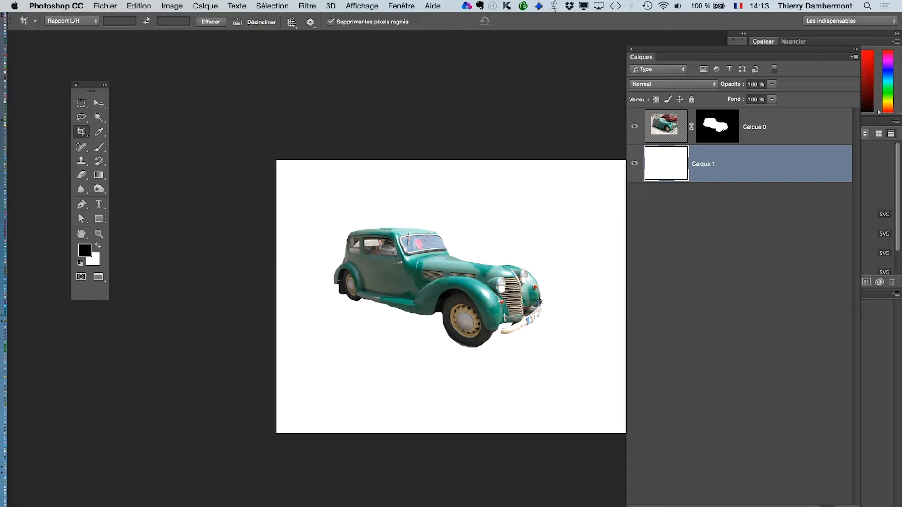
Create a new layer above the white background and paint one large, soft black brush spot on it below the car
{"action": "left_click", "coordinate": [827, 505]}
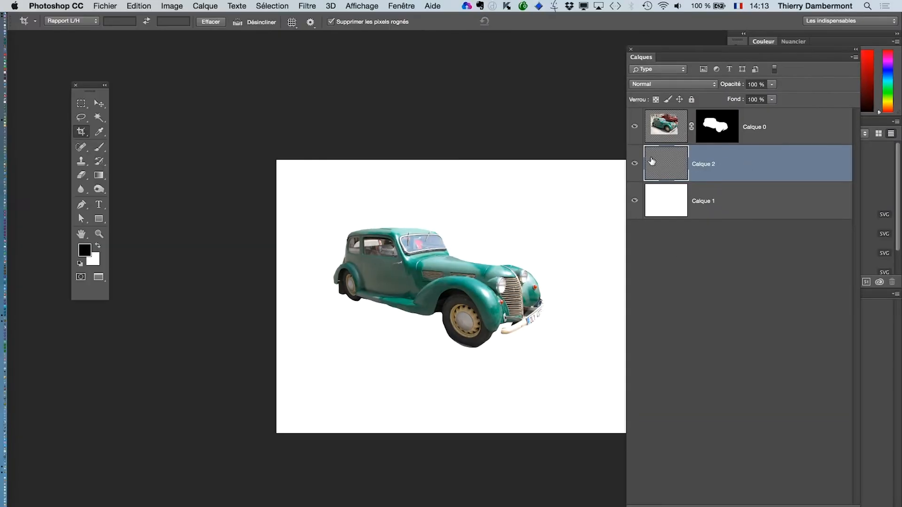
{"action": "key", "text": "b"}
{"action": "left_click_drag", "start_coordinate": [459, 367], "coordinate": [501, 368]}
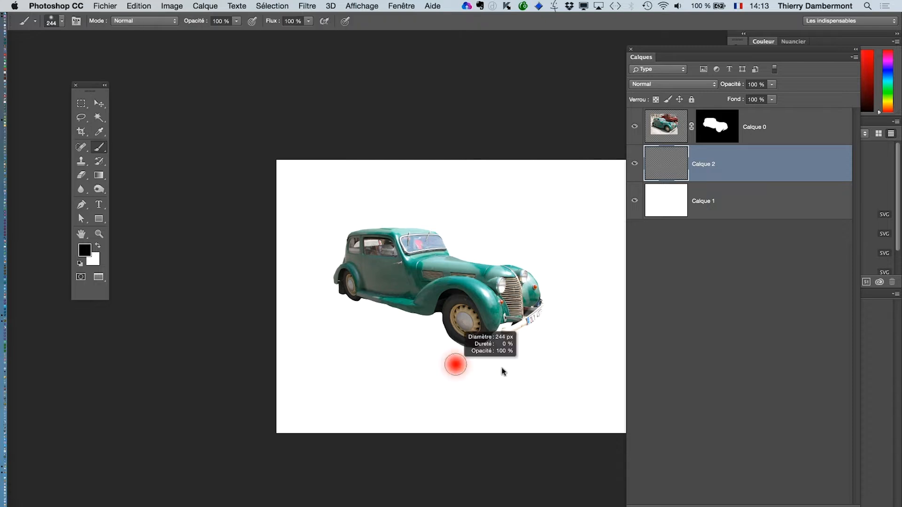
{"action": "left_click", "coordinate": [387, 352]}
Flatten the black spot to about 20% of its height and place it under the car's rear wheel
{"action": "key", "text": "super+t"}
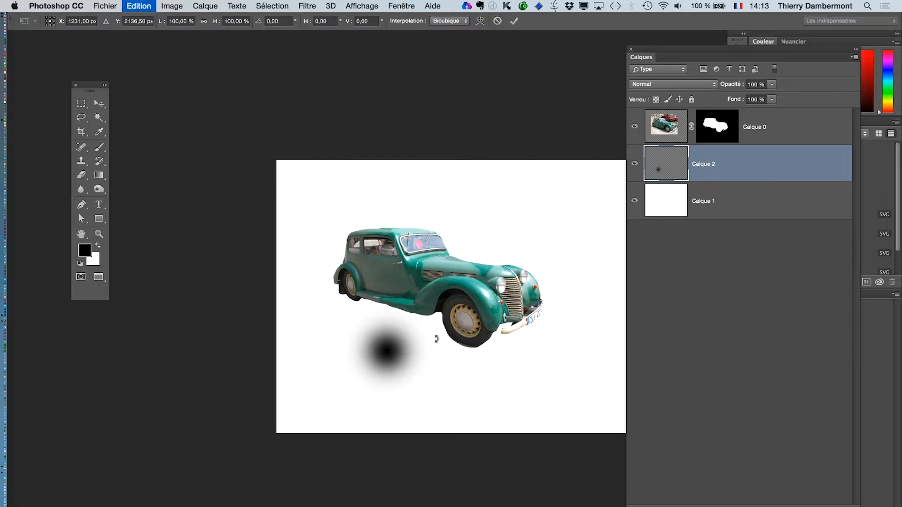
{"action": "mouse_move", "coordinate": [387, 303]}
{"action": "left_mouse_down"}
{"action": "mouse_move", "coordinate": [387, 381]}
{"action": "mouse_move", "coordinate": [373, 304]}
{"action": "left_mouse_up"}
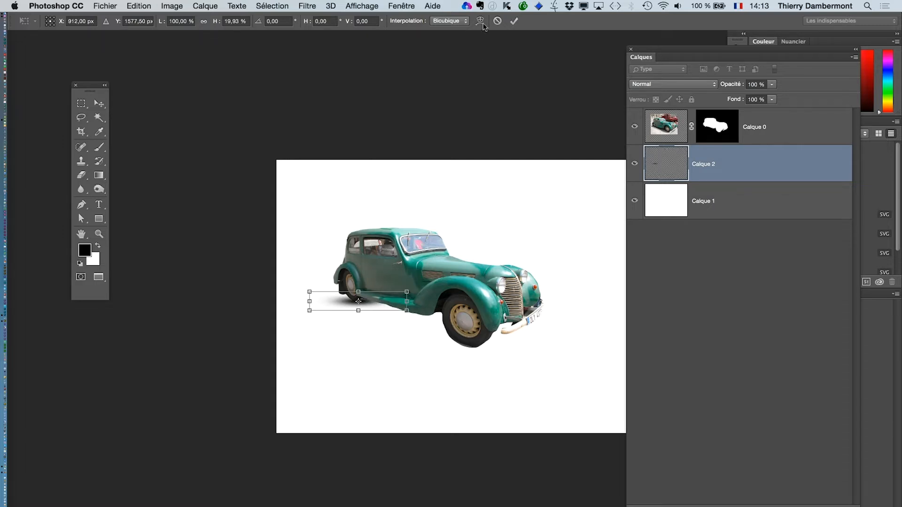
{"action": "left_click", "coordinate": [514, 21]}
Duplicate the shadow layer Calque 2 and move the copy under the car's front wheel
{"action": "key", "text": "b"}
{"action": "left_click_drag", "start_coordinate": [741, 155], "coordinate": [824, 502]}
{"action": "key", "text": "v"}
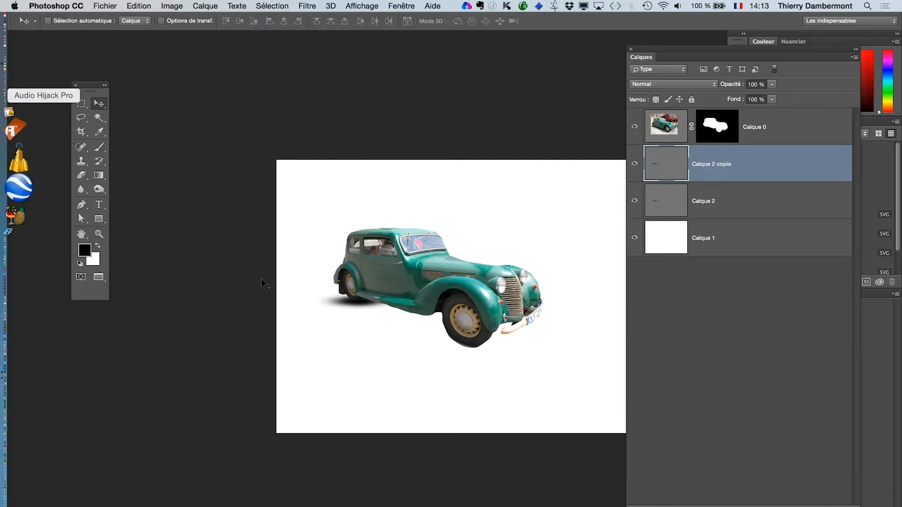
{"action": "left_click_drag", "start_coordinate": [349, 318], "coordinate": [468, 363]}
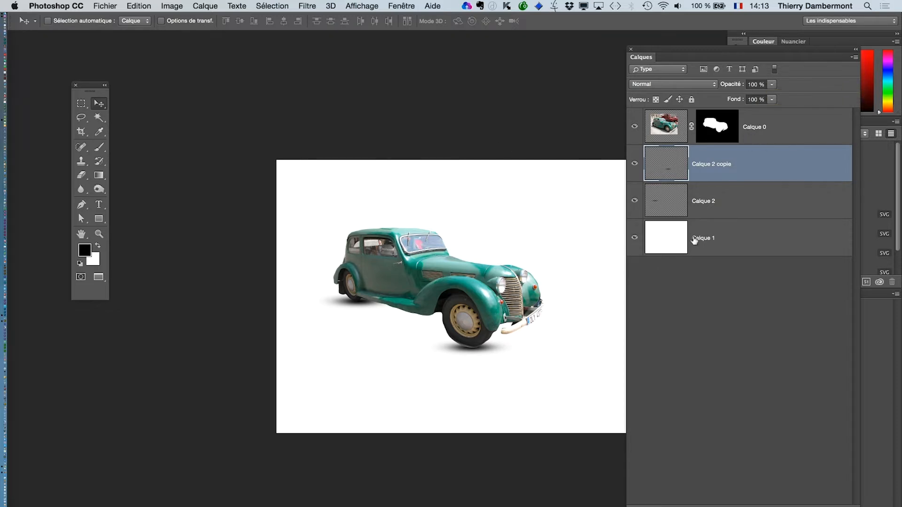
Scale the rear-wheel shadow on Calque 2 down to about 67% and position it under the tyre
{"action": "left_click", "coordinate": [691, 202]}
{"action": "scroll", "coordinate": [361, 316], "scroll_direction": "up", "scroll_amount": 3}
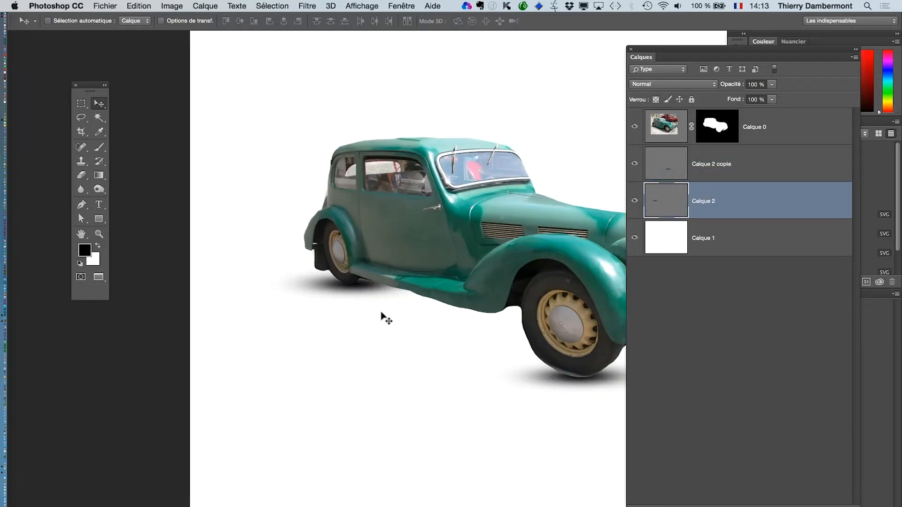
{"action": "key", "text": "super"}
{"action": "key", "text": "super+t"}
{"action": "left_click_drag", "start_coordinate": [446, 265], "coordinate": [387, 291]}
{"action": "key", "text": "Return"}
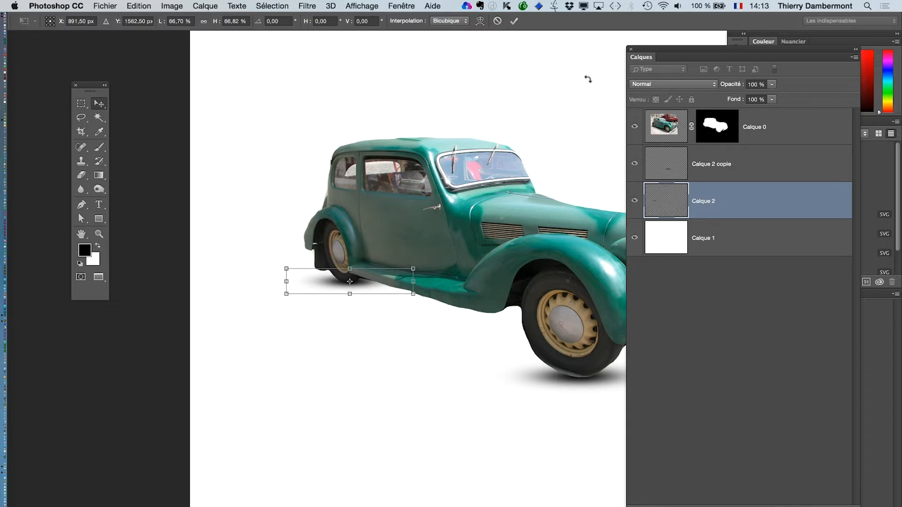
{"action": "left_click", "coordinate": [551, 155], "text": "alt"}
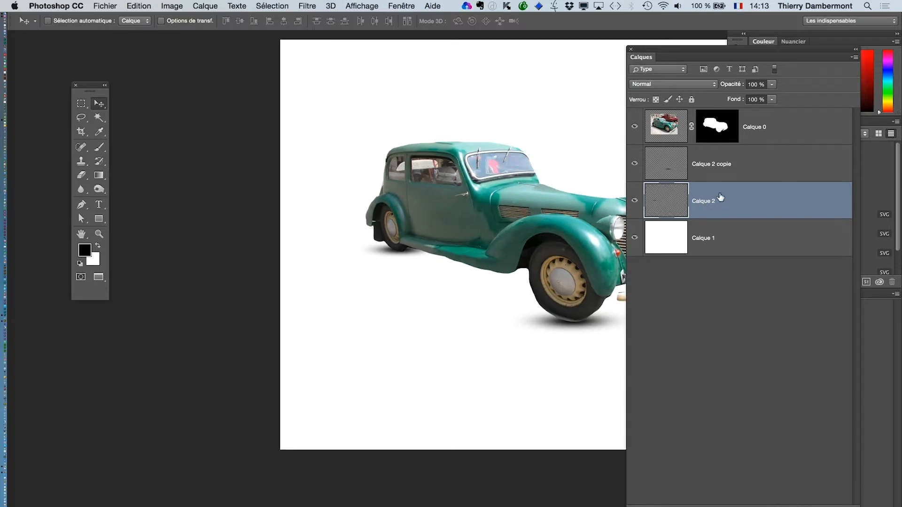
Duplicate the rear-wheel shadow and enlarge the copy to about 451% so it spreads beneath the rear of the car body
{"action": "left_click_drag", "start_coordinate": [720, 197], "coordinate": [812, 497]}
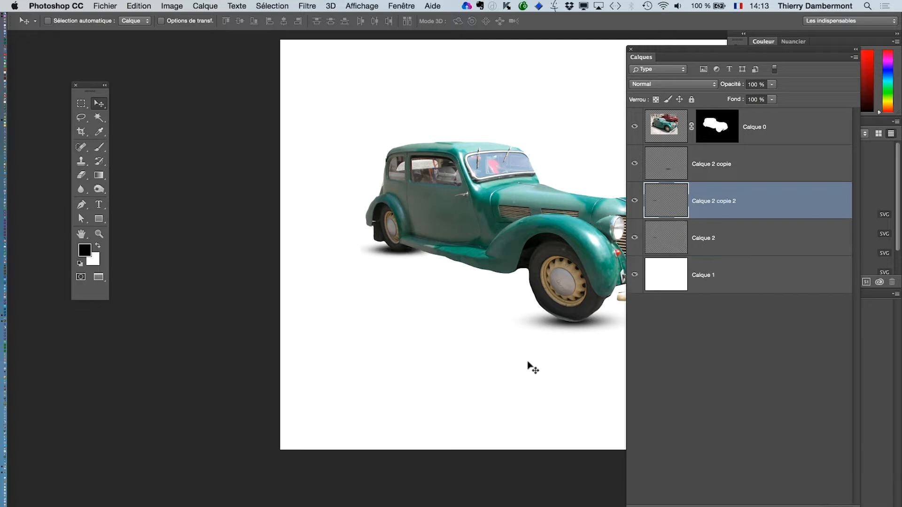
{"action": "left_click_drag", "start_coordinate": [497, 339], "coordinate": [382, 343]}
{"action": "key", "text": "super+t"}
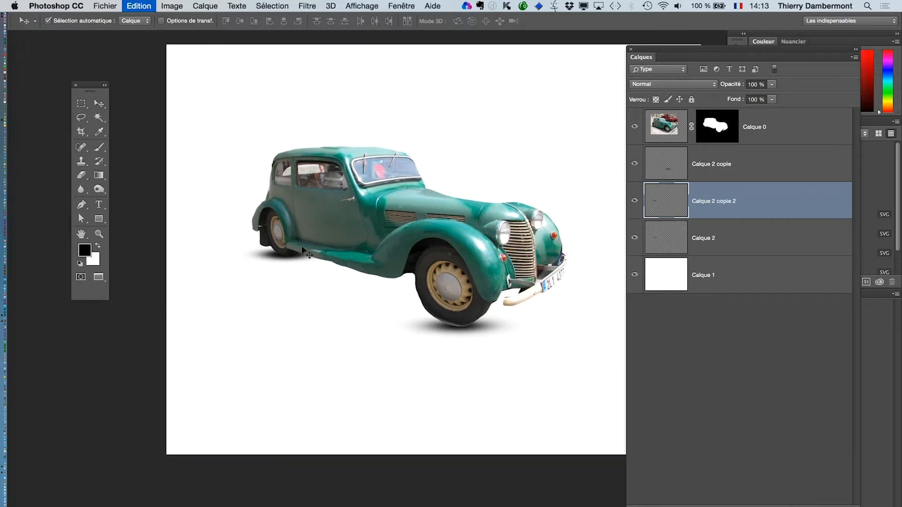
{"action": "left_click_drag", "start_coordinate": [334, 264], "coordinate": [501, 297]}
{"action": "left_click", "coordinate": [398, 321], "text": "alt"}
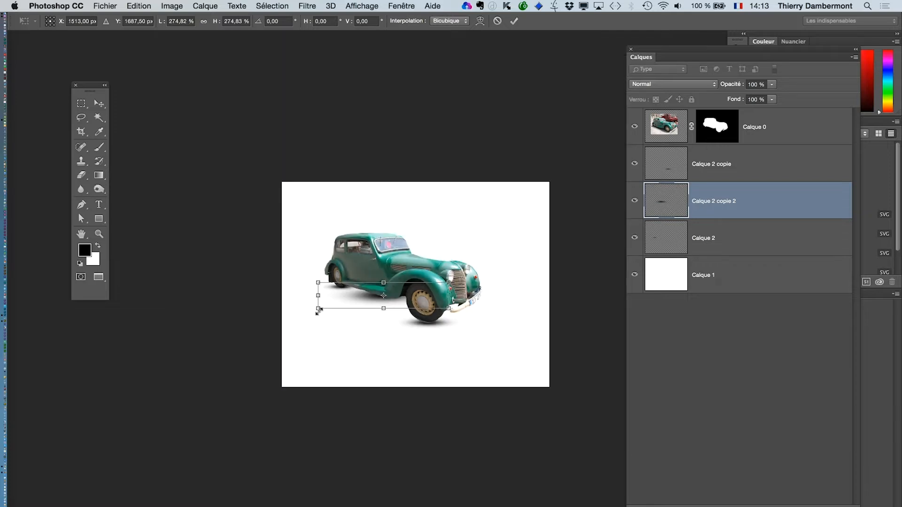
{"action": "left_click_drag", "start_coordinate": [318, 309], "coordinate": [372, 292]}
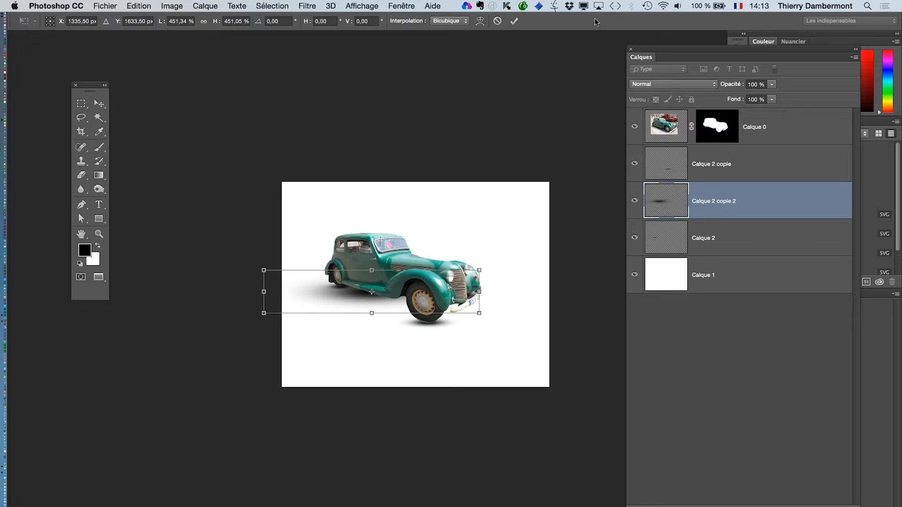
{"action": "left_click", "coordinate": [514, 20]}
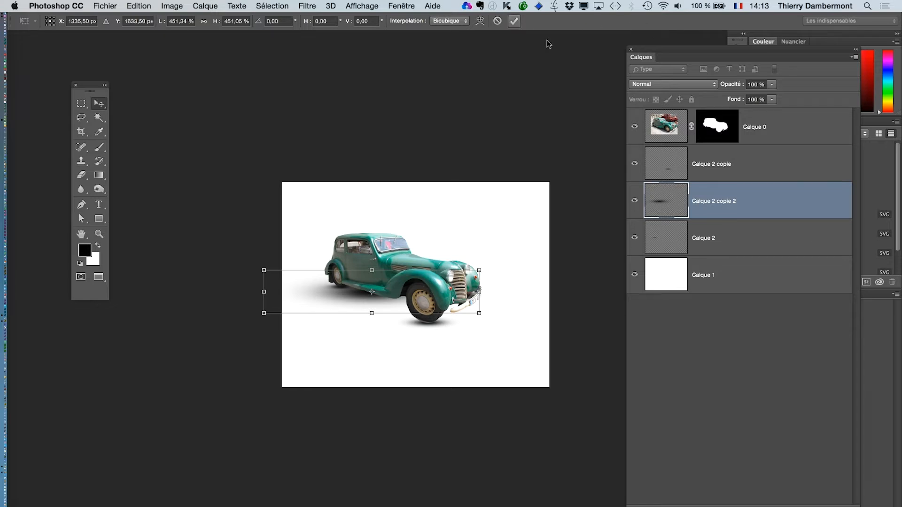
Reduce the opacity of the large body shadow layer to 68%
{"action": "left_click", "coordinate": [773, 85]}
{"action": "left_click_drag", "start_coordinate": [748, 94], "coordinate": [757, 94]}
{"action": "key", "text": "super+plus"}
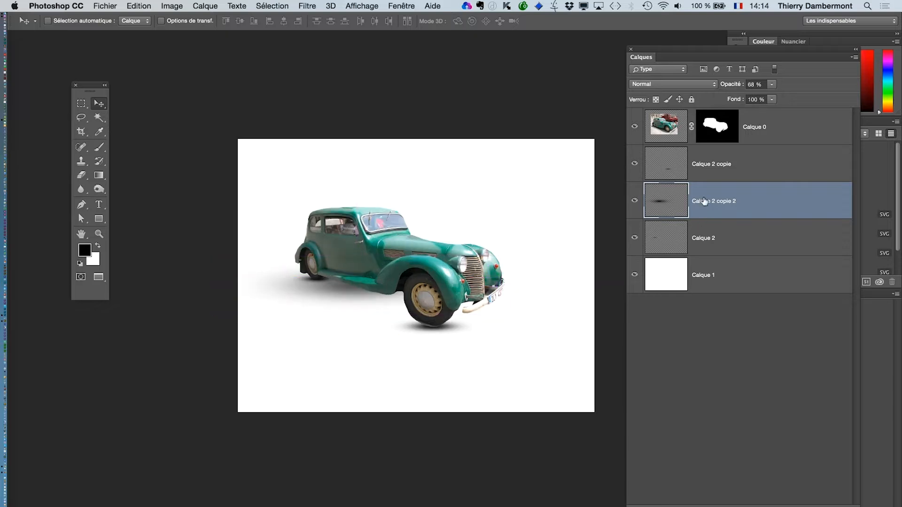
Duplicate the large body shadow twice, placing one copy beneath the car's front and the other beneath its middle
{"action": "left_click_drag", "start_coordinate": [693, 202], "coordinate": [827, 506]}
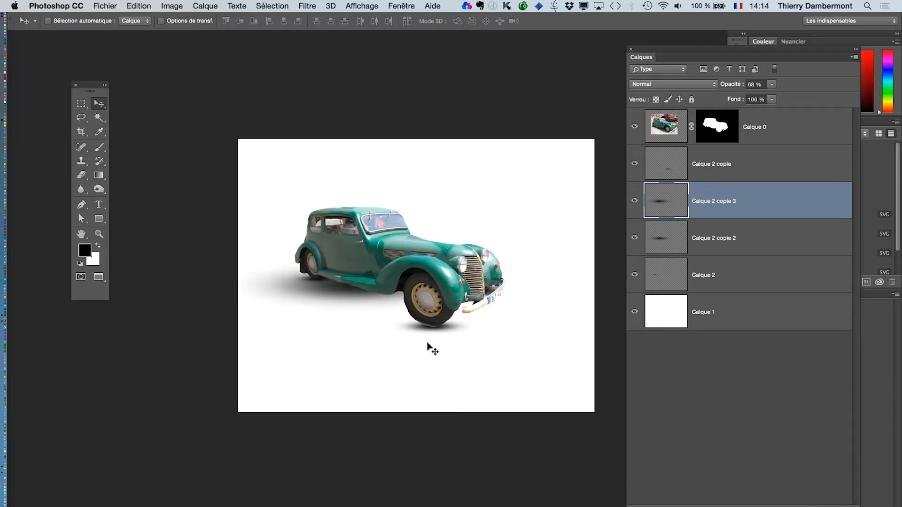
{"action": "left_click_drag", "start_coordinate": [383, 311], "coordinate": [456, 320]}
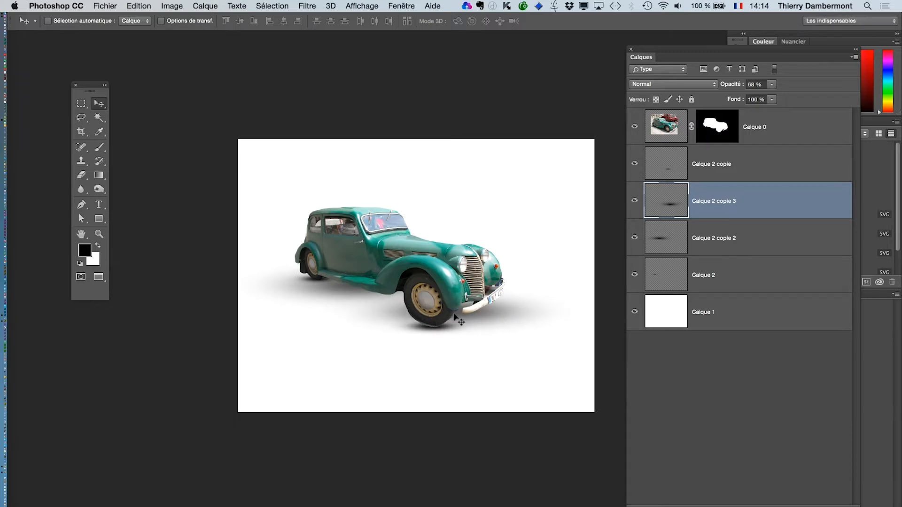
{"action": "left_click_drag", "start_coordinate": [703, 212], "coordinate": [830, 498]}
{"action": "left_click_drag", "start_coordinate": [442, 334], "coordinate": [452, 329]}
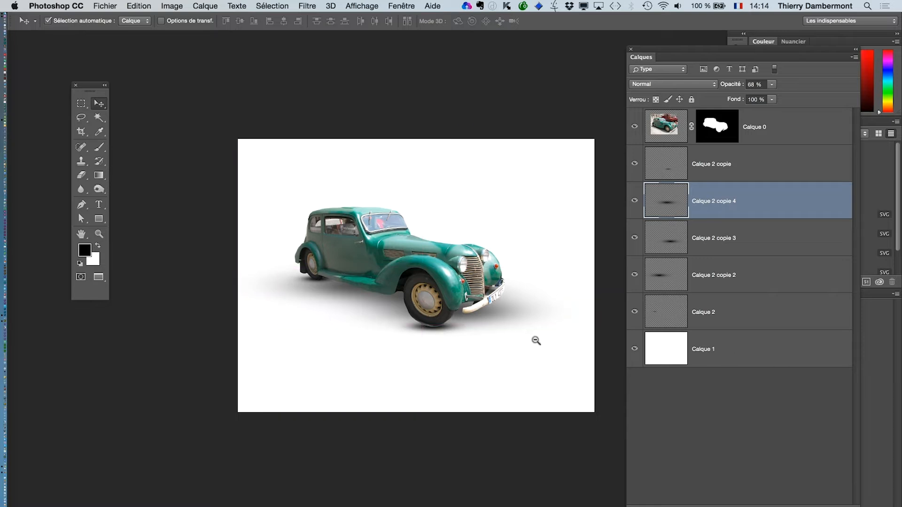
Shrink the front-wheel shadow on Calque 2 copie to about 59% width and 43% height
{"action": "left_click", "coordinate": [505, 339], "text": "alt+super"}
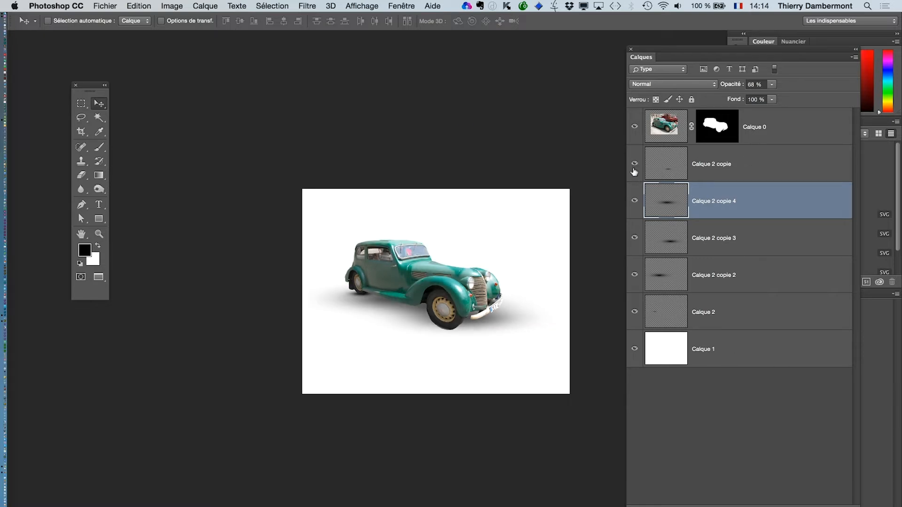
{"action": "left_click", "coordinate": [433, 342], "text": "super"}
{"action": "left_click", "coordinate": [453, 341], "text": "super"}
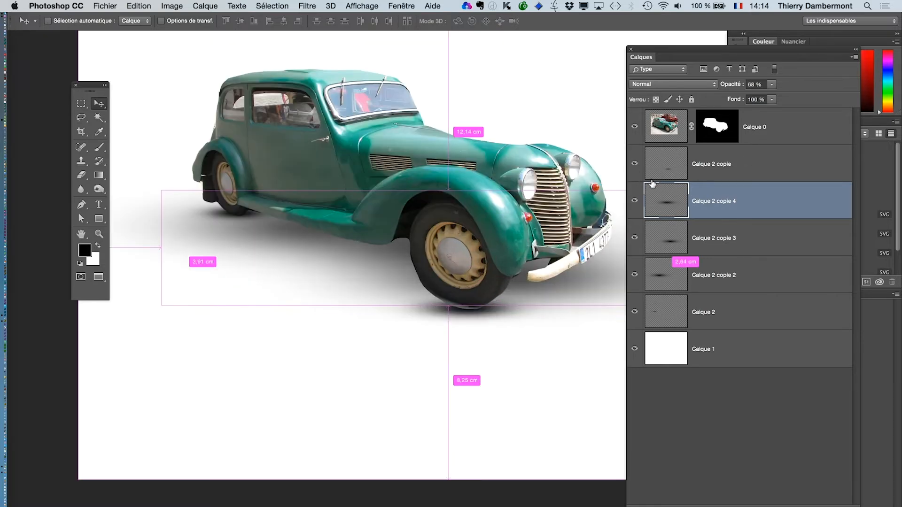
{"action": "left_click", "coordinate": [696, 175]}
{"action": "key", "text": "super+t"}
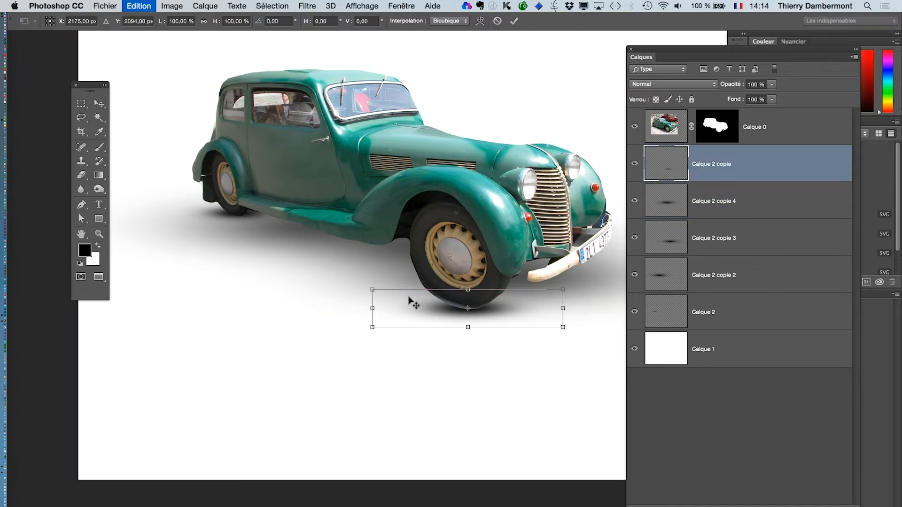
{"action": "left_click_drag", "start_coordinate": [383, 291], "coordinate": [410, 298]}
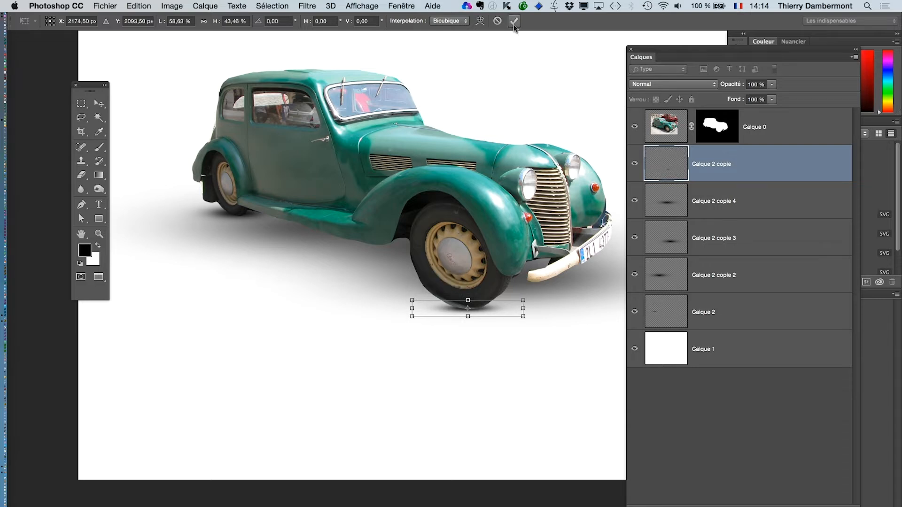
{"action": "left_click", "coordinate": [513, 20]}
Shrink the rear-wheel shadow on Calque 2 to about 77% width and 84% height
{"action": "left_click", "coordinate": [666, 313]}
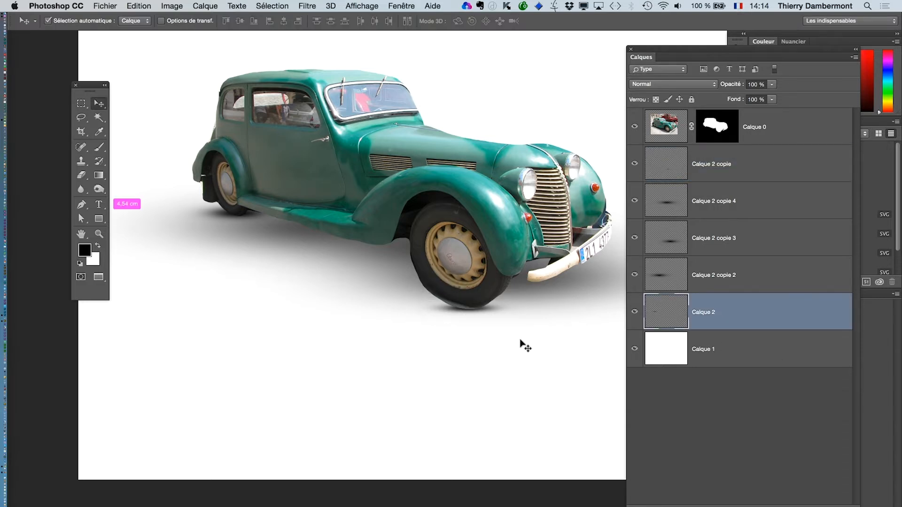
{"action": "key", "text": "super+t"}
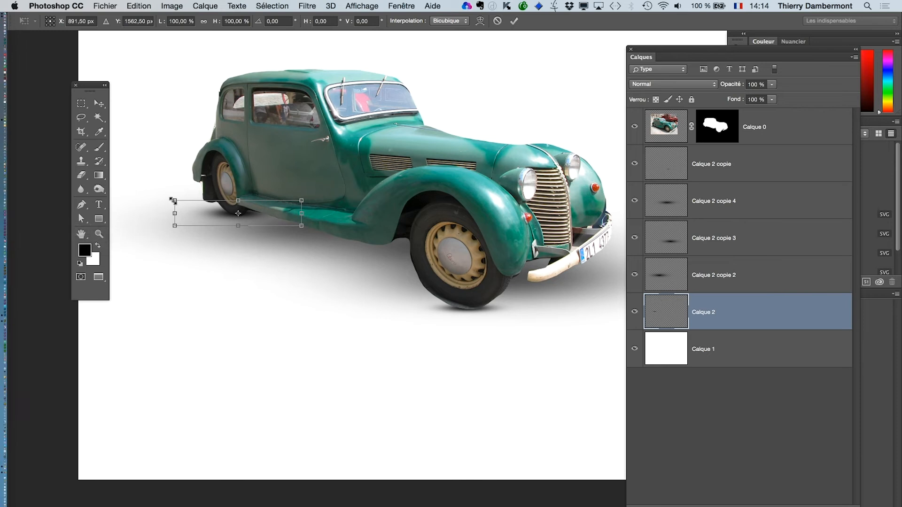
{"action": "left_click_drag", "start_coordinate": [173, 200], "coordinate": [223, 219]}
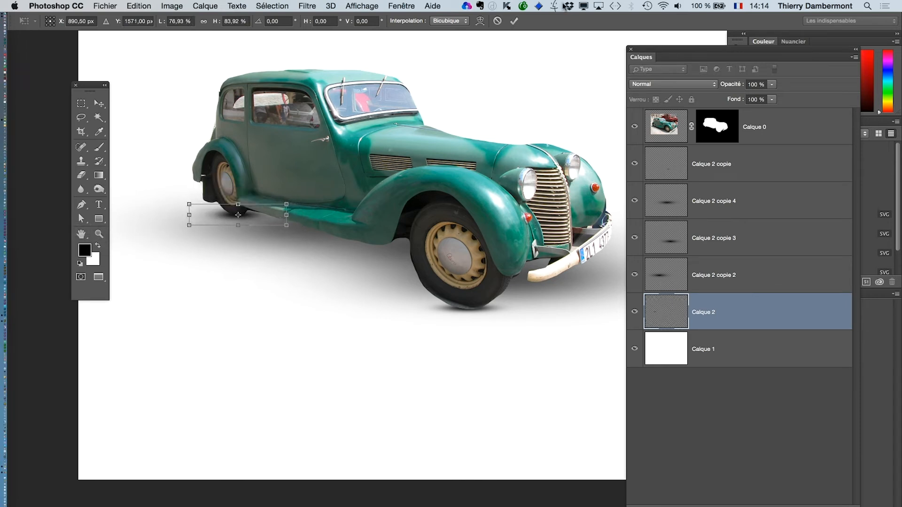
{"action": "key", "text": "Return"}
{"action": "key", "text": "super+minus"}
{"action": "key", "text": "super+minus"}
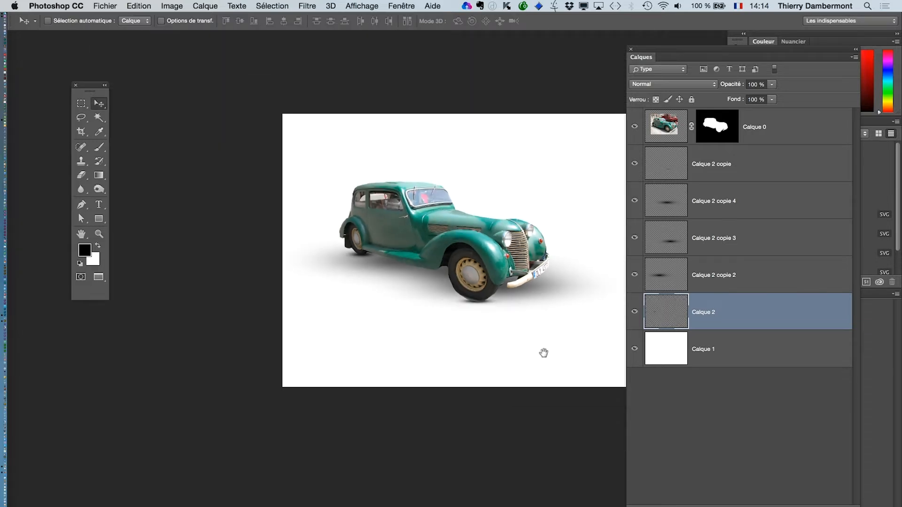
{"action": "left_click_drag", "start_coordinate": [544, 352], "coordinate": [494, 355]}
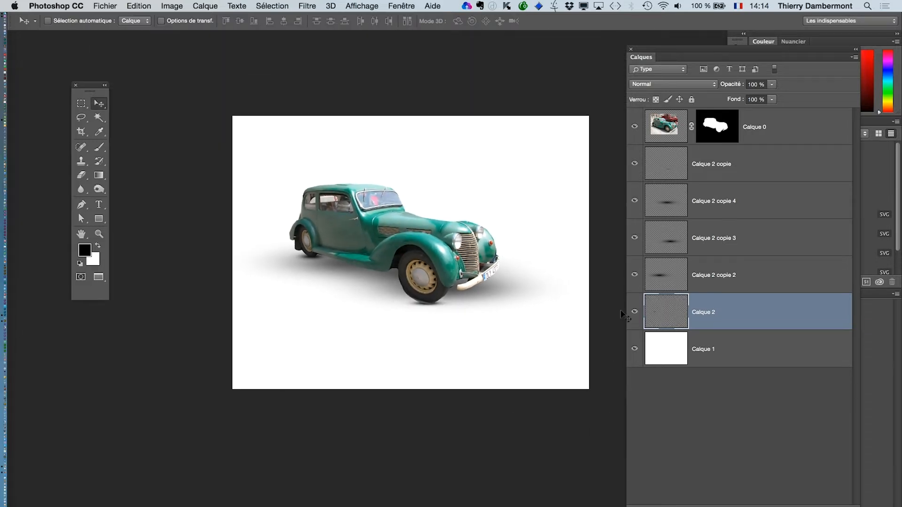
Save the document as voiture verte.psd in Photoshop format with layers and maximised compatibility
{"action": "mouse_move", "coordinate": [634, 163]}
{"action": "left_mouse_down"}
{"action": "mouse_move", "coordinate": [635, 343]}
{"action": "mouse_move", "coordinate": [633, 165]}
{"action": "left_mouse_up"}
{"action": "left_click", "coordinate": [103, 5]}
{"action": "left_click", "coordinate": [131, 110]}
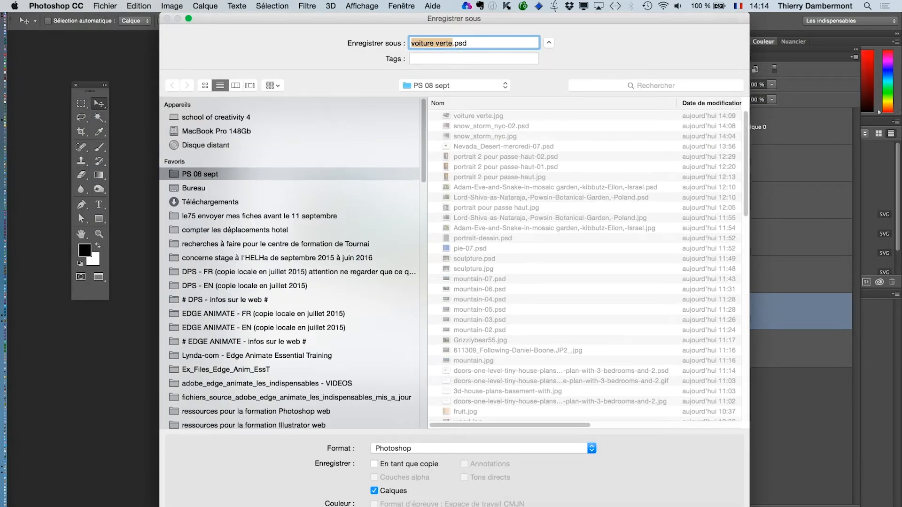
{"action": "key", "text": "Return"}
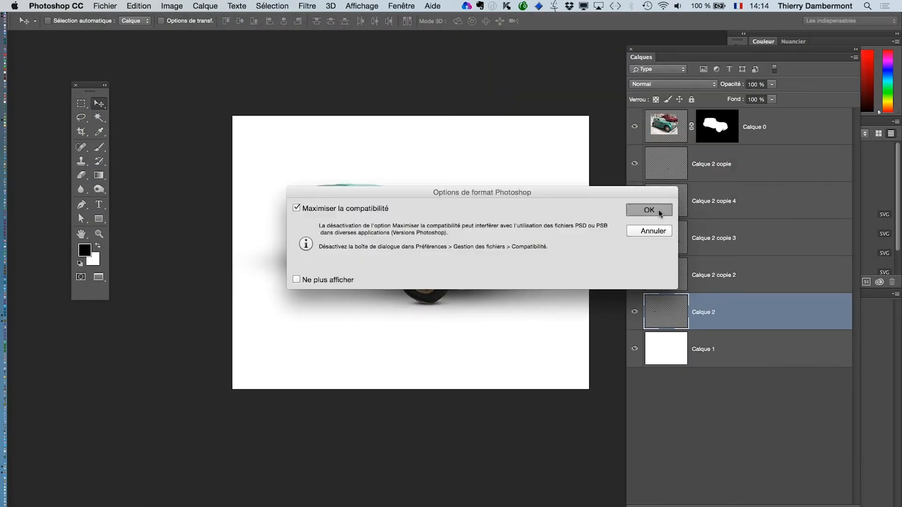
{"action": "left_click", "coordinate": [658, 210]}
Group the car layer and all its shadow layers as Groupe 1, leaving the white background outside
{"action": "left_click", "coordinate": [775, 127]}
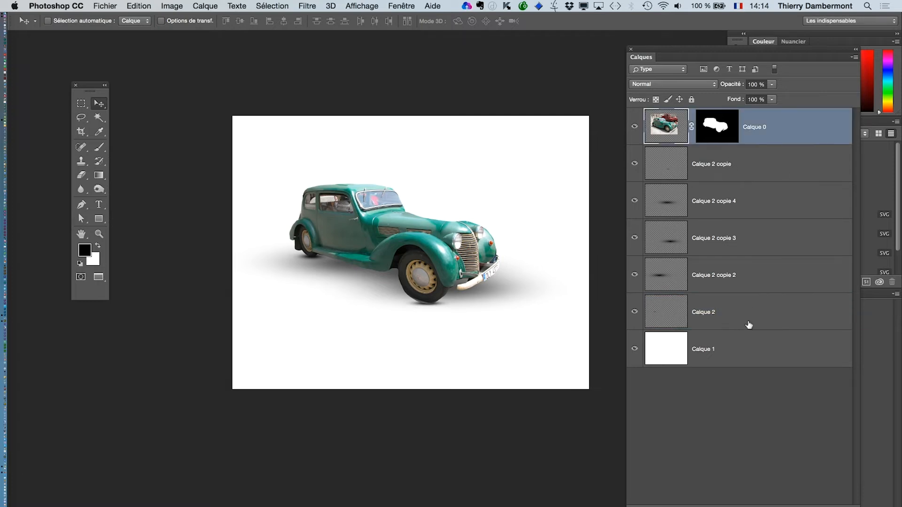
{"action": "left_click", "coordinate": [748, 323], "text": "shift"}
{"action": "left_click", "coordinate": [851, 57]}
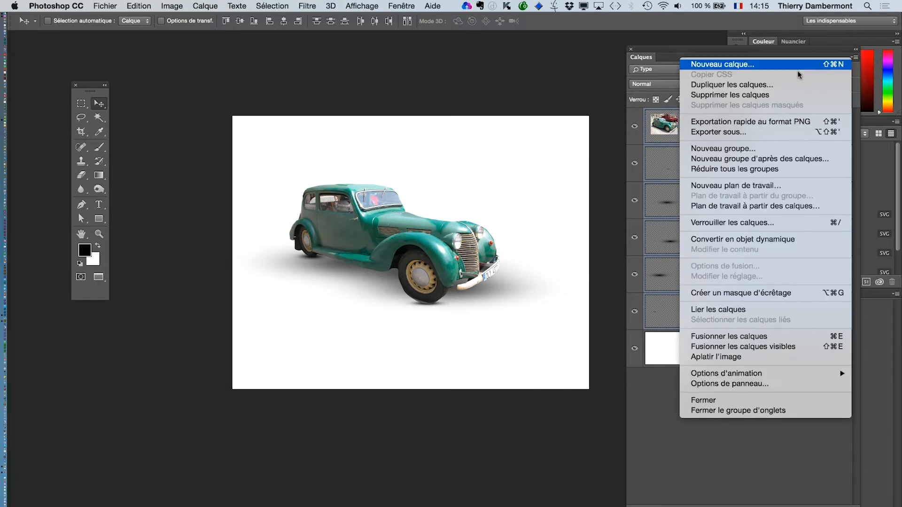
{"action": "left_click", "coordinate": [696, 158]}
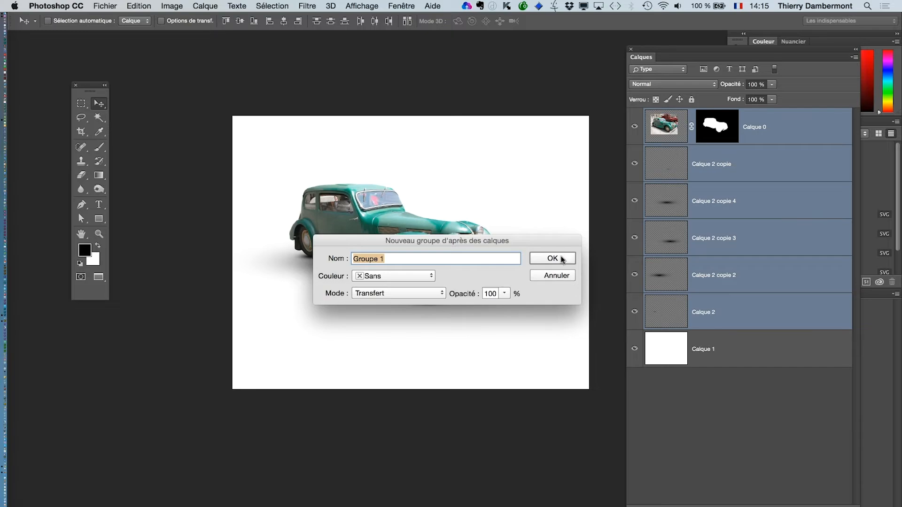
{"action": "left_click", "coordinate": [562, 260]}
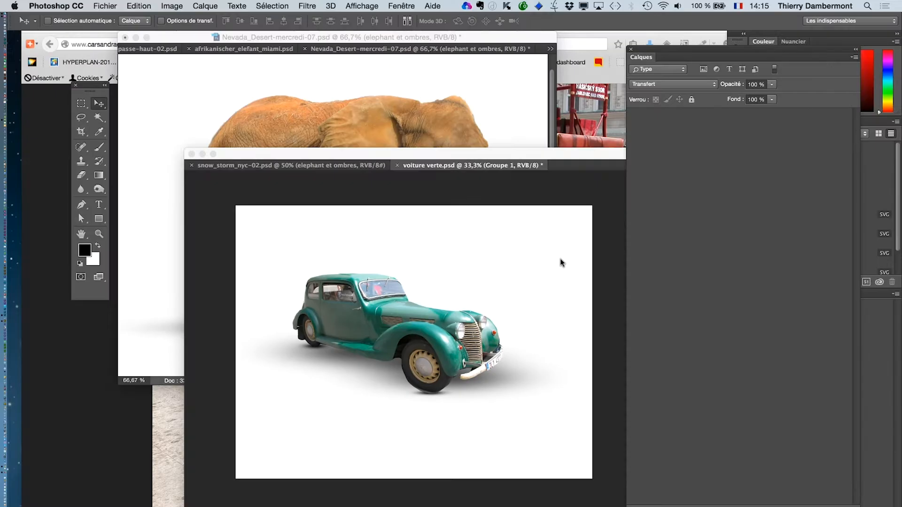
Detach voiture verte.psd into its own window and show snow_storm_nyc-02.psd beside it at 25% zoom
{"action": "left_click_drag", "start_coordinate": [403, 166], "coordinate": [448, 253]}
{"action": "left_click", "coordinate": [383, 156]}
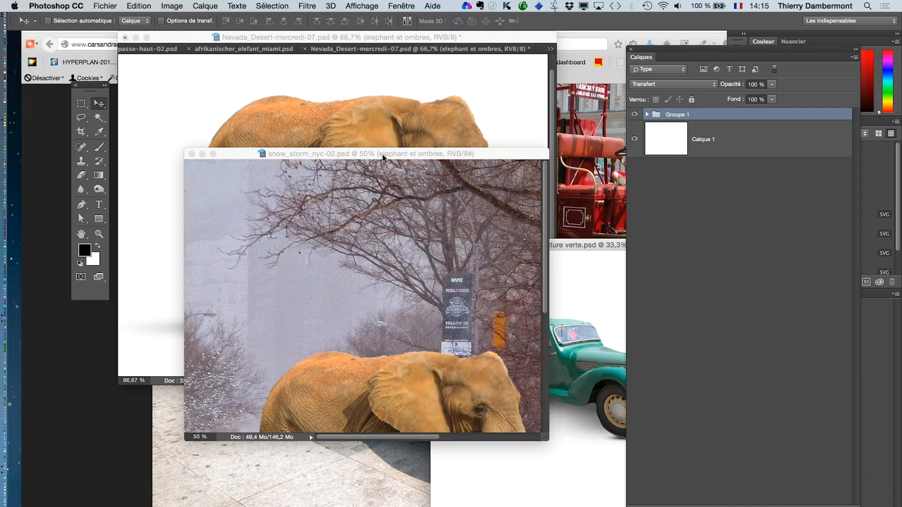
{"action": "left_click", "coordinate": [398, 313], "text": "alt+super"}
{"action": "left_click", "coordinate": [397, 322], "text": "alt+super"}
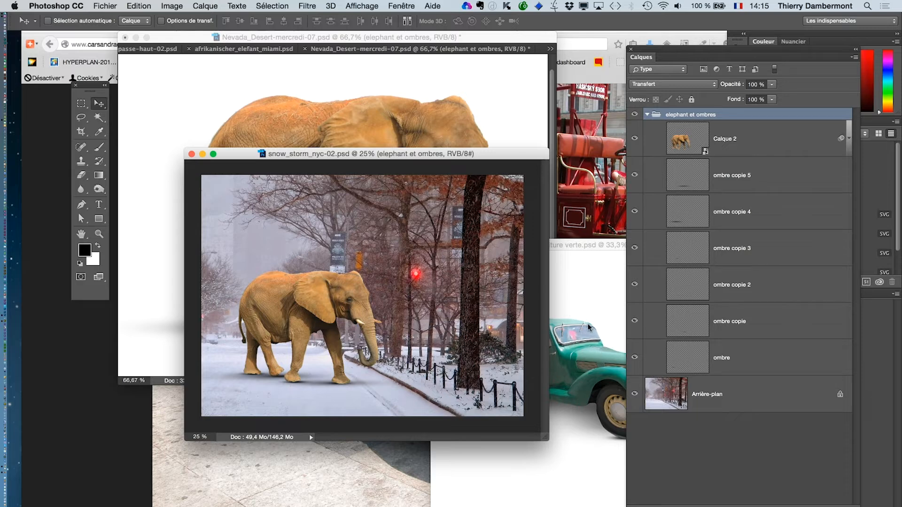
Collapse the elephant et ombres group and copy Groupe 1 from voiture verte.psd into snow_storm_nyc-02.psd, above the elephant group
{"action": "left_click", "coordinate": [580, 248]}
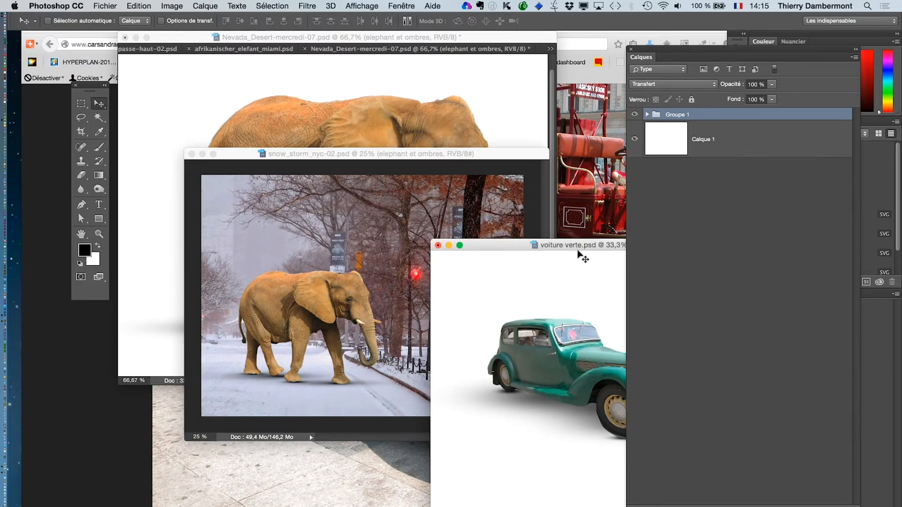
{"action": "left_click_drag", "start_coordinate": [436, 159], "coordinate": [384, 173]}
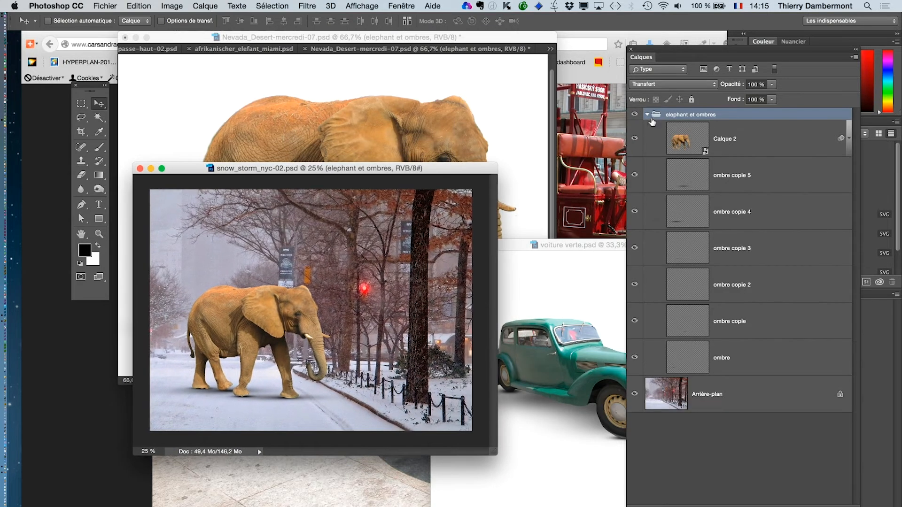
{"action": "left_click", "coordinate": [646, 114]}
{"action": "left_click", "coordinate": [590, 243]}
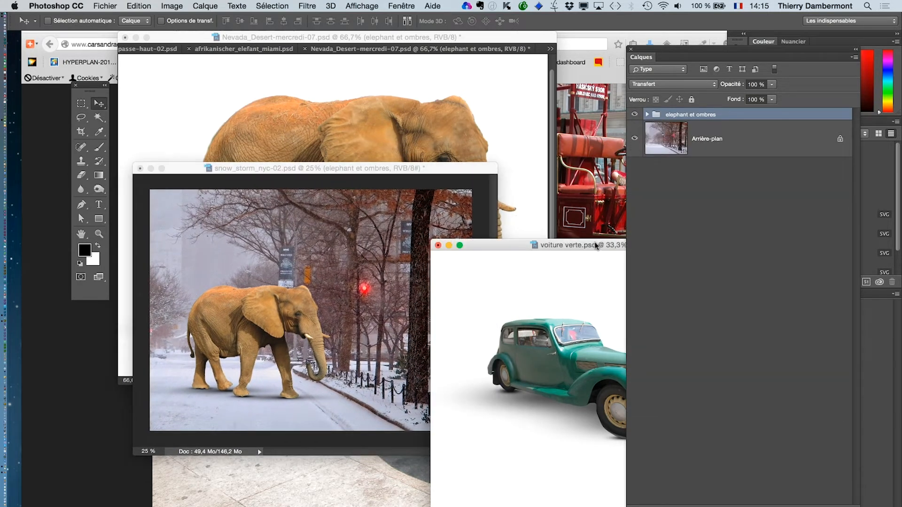
{"action": "left_click_drag", "start_coordinate": [656, 118], "coordinate": [353, 340]}
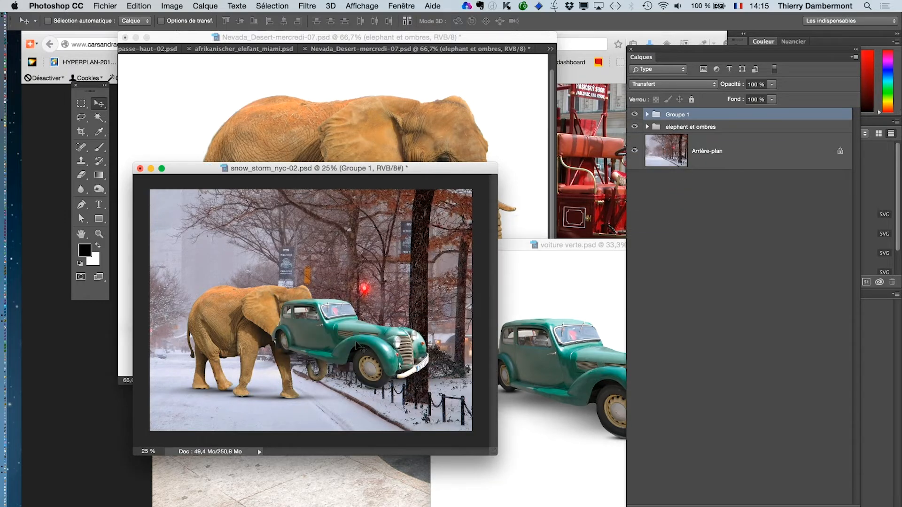
Move the car group down onto the snowy road, hide the elephant et ombres group, and view the document full screen
{"action": "left_click_drag", "start_coordinate": [349, 378], "coordinate": [283, 384]}
{"action": "left_click", "coordinate": [635, 127]}
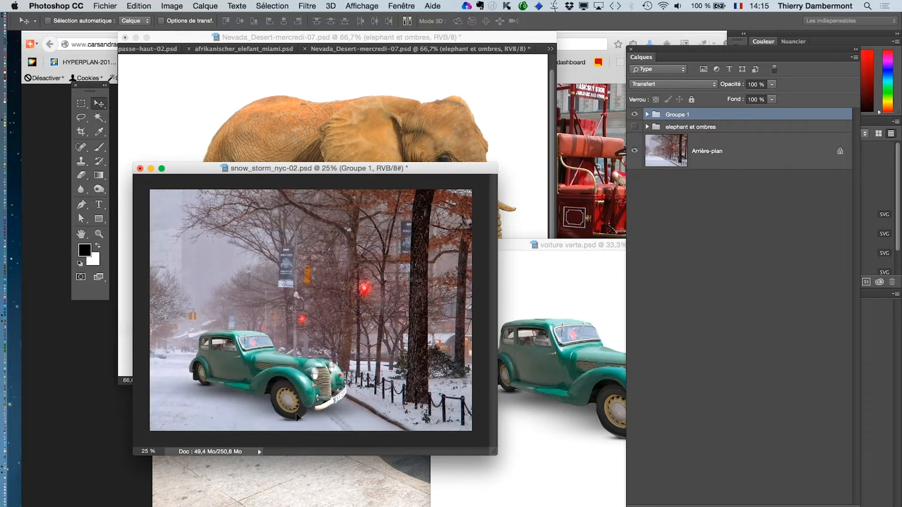
{"action": "key", "text": "f"}
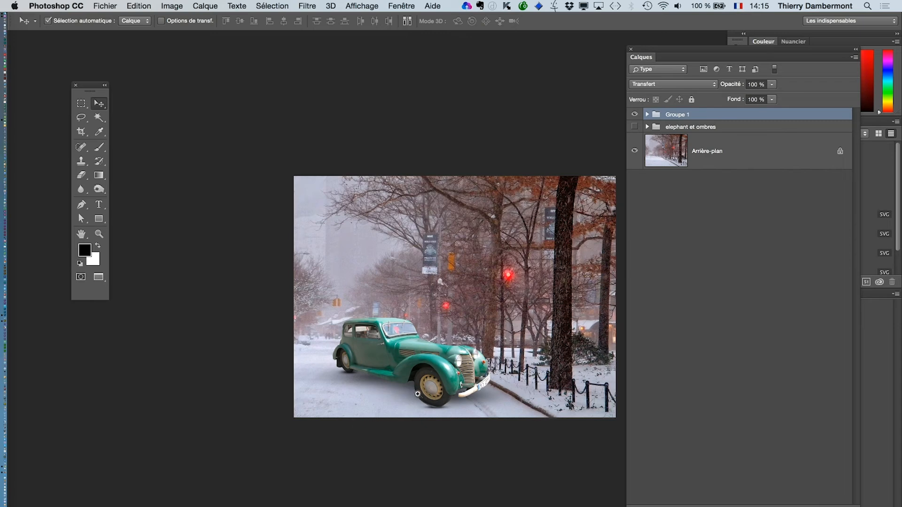
Examine the wheel shadows up close by toggling Calque 2 and Calque 2 copie in Groupe 1 off and on
{"action": "left_click", "coordinate": [447, 405], "text": "super"}
{"action": "left_click", "coordinate": [461, 421], "text": "super"}
{"action": "left_click", "coordinate": [460, 422], "text": "super"}
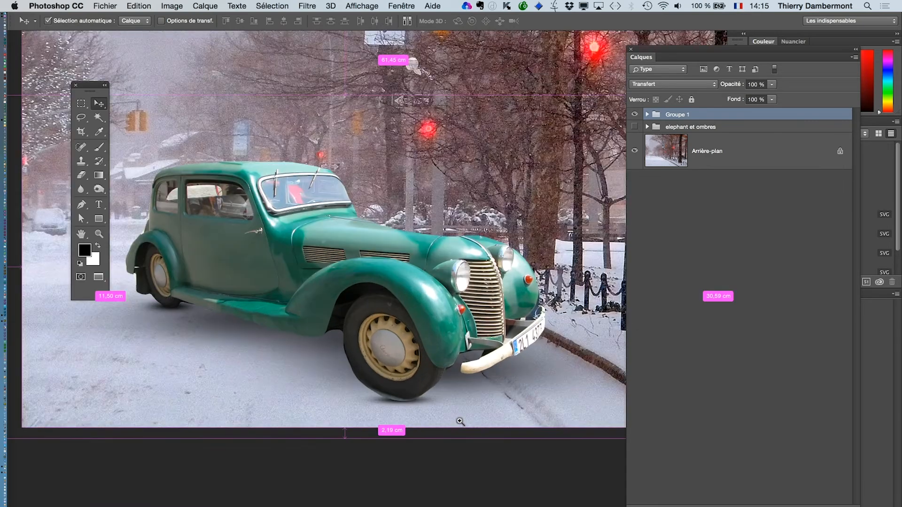
{"action": "left_click", "coordinate": [450, 407], "text": "super"}
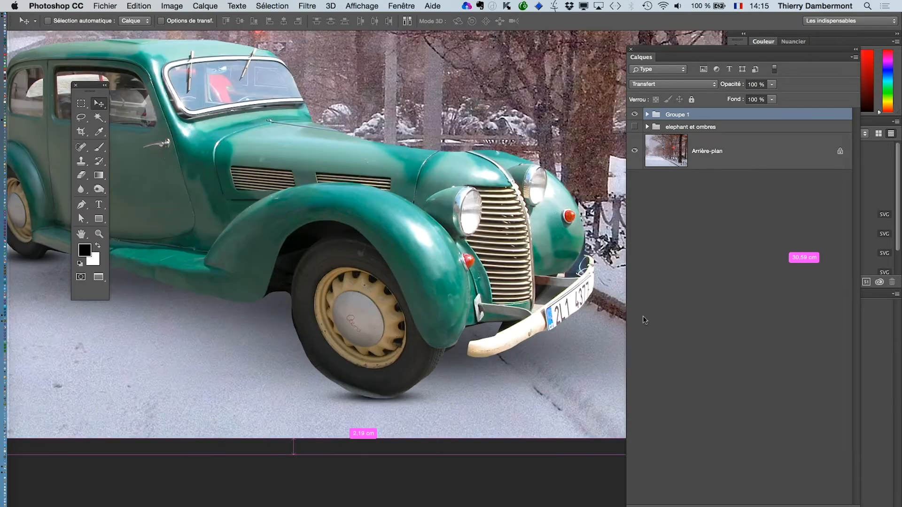
{"action": "left_click", "coordinate": [647, 114]}
{"action": "left_click", "coordinate": [687, 322]}
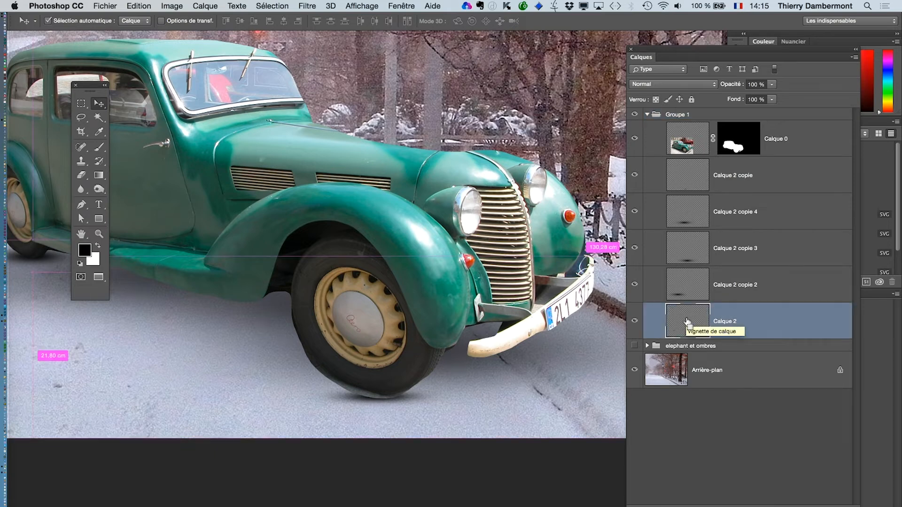
{"action": "left_click", "coordinate": [634, 322]}
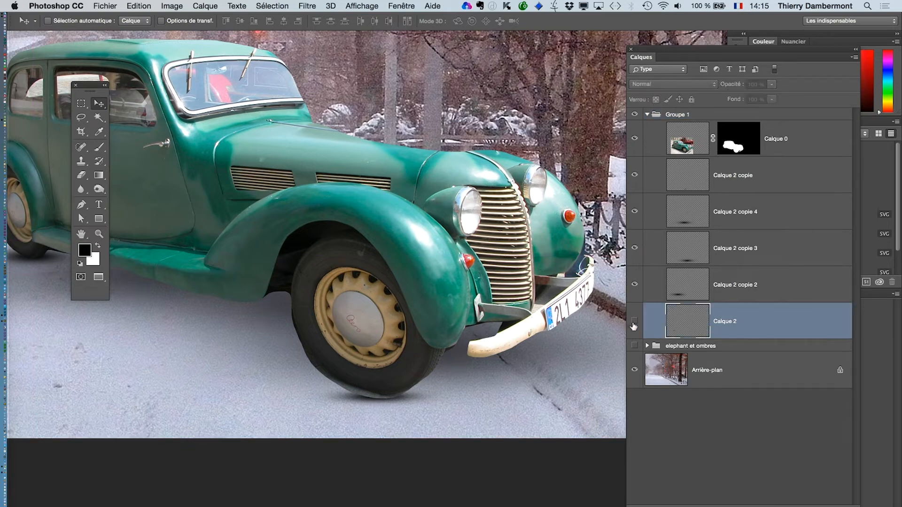
{"action": "left_click", "coordinate": [634, 322]}
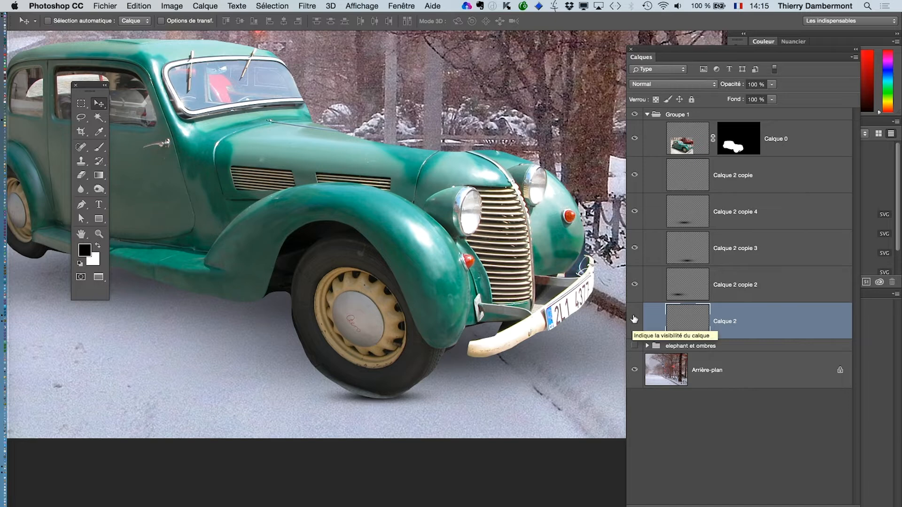
{"action": "left_click", "coordinate": [635, 176]}
{"action": "left_click", "coordinate": [634, 176]}
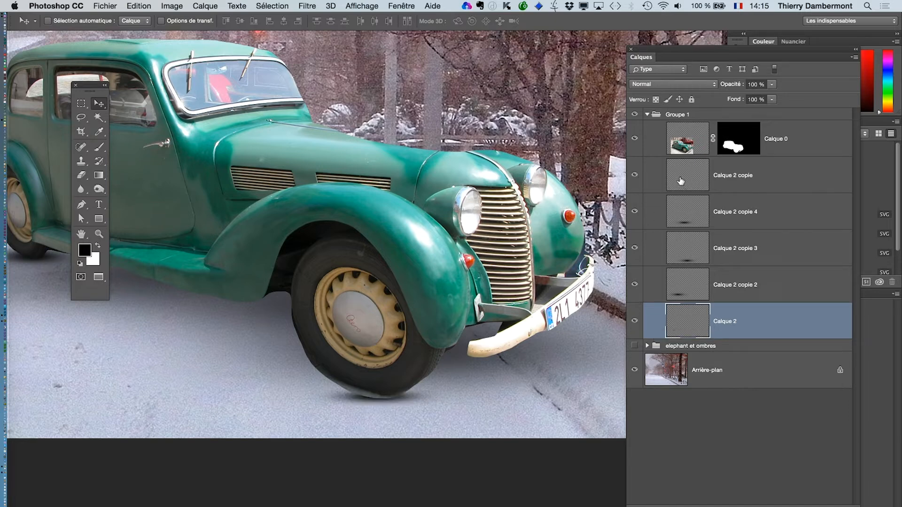
Enlarge the front-wheel shadow on Calque 2 copie to about 124% width and 155% height
{"action": "left_click", "coordinate": [686, 191]}
{"action": "key", "text": "super+t"}
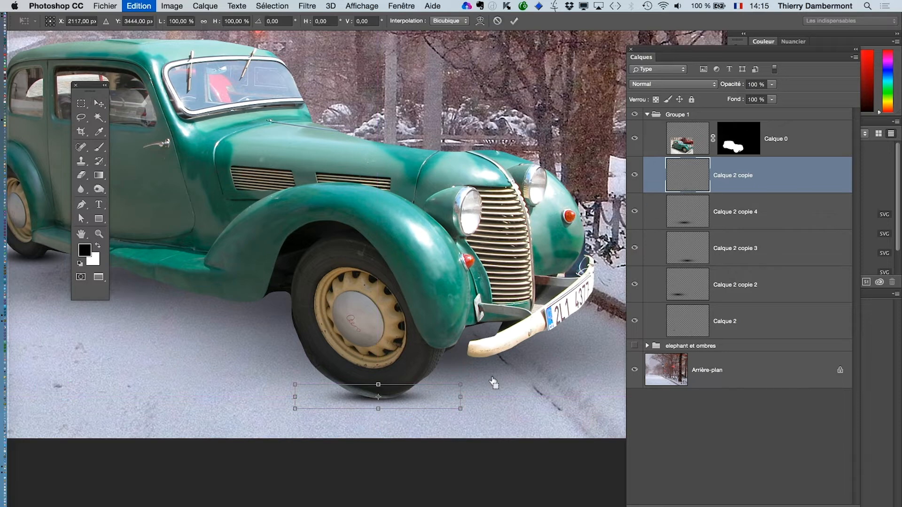
{"action": "left_click_drag", "start_coordinate": [379, 410], "coordinate": [405, 403]}
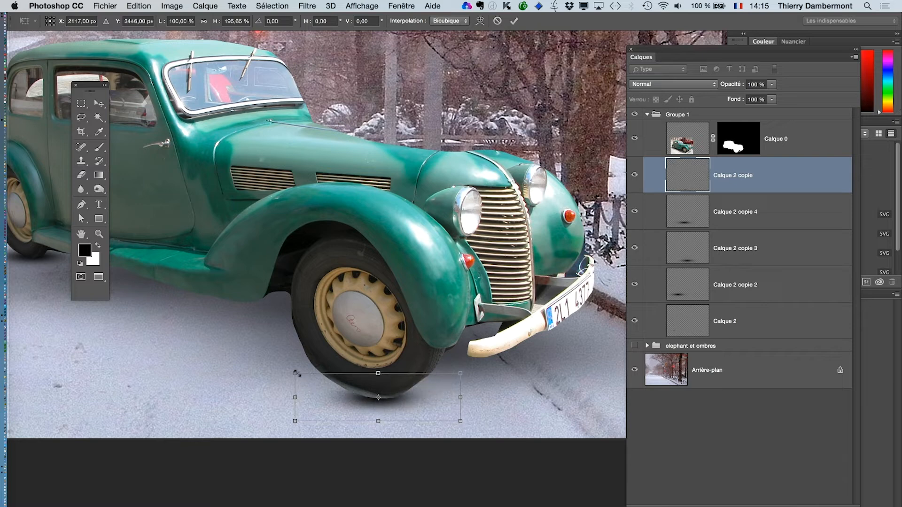
{"action": "left_click_drag", "start_coordinate": [297, 375], "coordinate": [277, 371]}
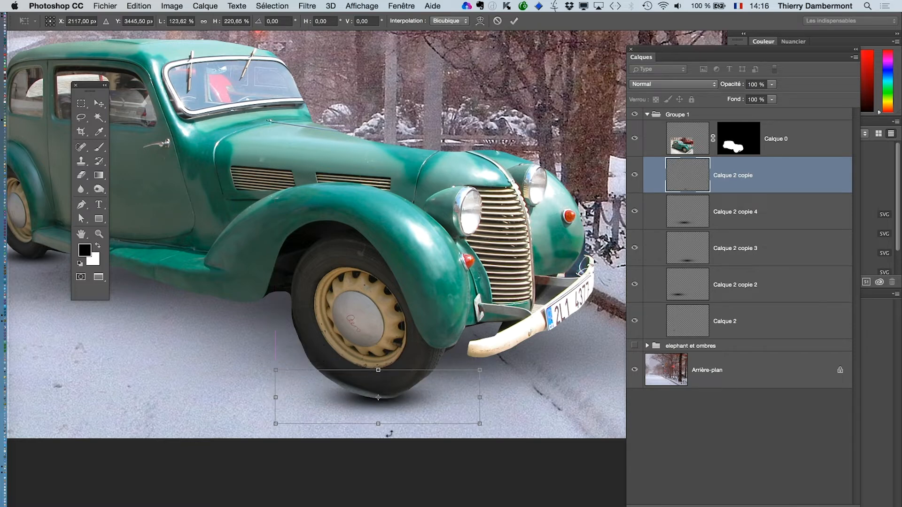
{"action": "left_click_drag", "start_coordinate": [379, 425], "coordinate": [409, 403]}
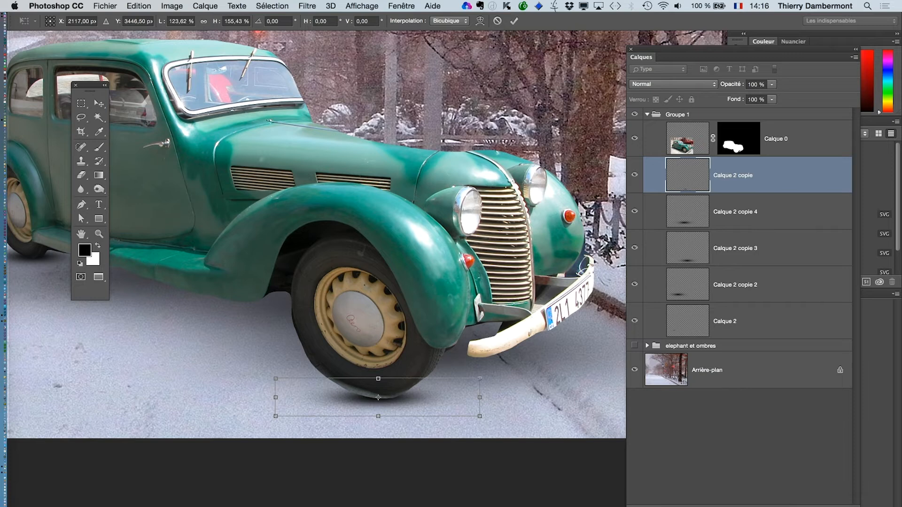
{"action": "left_click", "coordinate": [515, 24]}
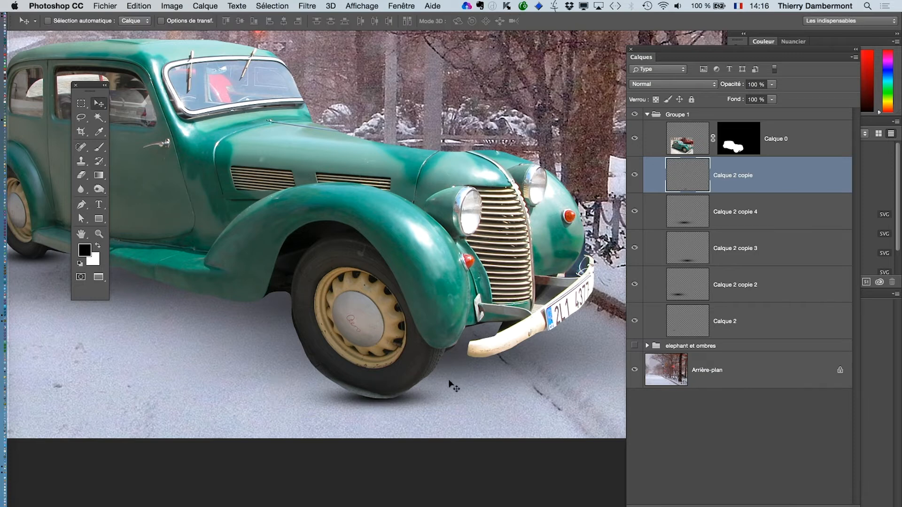
Shrink the rear-wheel shadow on Calque 2 to about 73% width and 59% height
{"action": "left_click_drag", "start_coordinate": [317, 340], "coordinate": [451, 316]}
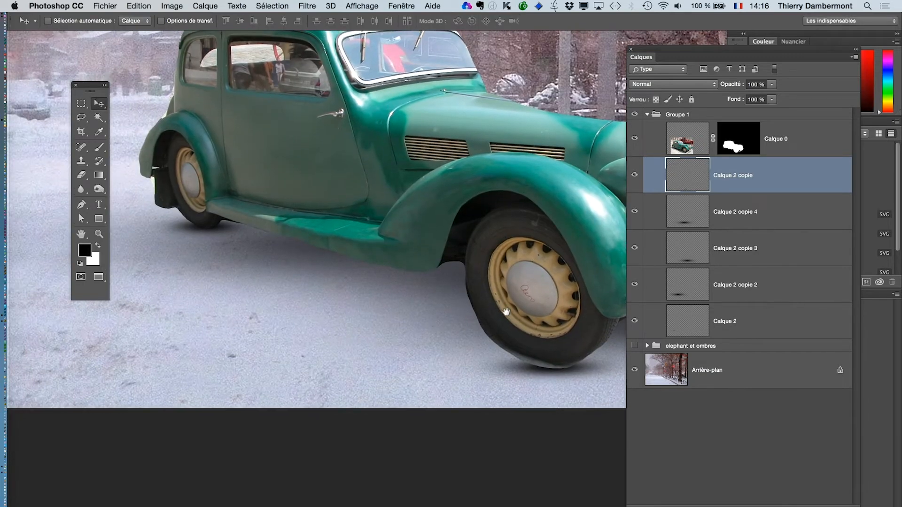
{"action": "left_click", "coordinate": [679, 335]}
{"action": "key", "text": "super+t"}
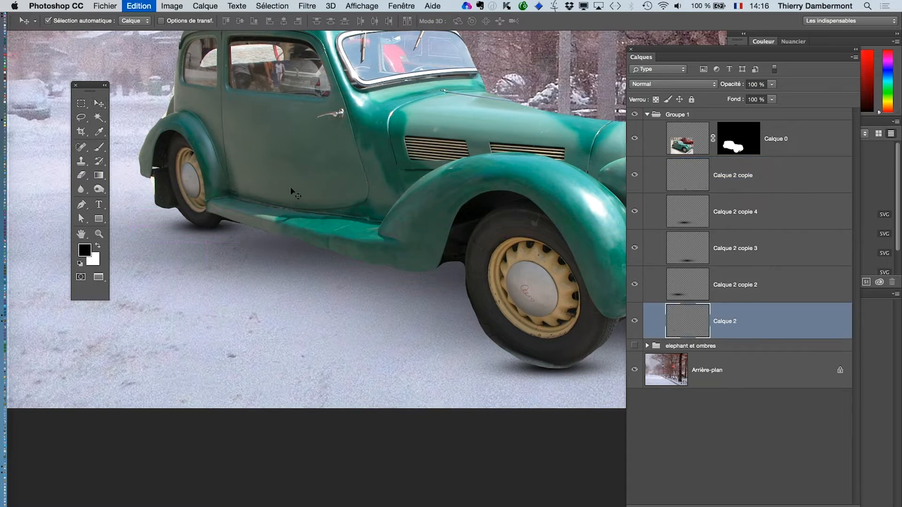
{"action": "left_click_drag", "start_coordinate": [135, 211], "coordinate": [197, 232]}
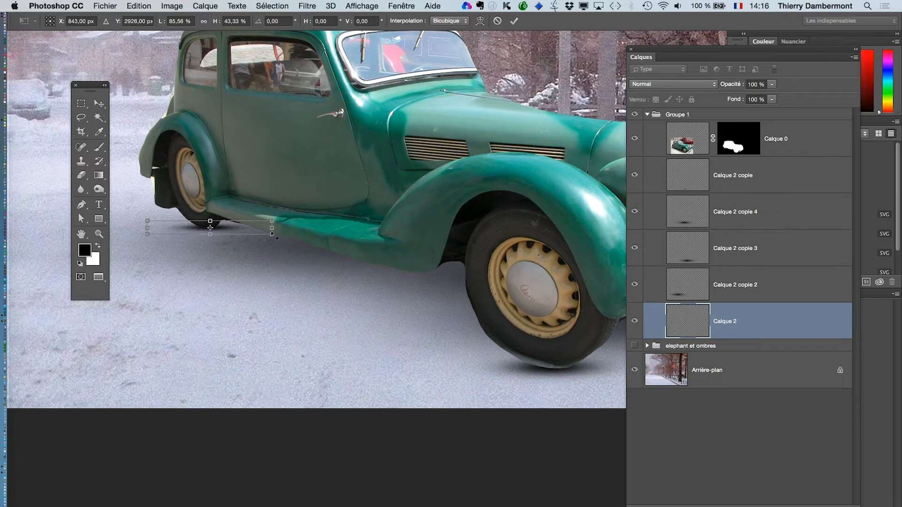
{"action": "left_click_drag", "start_coordinate": [273, 235], "coordinate": [230, 234]}
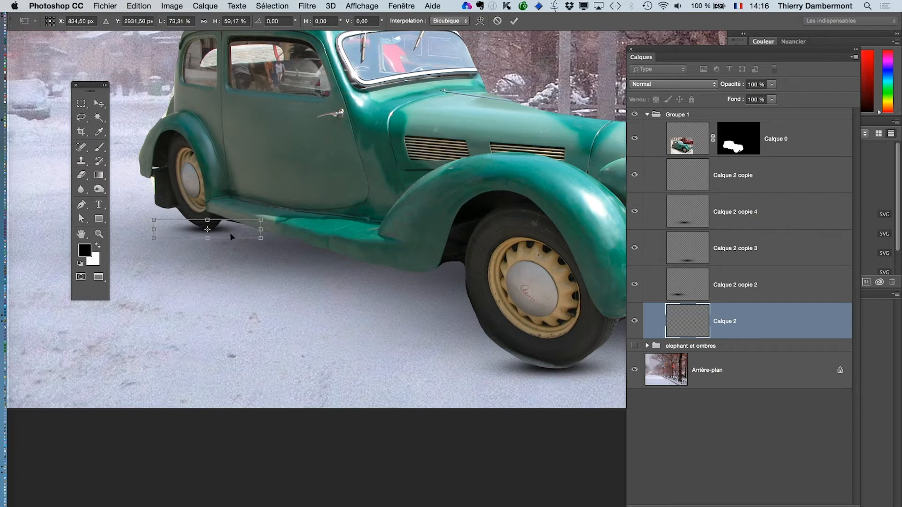
{"action": "left_click", "coordinate": [514, 21]}
Move the collapsed Groupe 1 about 9.8 cm left and 5 cm up on the road, and review the composite with panels hidden
{"action": "left_click", "coordinate": [466, 324], "text": "alt+super"}
{"action": "left_click", "coordinate": [466, 324], "text": "alt+super"}
{"action": "left_click", "coordinate": [497, 325], "text": "alt+super"}
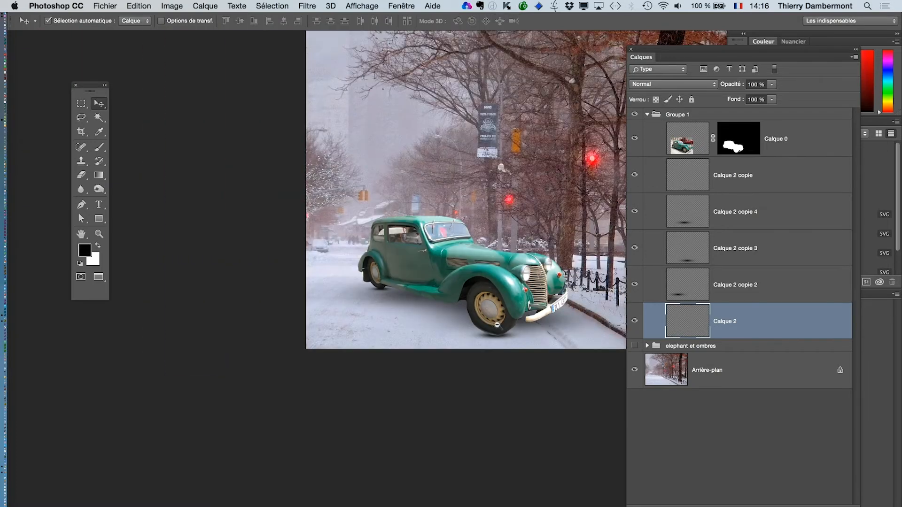
{"action": "left_click", "coordinate": [647, 115]}
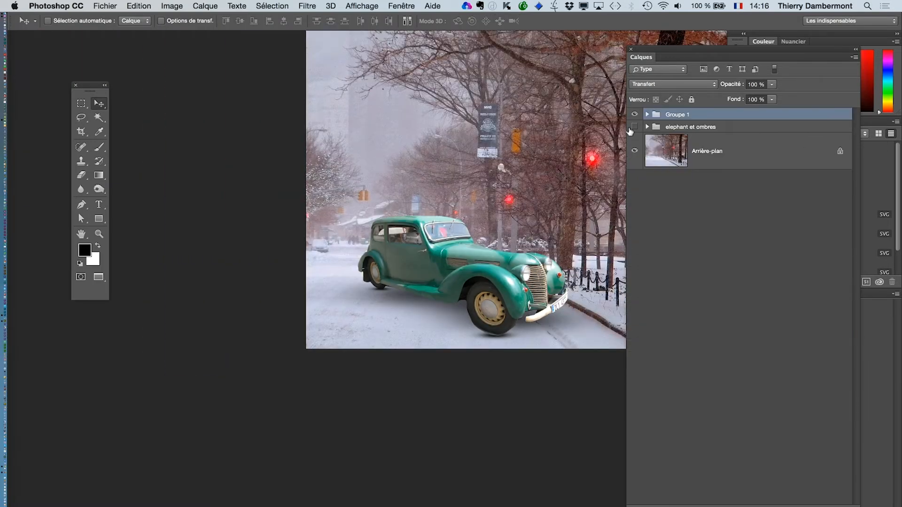
{"action": "left_click_drag", "start_coordinate": [457, 273], "coordinate": [342, 244]}
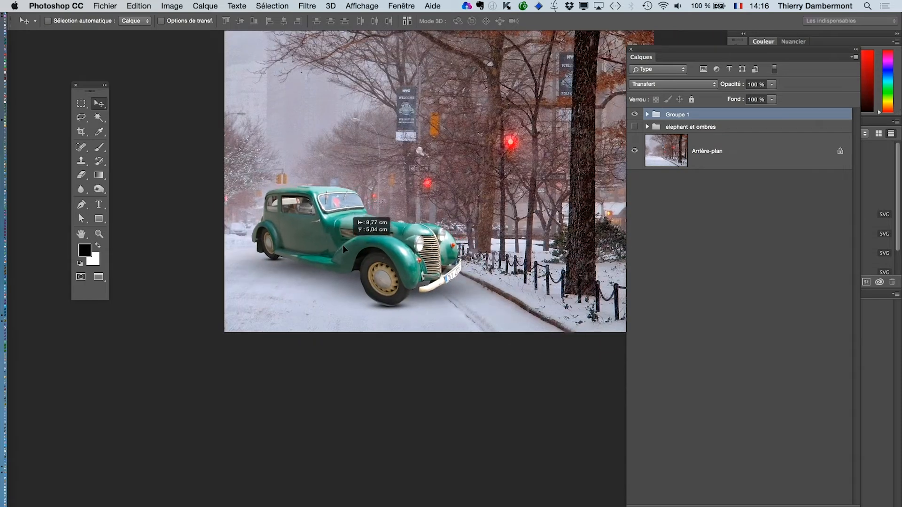
{"action": "left_click", "coordinate": [386, 295], "text": "super"}
{"action": "key", "text": "Tab"}
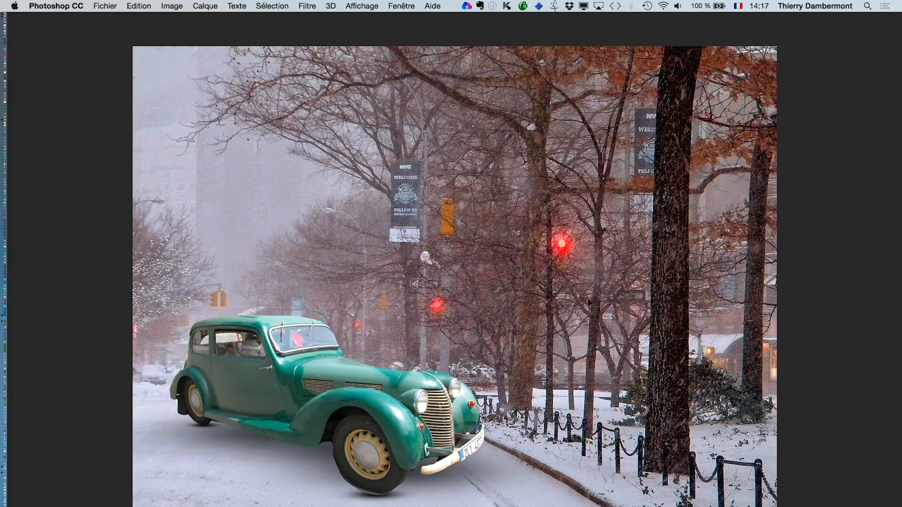
{"action": "left_click", "coordinate": [638, 279], "text": "alt"}
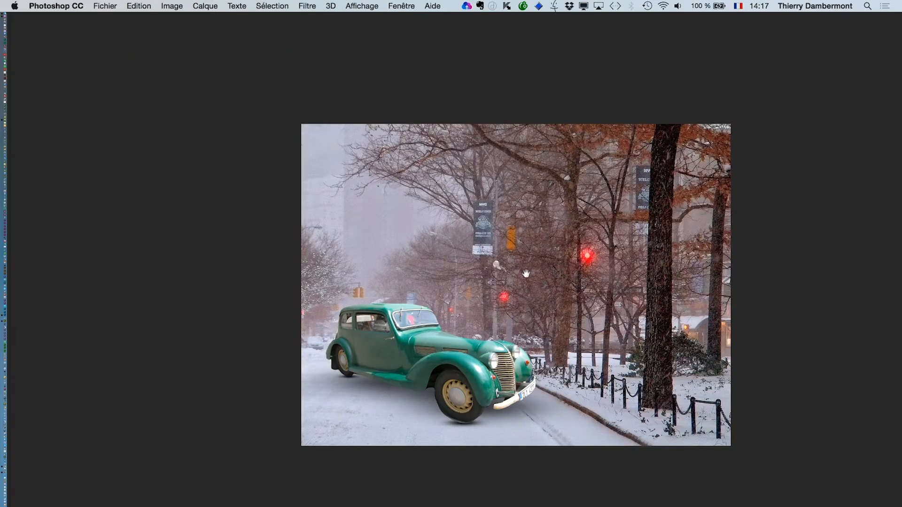
{"action": "left_click_drag", "start_coordinate": [526, 273], "coordinate": [343, 238]}
{"action": "key", "text": "Tab"}
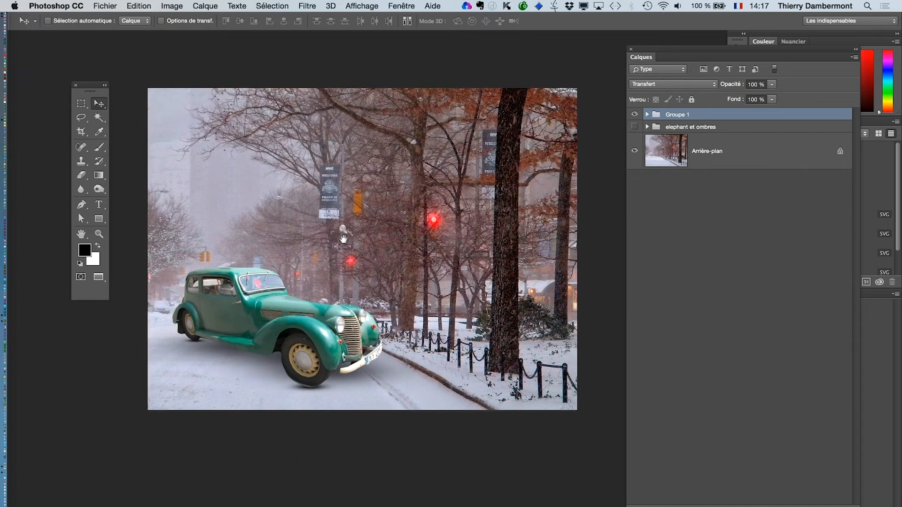
Extend the canvas below the photo with the Crop tool by roughly two thirds of the photo's height
{"action": "left_click", "coordinate": [391, 321], "text": "alt"}
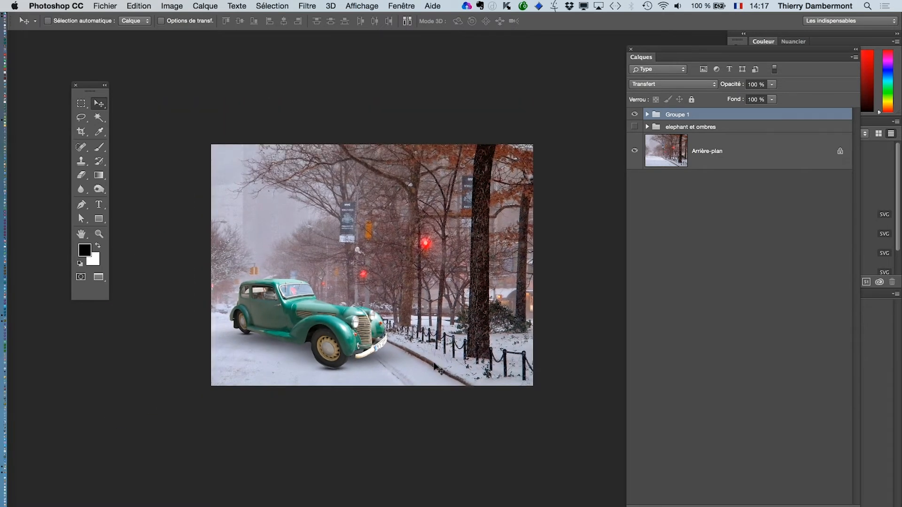
{"action": "left_click", "coordinate": [81, 132]}
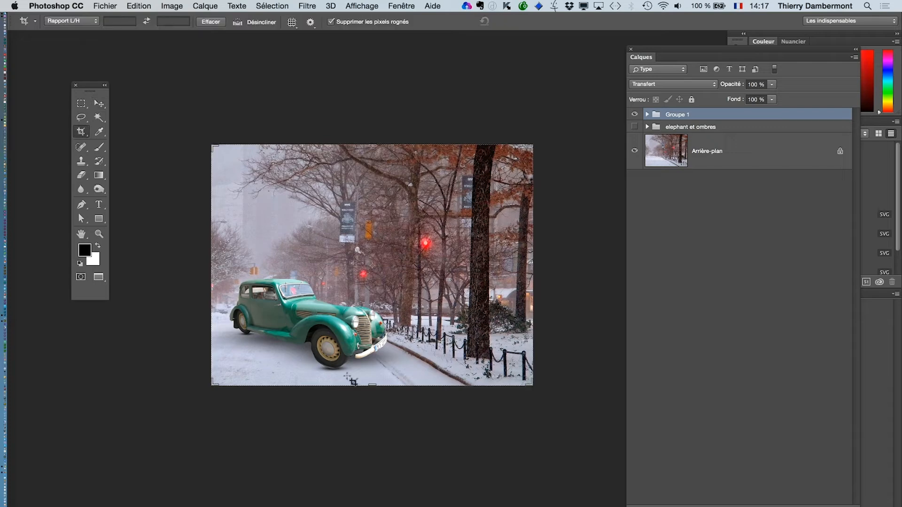
{"action": "left_click_drag", "start_coordinate": [372, 385], "coordinate": [373, 465]}
{"action": "left_click", "coordinate": [520, 24]}
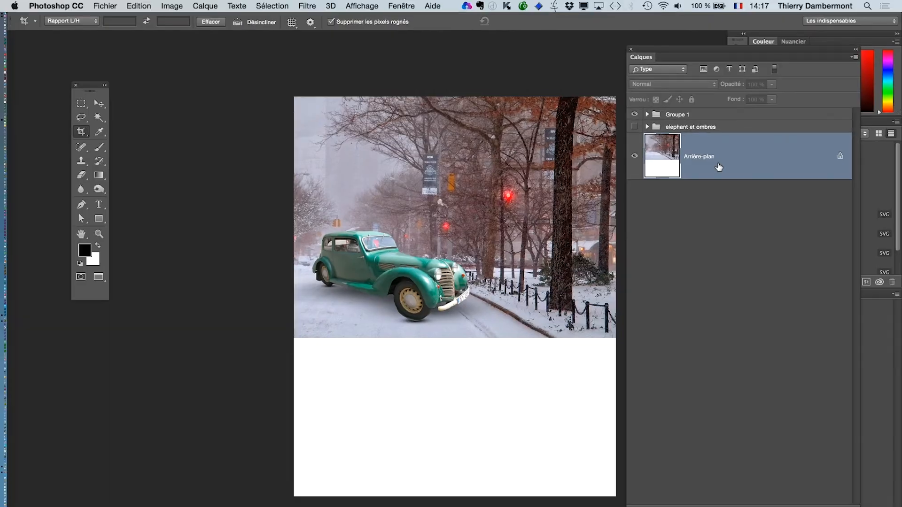
Select the lower third of the street photo on Arrière-plan, stretch it downward to 171.54% height, and deselect
{"action": "left_click", "coordinate": [82, 103]}
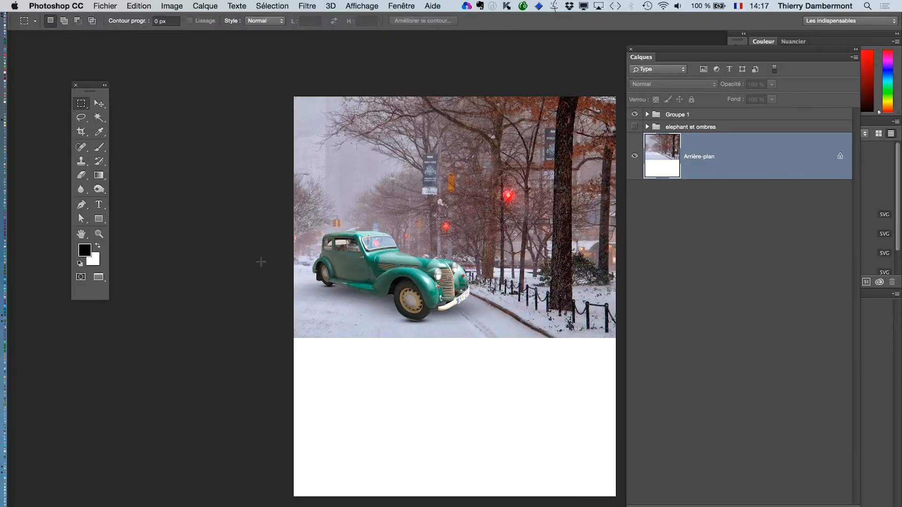
{"action": "left_click_drag", "start_coordinate": [284, 259], "coordinate": [804, 337]}
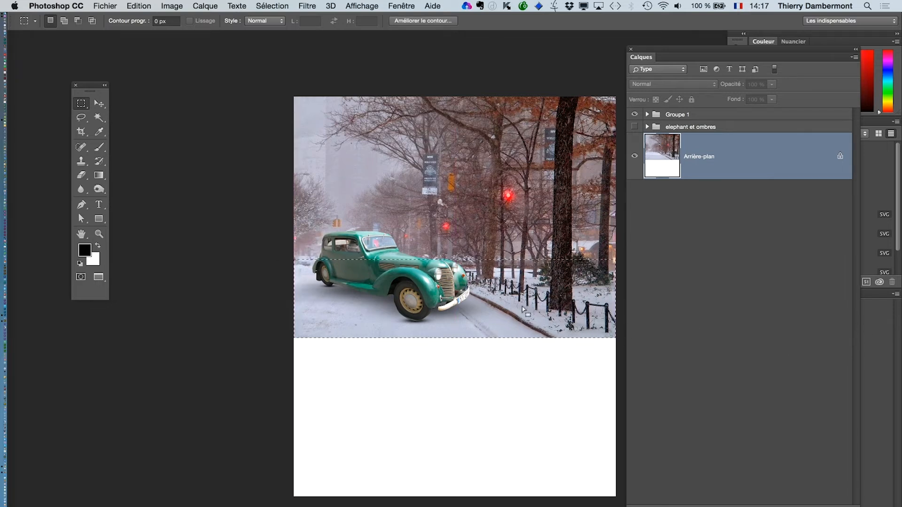
{"action": "key", "text": "super+t"}
{"action": "left_click_drag", "start_coordinate": [455, 338], "coordinate": [457, 394]}
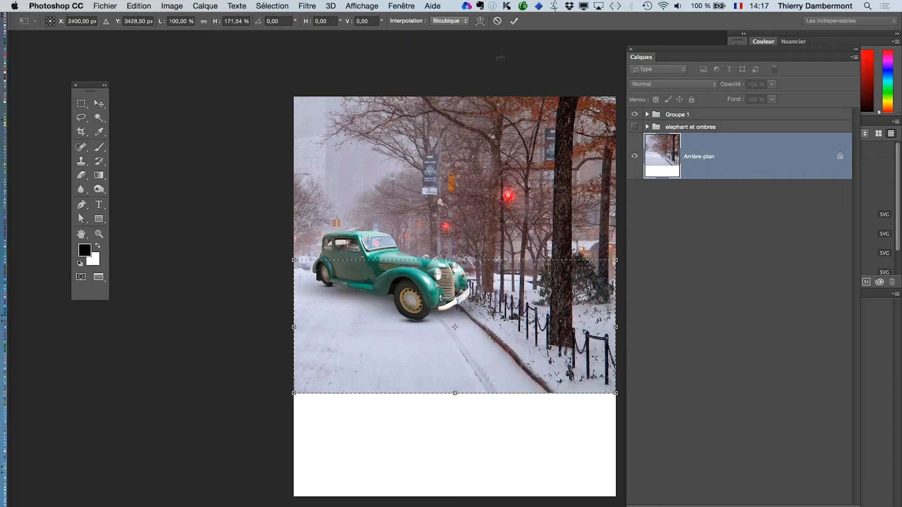
{"action": "left_click", "coordinate": [515, 22]}
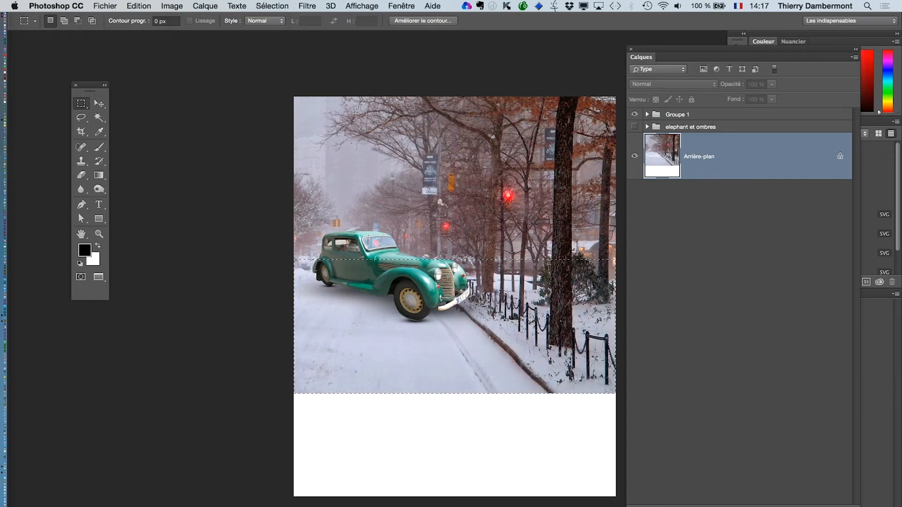
{"action": "key", "text": "super+d"}
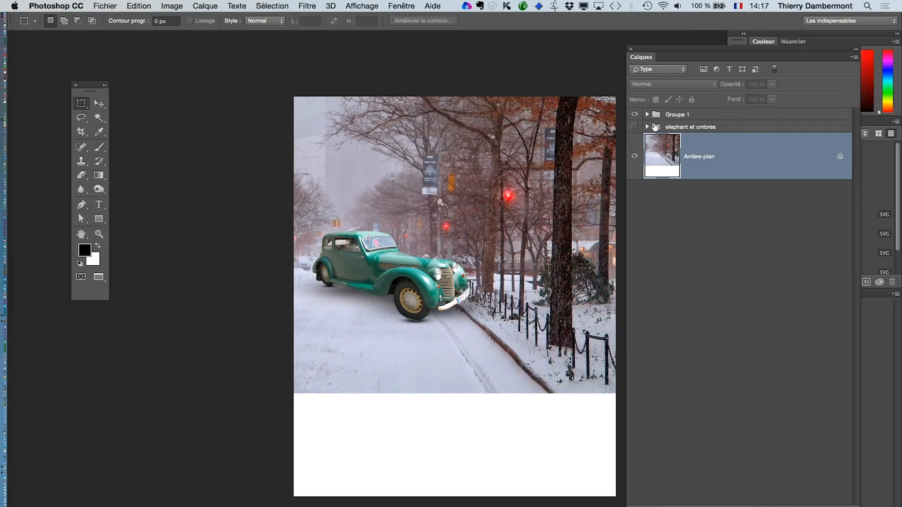
Move Groupe 1 with the car down the road and enlarge it proportionally to about 112.75%
{"action": "left_click", "coordinate": [664, 118]}
{"action": "key", "text": "v"}
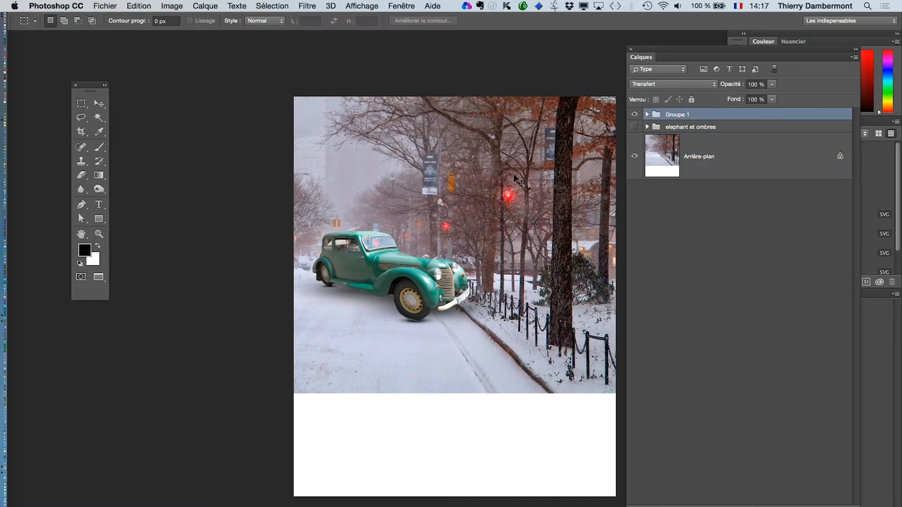
{"action": "left_click_drag", "start_coordinate": [410, 296], "coordinate": [429, 342]}
{"action": "key", "text": "super+t"}
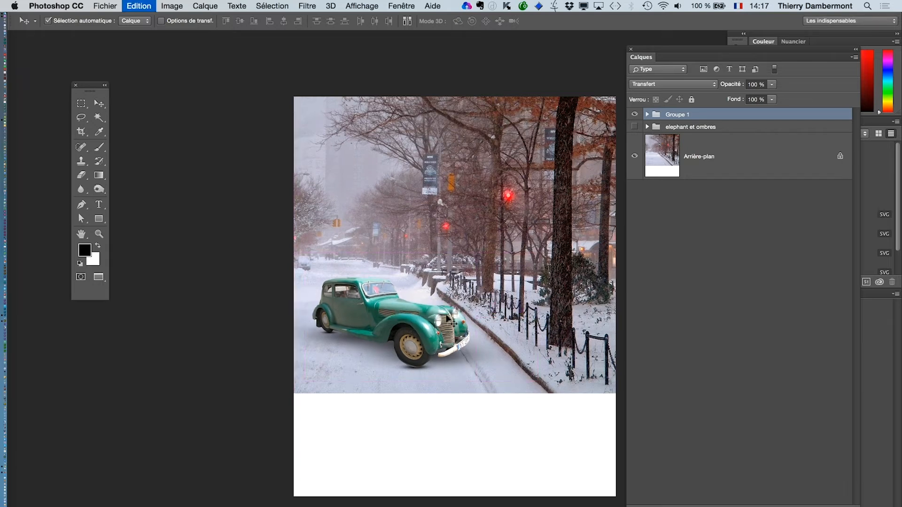
{"action": "left_click_drag", "start_coordinate": [537, 253], "coordinate": [568, 237]}
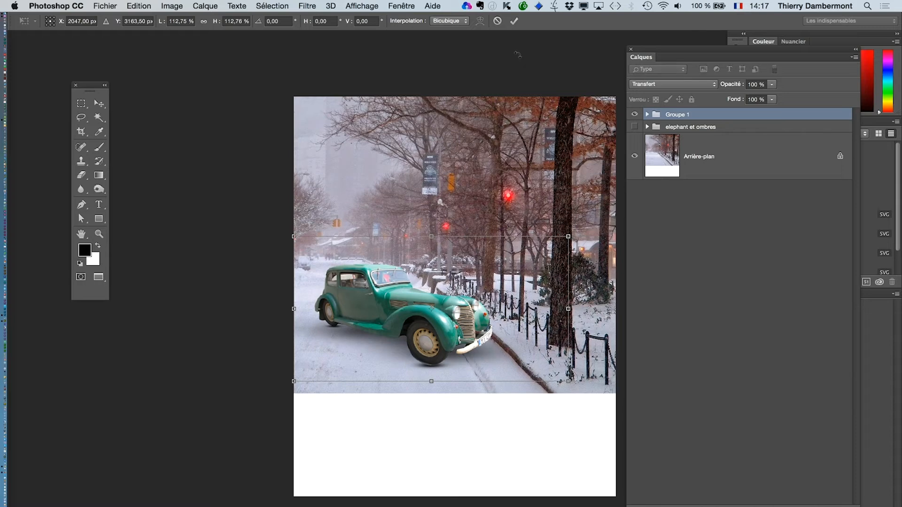
{"action": "left_click", "coordinate": [514, 21]}
{"action": "scroll", "coordinate": [470, 366], "scroll_direction": "up", "scroll_amount": 2}
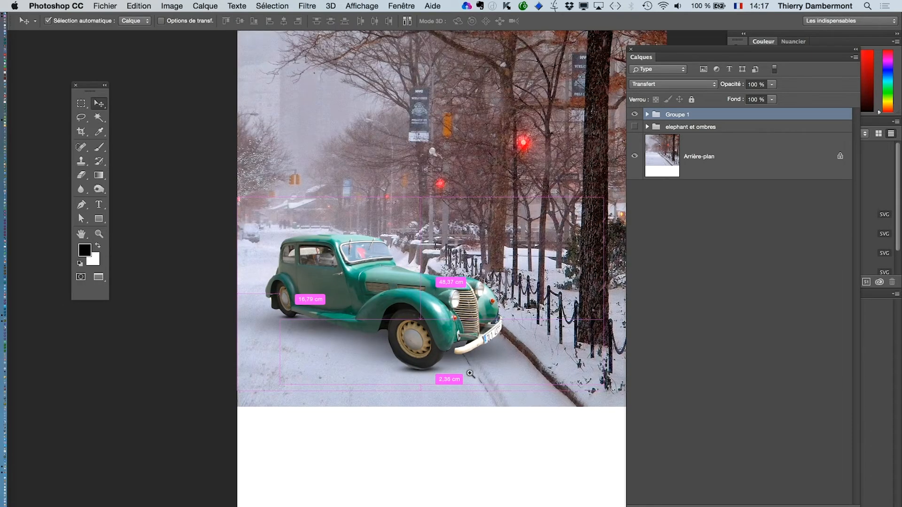
Review the composite with the panels hidden, then restore them and expand Groupe 1
{"action": "key", "text": "Tab"}
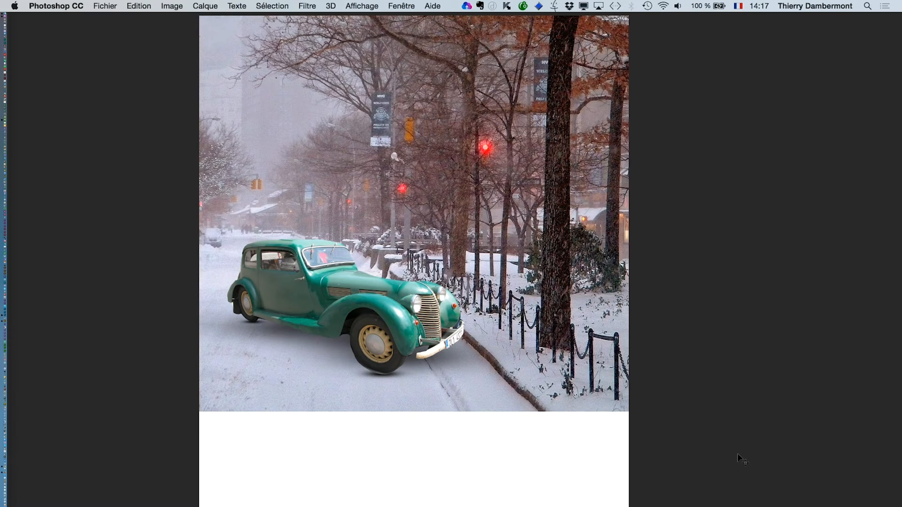
{"action": "key", "text": "Tab"}
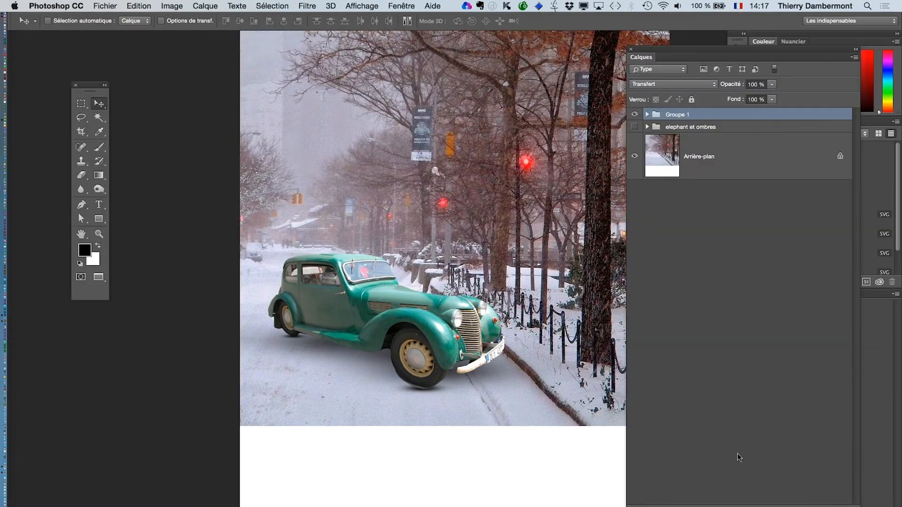
{"action": "left_click", "coordinate": [648, 115]}
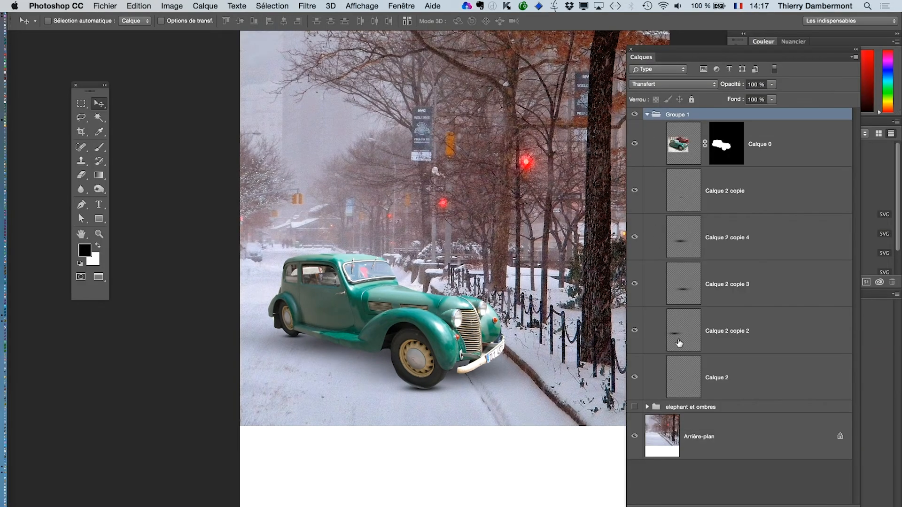
{"action": "left_click", "coordinate": [679, 369]}
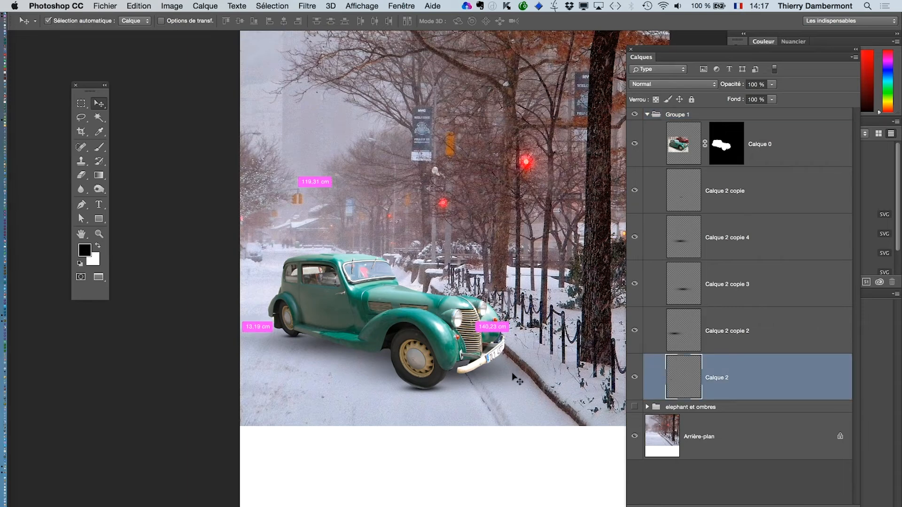
{"action": "key", "text": "super+t"}
{"action": "key", "text": "Escape"}
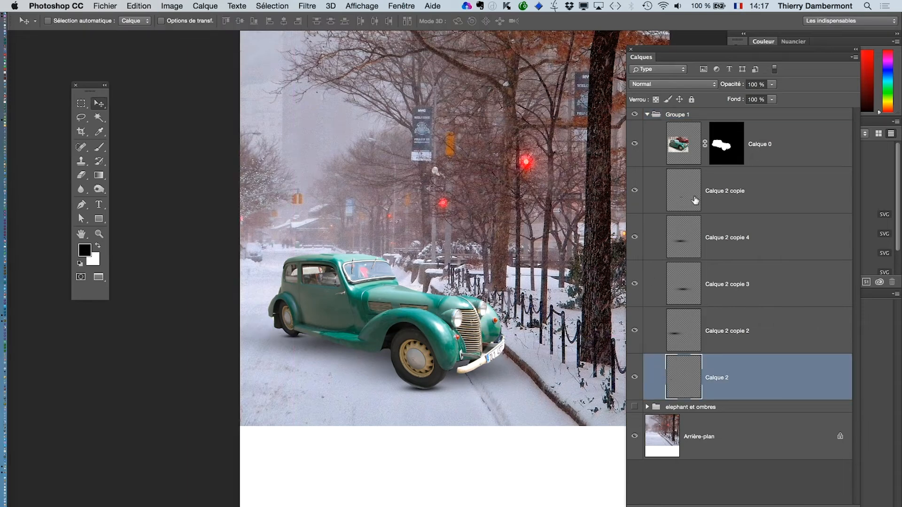
Enlarge the front-wheel shadow on Calque 2 copie to about 132% width and 151% height
{"action": "left_click", "coordinate": [693, 200]}
{"action": "key", "text": "super+t"}
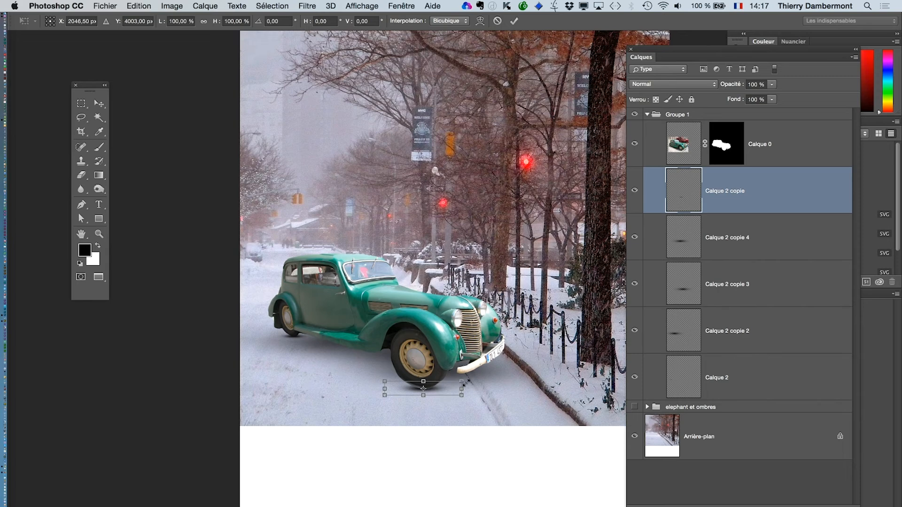
{"action": "left_click_drag", "start_coordinate": [465, 381], "coordinate": [448, 391]}
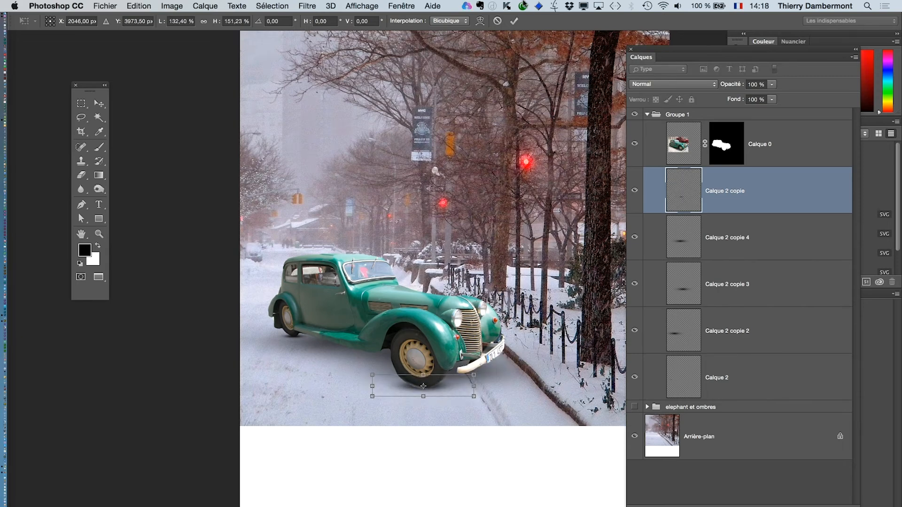
{"action": "left_click", "coordinate": [514, 20]}
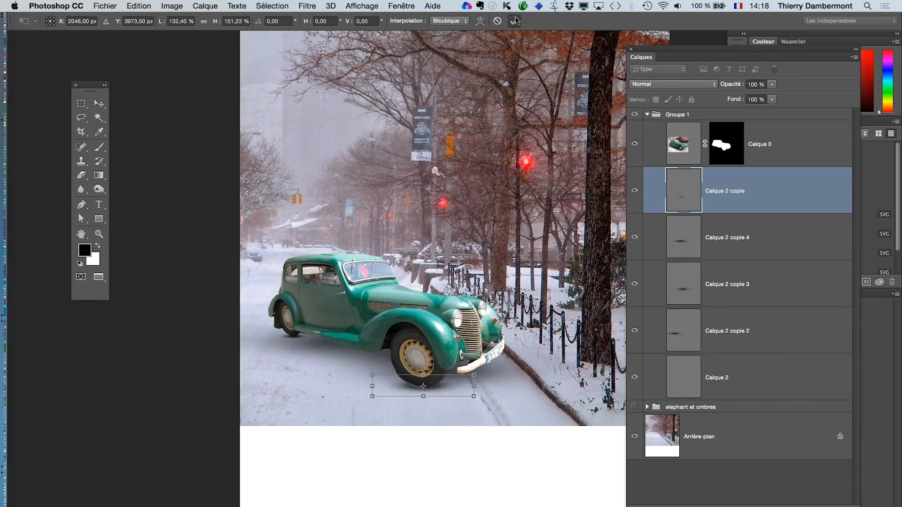
Add a Curves adjustment layer directly above the car layer Calque 0, keeping Normal mode and 100% opacity
{"action": "left_click", "coordinate": [683, 149]}
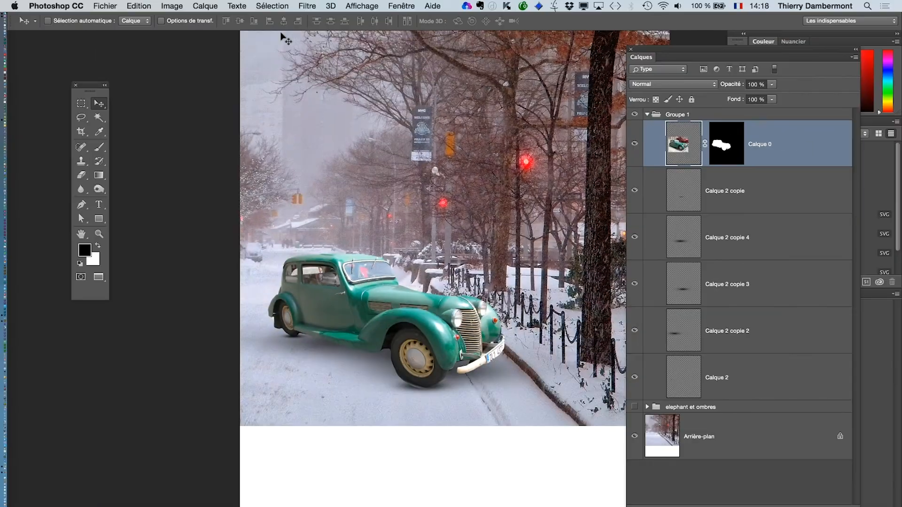
{"action": "left_click", "coordinate": [205, 5]}
{"action": "mouse_move", "coordinate": [249, 140]}
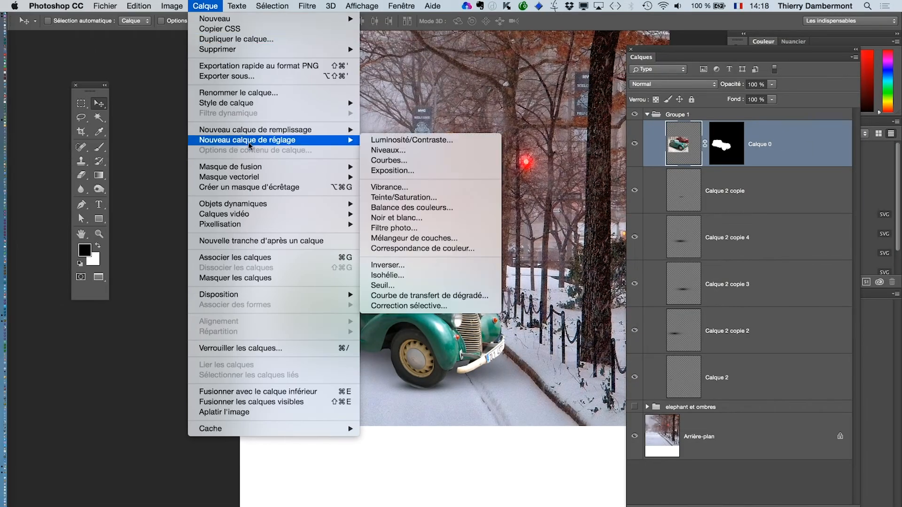
{"action": "left_click", "coordinate": [426, 161]}
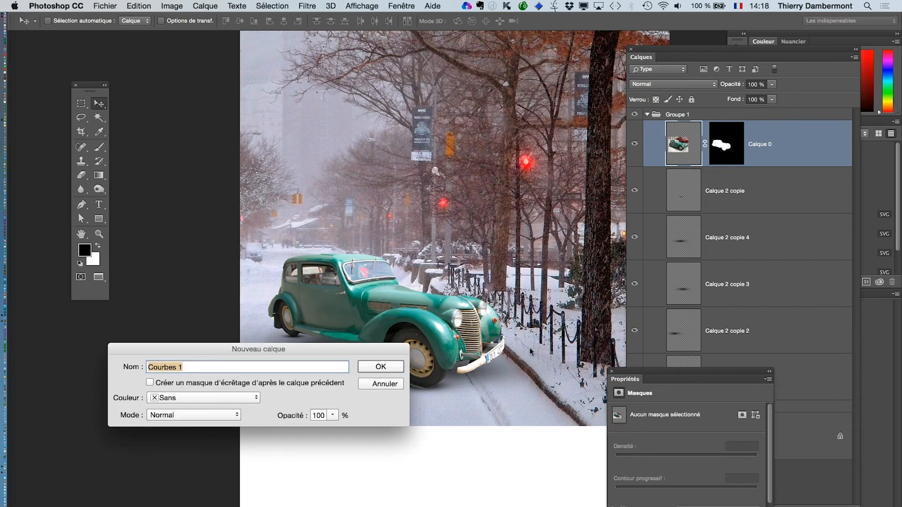
{"action": "left_click", "coordinate": [376, 369]}
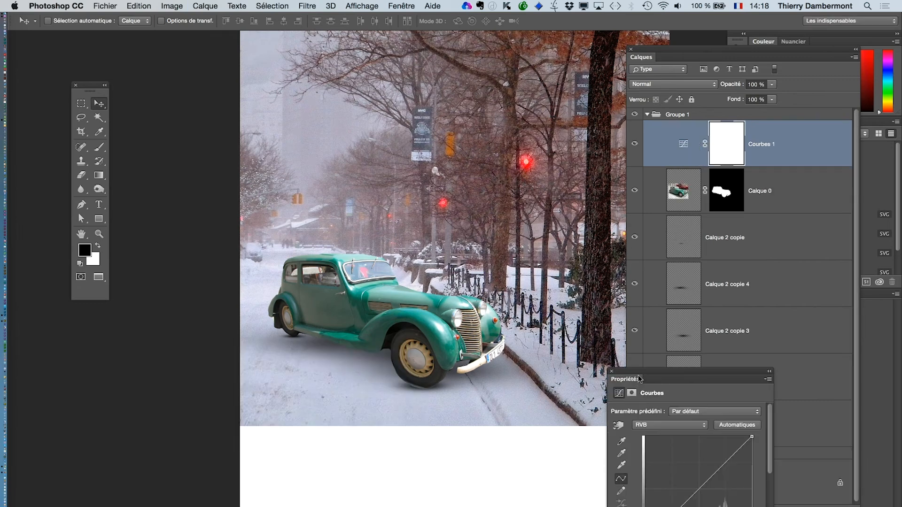
Add two points to the car's RGB curve and darken the highlights by mapping input 192 to output 173
{"action": "left_click_drag", "start_coordinate": [709, 280], "coordinate": [731, 377]}
{"action": "left_click", "coordinate": [628, 268]}
{"action": "left_click_drag", "start_coordinate": [680, 216], "coordinate": [680, 224]}
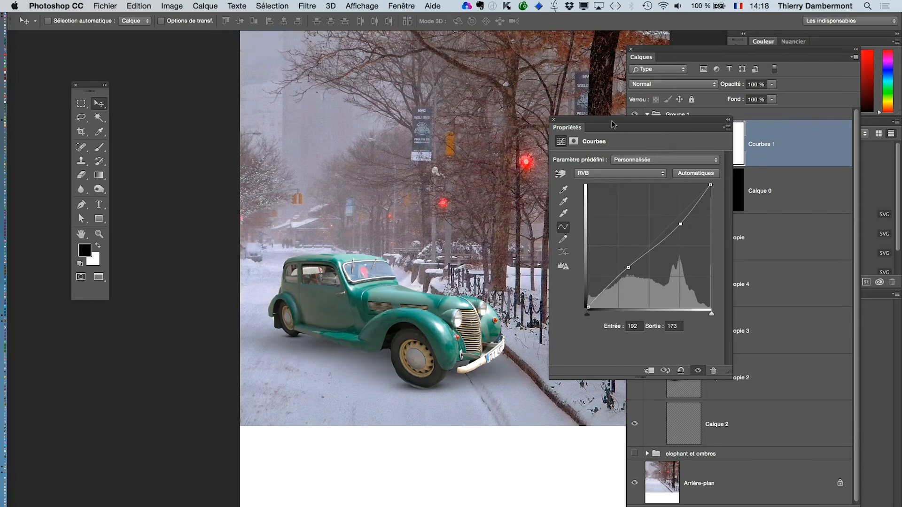
Clip the Curves adjustment to Calque 0 so that it affects only the car
{"action": "left_click_drag", "start_coordinate": [614, 124], "coordinate": [229, 382]}
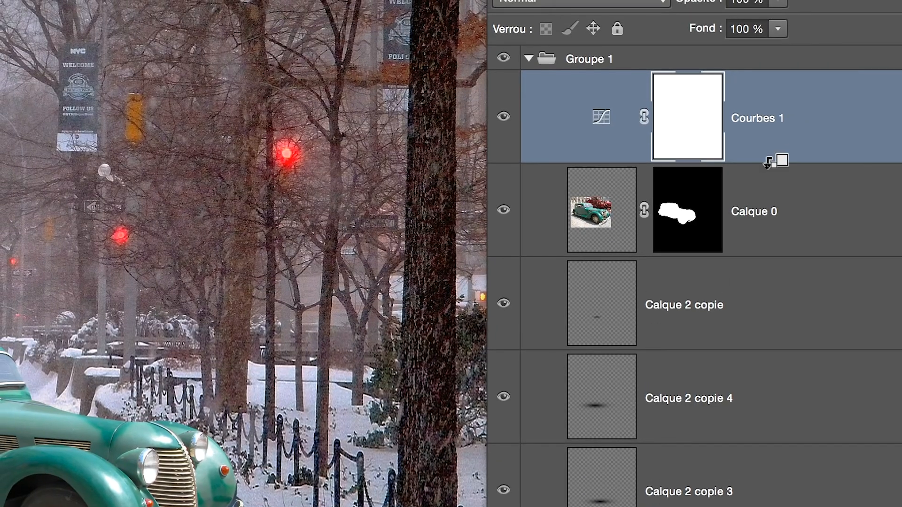
{"action": "left_click", "coordinate": [768, 162], "text": "alt"}
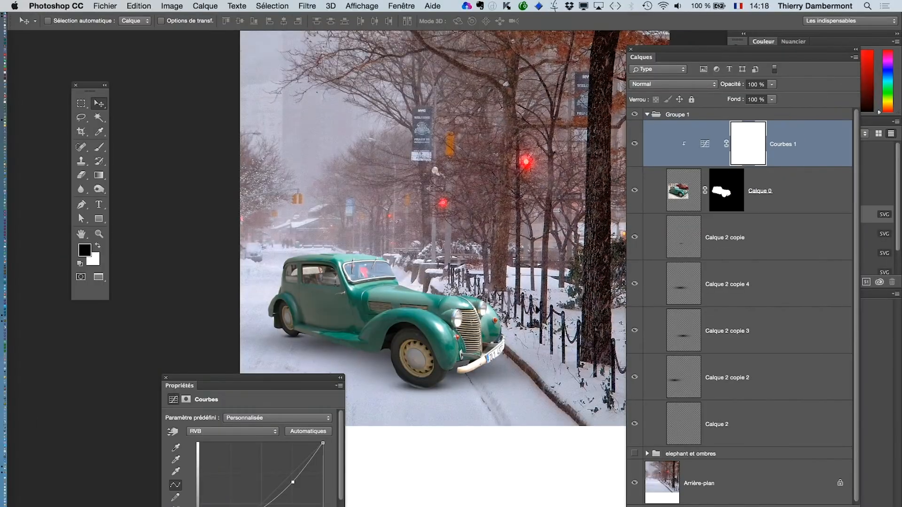
{"action": "left_click_drag", "start_coordinate": [210, 380], "coordinate": [563, 211]}
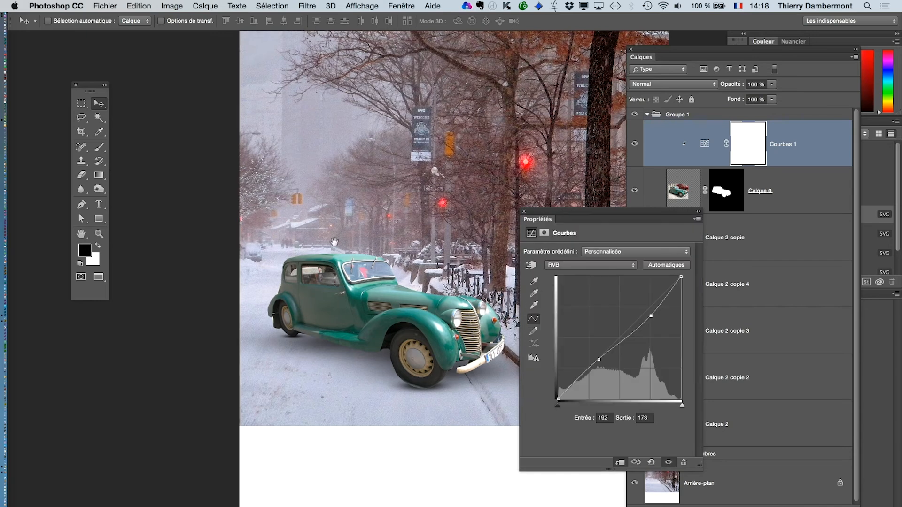
Soften the car's contrast in the RGB curve by raising its shadow point, lowering white output to 240 and lifting black output to 12
{"action": "left_click_drag", "start_coordinate": [385, 276], "coordinate": [333, 229]}
{"action": "mouse_move", "coordinate": [599, 360]}
{"action": "left_mouse_down"}
{"action": "mouse_move", "coordinate": [600, 348]}
{"action": "mouse_move", "coordinate": [597, 356]}
{"action": "left_mouse_up"}
{"action": "left_click", "coordinate": [653, 315]}
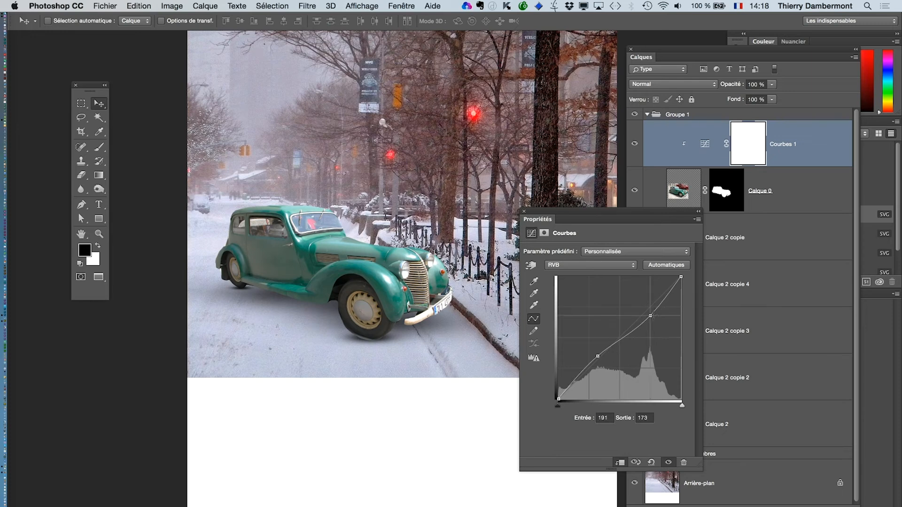
{"action": "left_click_drag", "start_coordinate": [680, 279], "coordinate": [689, 256]}
{"action": "scroll", "coordinate": [381, 282], "scroll_direction": "up", "scroll_amount": 2}
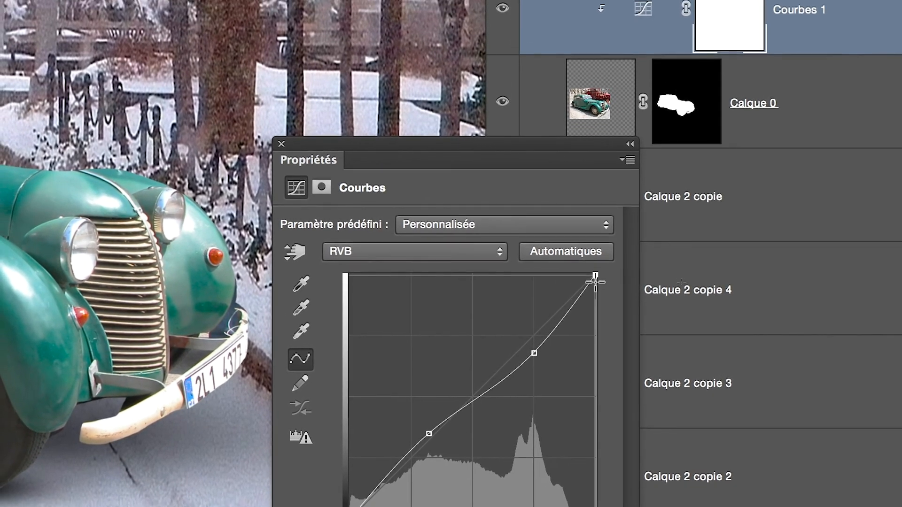
{"action": "left_click_drag", "start_coordinate": [595, 278], "coordinate": [595, 291]}
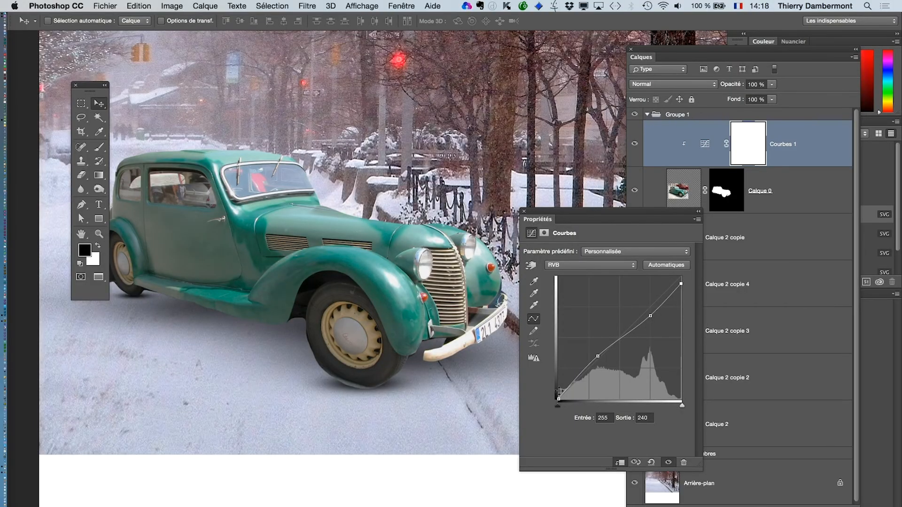
{"action": "left_click_drag", "start_coordinate": [558, 400], "coordinate": [558, 394]}
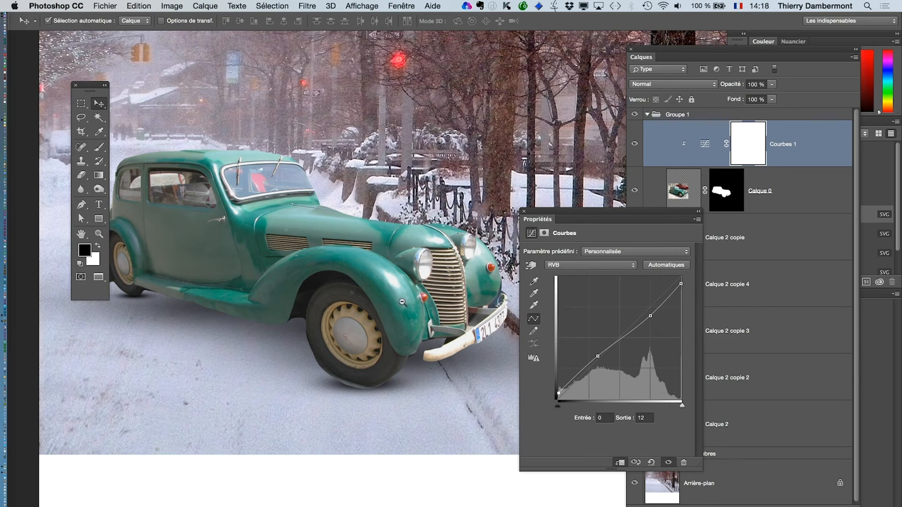
Compare the car with and without the Courbes 1 adjustment, leaving the adjustment enabled
{"action": "left_click", "coordinate": [402, 302], "text": "alt"}
{"action": "left_click_drag", "start_coordinate": [555, 217], "coordinate": [573, 338]}
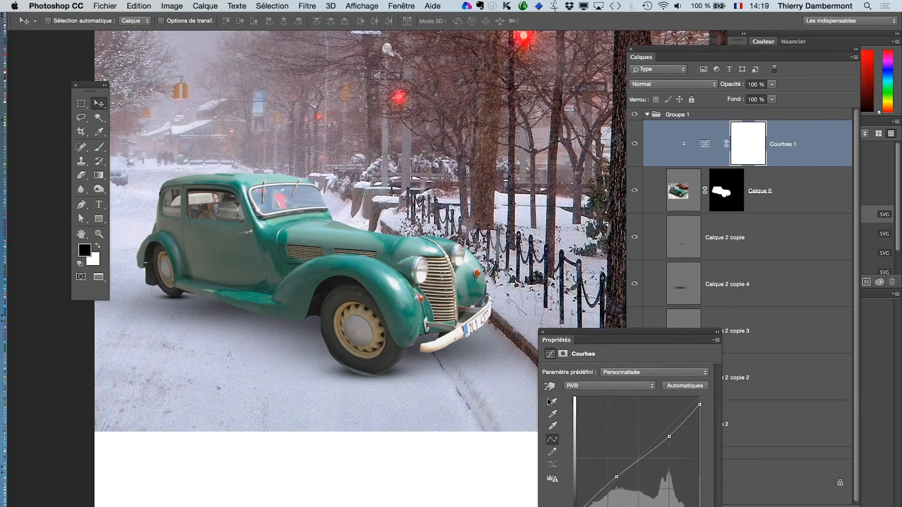
{"action": "left_click_drag", "start_coordinate": [548, 398], "coordinate": [503, 441]}
{"action": "left_click", "coordinate": [635, 145]}
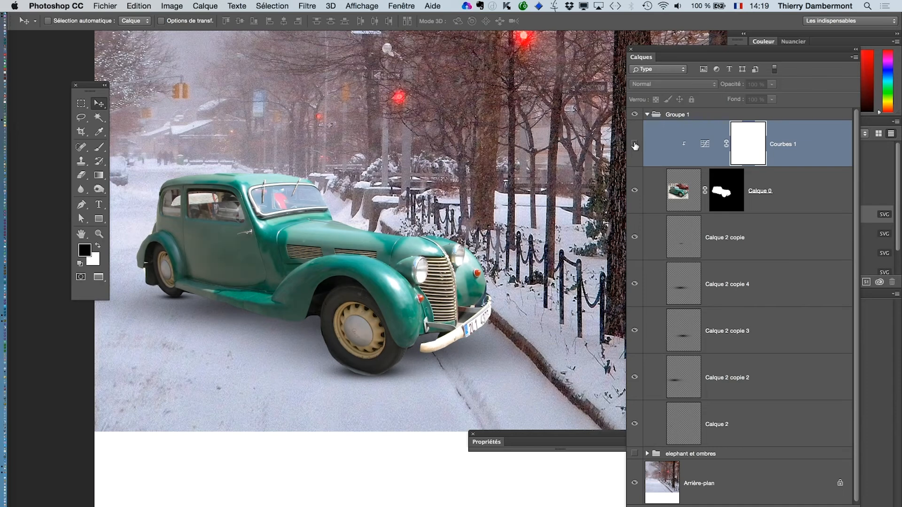
{"action": "left_click", "coordinate": [635, 145]}
{"action": "left_click", "coordinate": [635, 144]}
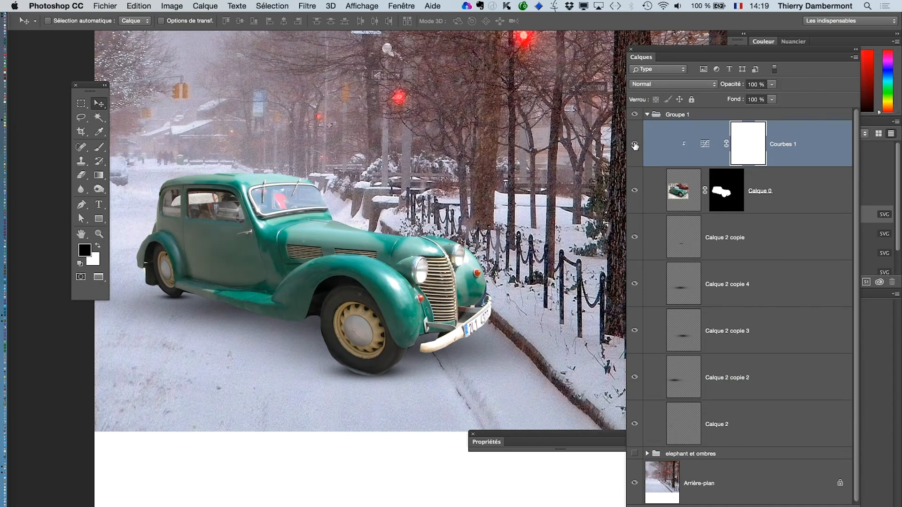
{"action": "left_click", "coordinate": [635, 145]}
{"action": "left_click", "coordinate": [635, 144]}
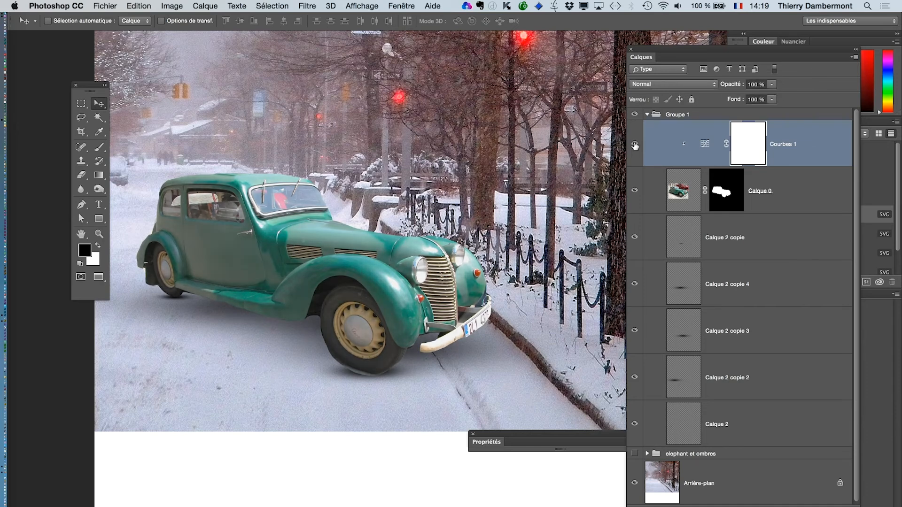
Collapse Groupe 1 and add a Curves adjustment layer directly above Arrière-plan
{"action": "left_click", "coordinate": [647, 114]}
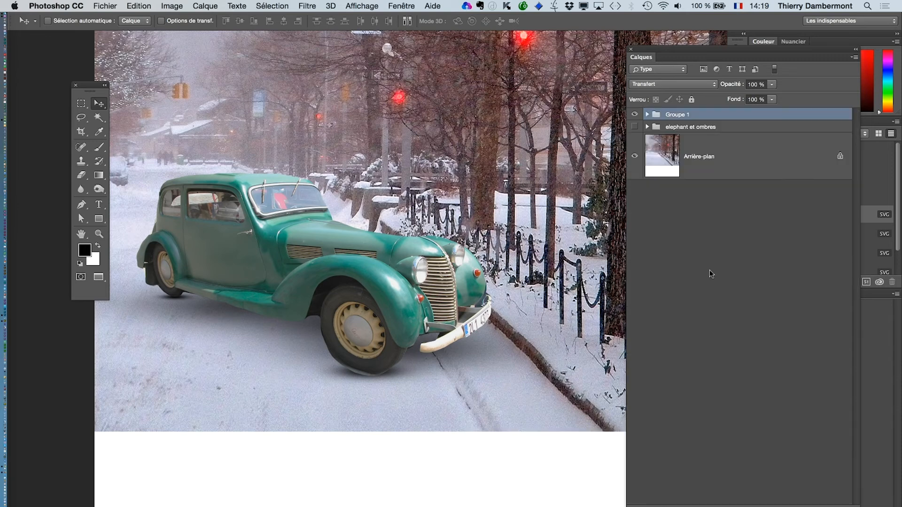
{"action": "left_click", "coordinate": [705, 172]}
{"action": "left_click", "coordinate": [201, 4]}
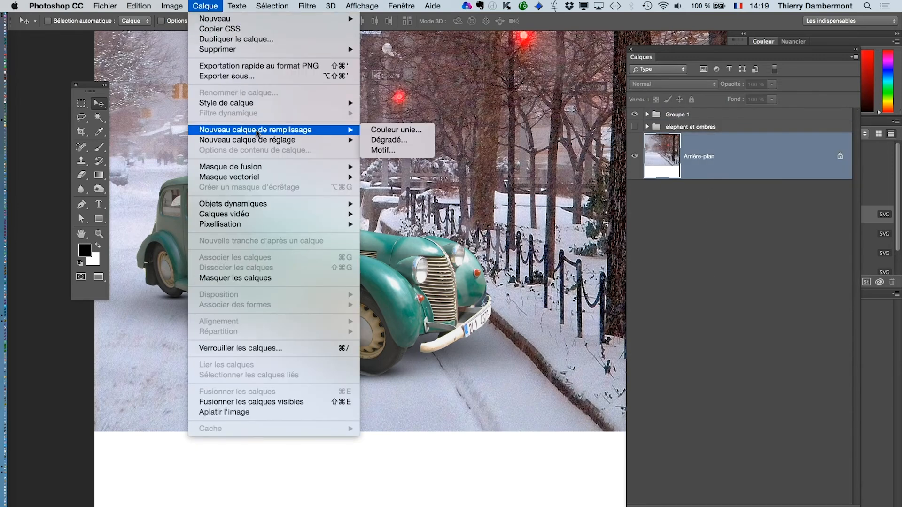
{"action": "mouse_move", "coordinate": [320, 140]}
{"action": "left_click", "coordinate": [398, 162]}
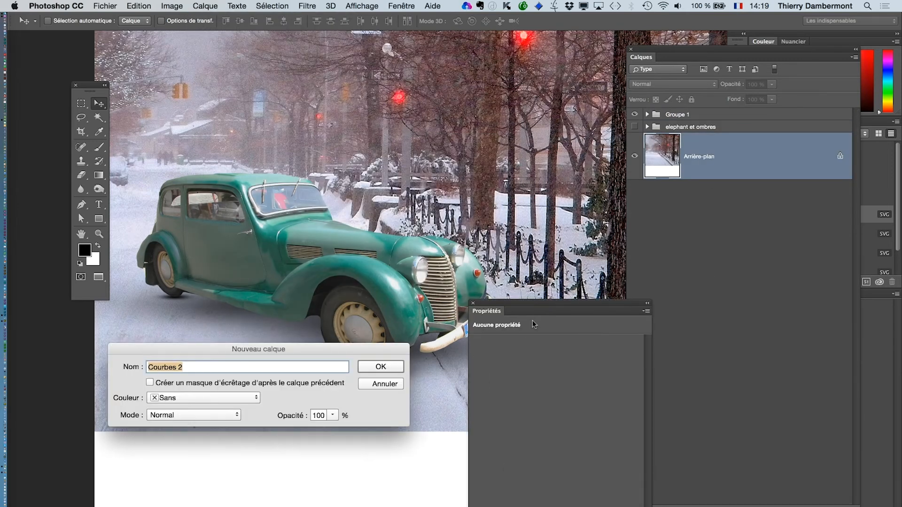
{"action": "left_click", "coordinate": [366, 369]}
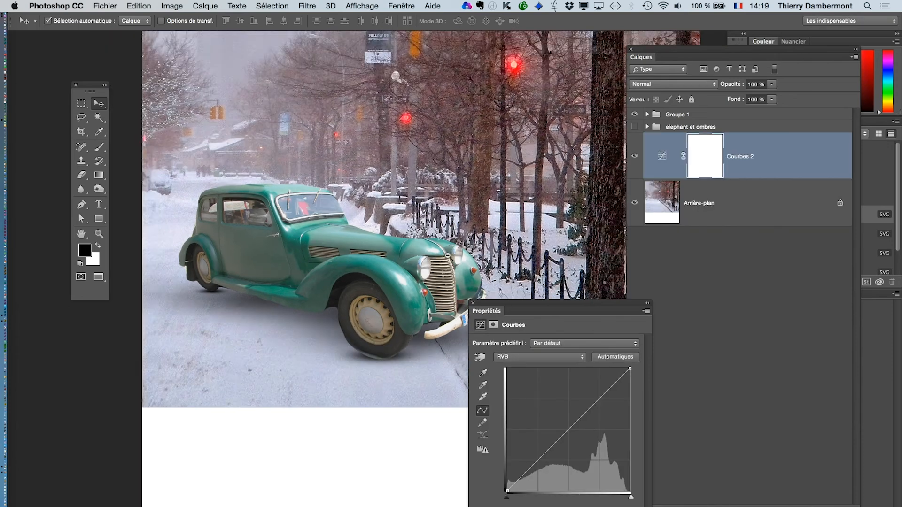
Reduce red in the background by mapping the Rouge curve's midtone from input 132 to output 118
{"action": "left_click", "coordinate": [447, 255], "text": "alt+super"}
{"action": "left_click", "coordinate": [437, 258], "text": "alt+super"}
{"action": "left_click_drag", "start_coordinate": [409, 259], "coordinate": [321, 253]}
{"action": "left_click_drag", "start_coordinate": [521, 307], "coordinate": [567, 211]}
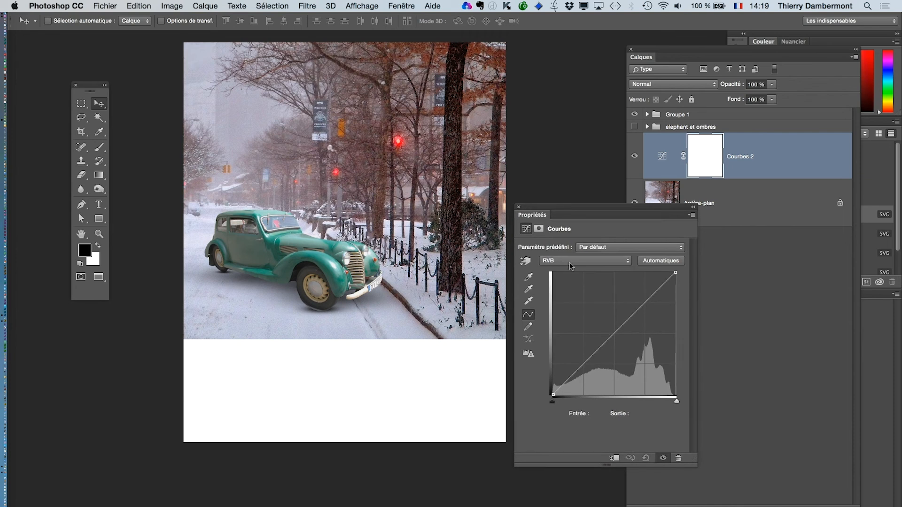
{"action": "left_click", "coordinate": [569, 263]}
{"action": "left_click_drag", "start_coordinate": [617, 333], "coordinate": [617, 338]}
Brighten the background on the RVB curve with a raised lower point and input 188 mapped to output 207
{"action": "left_click", "coordinate": [558, 260]}
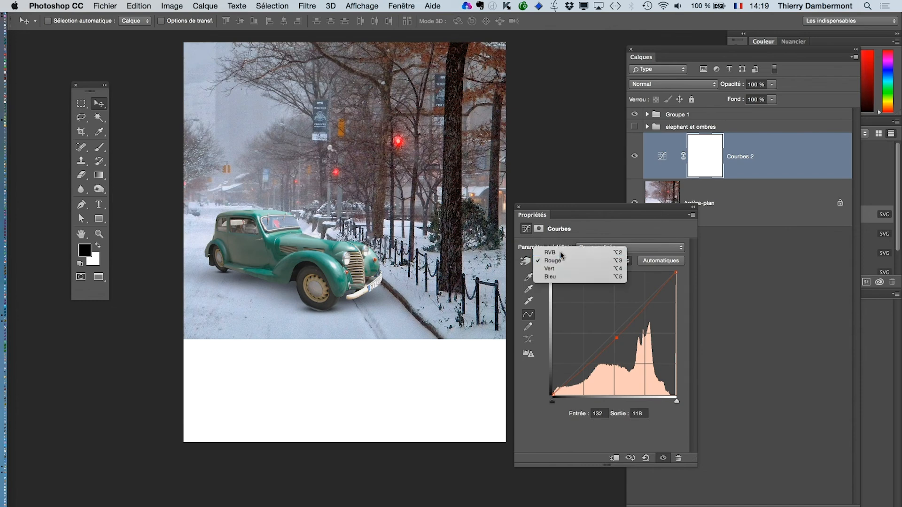
{"action": "left_click", "coordinate": [557, 253]}
{"action": "left_click_drag", "start_coordinate": [644, 301], "coordinate": [643, 296]}
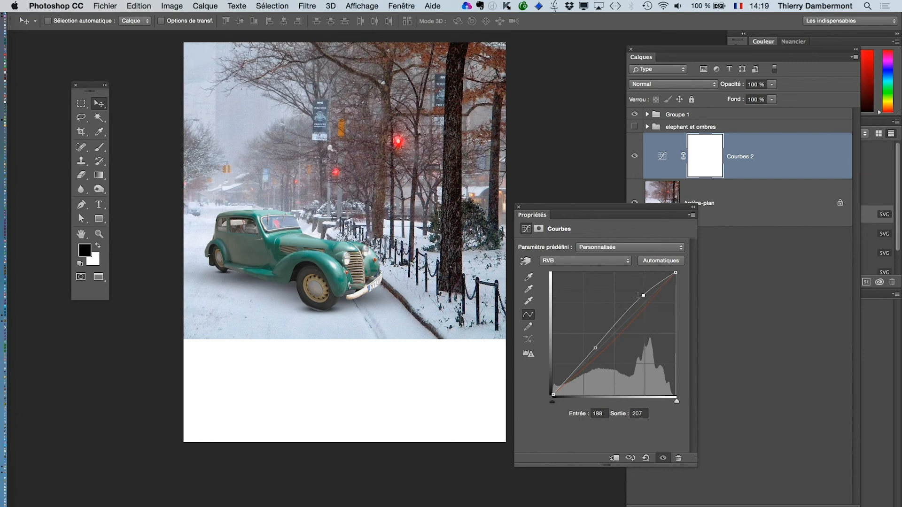
Enlarge the view of the car, moving the Propriétés panel out of the way and repositioning the floating Calques panel clear of the front wheel
{"action": "left_click_drag", "start_coordinate": [537, 211], "coordinate": [574, 252]}
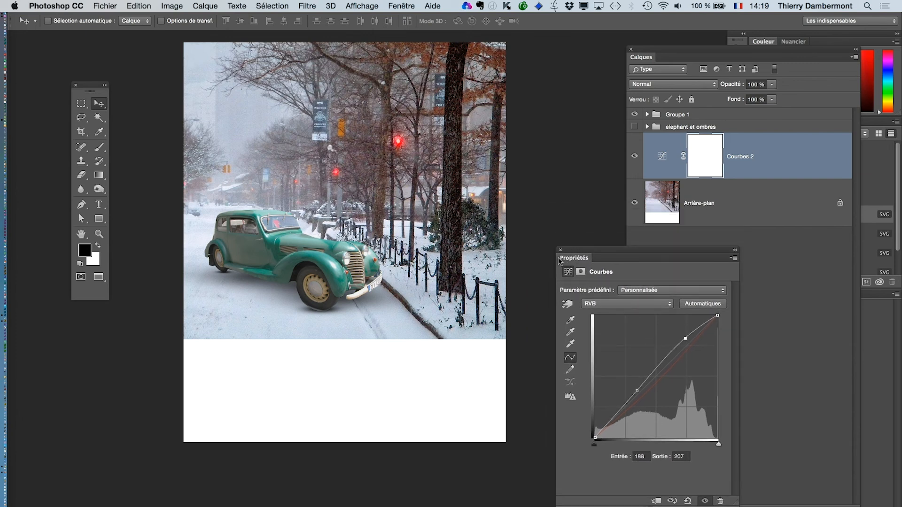
{"action": "left_click", "coordinate": [340, 268], "text": "super"}
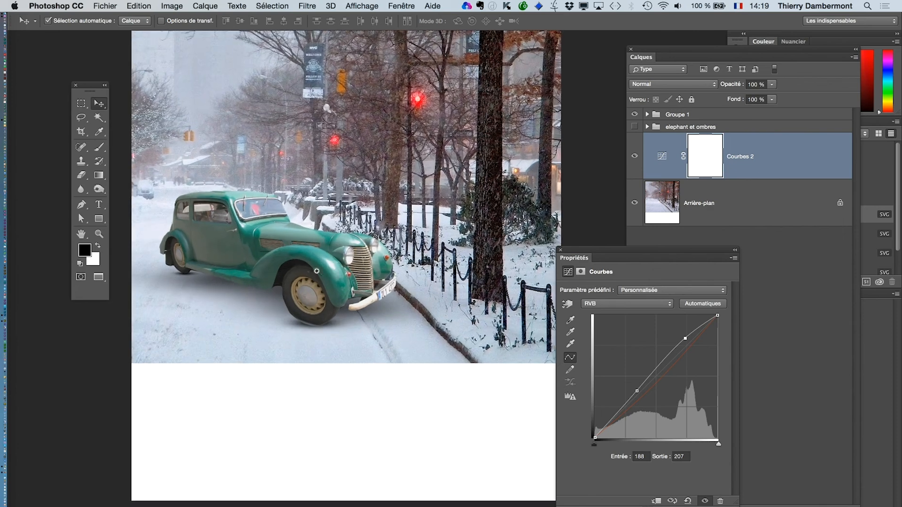
{"action": "left_click", "coordinate": [286, 260], "text": "super"}
{"action": "left_click", "coordinate": [244, 257], "text": "super"}
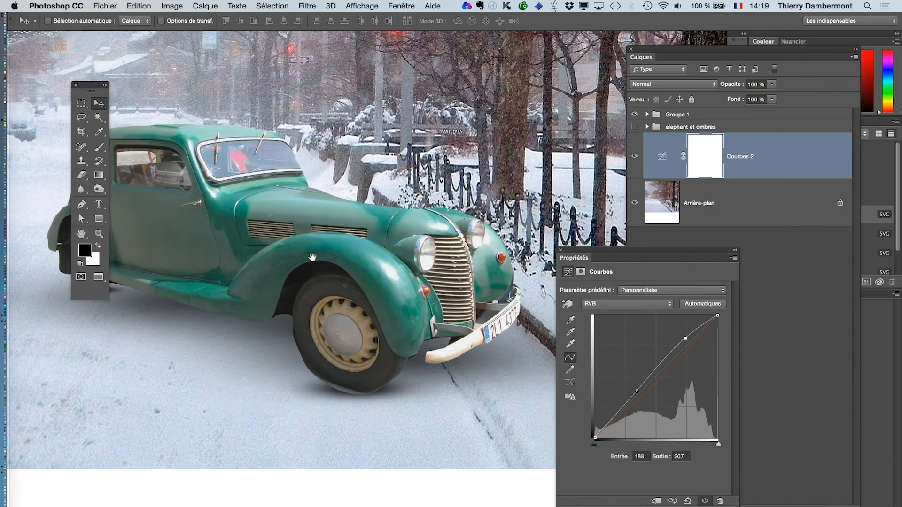
{"action": "left_click_drag", "start_coordinate": [312, 258], "coordinate": [376, 249]}
{"action": "left_click_drag", "start_coordinate": [577, 251], "coordinate": [438, 503]}
{"action": "left_click_drag", "start_coordinate": [644, 51], "coordinate": [648, 437]}
{"action": "left_click_drag", "start_coordinate": [443, 266], "coordinate": [484, 265]}
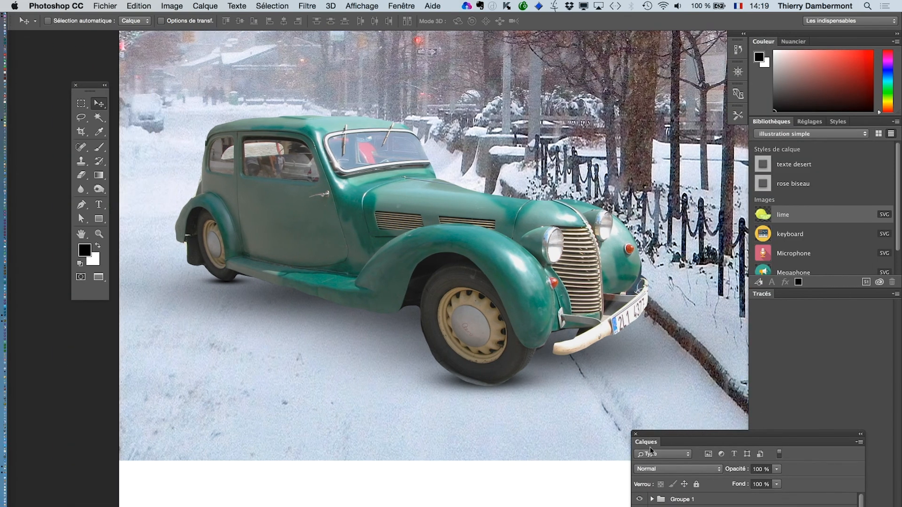
{"action": "left_click_drag", "start_coordinate": [660, 436], "coordinate": [727, 155]}
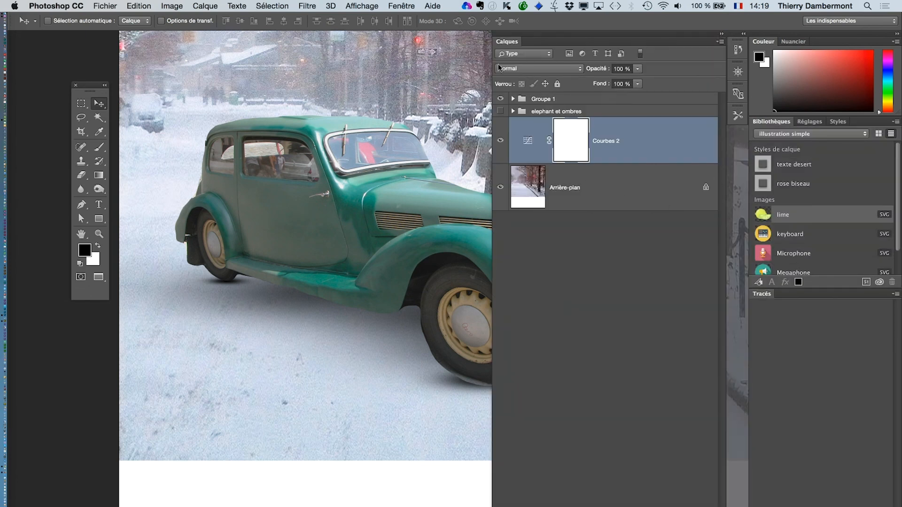
{"action": "mouse_move", "coordinate": [514, 38]}
{"action": "left_mouse_down"}
{"action": "mouse_move", "coordinate": [346, 68]}
{"action": "mouse_move", "coordinate": [672, 63]}
{"action": "left_mouse_up"}
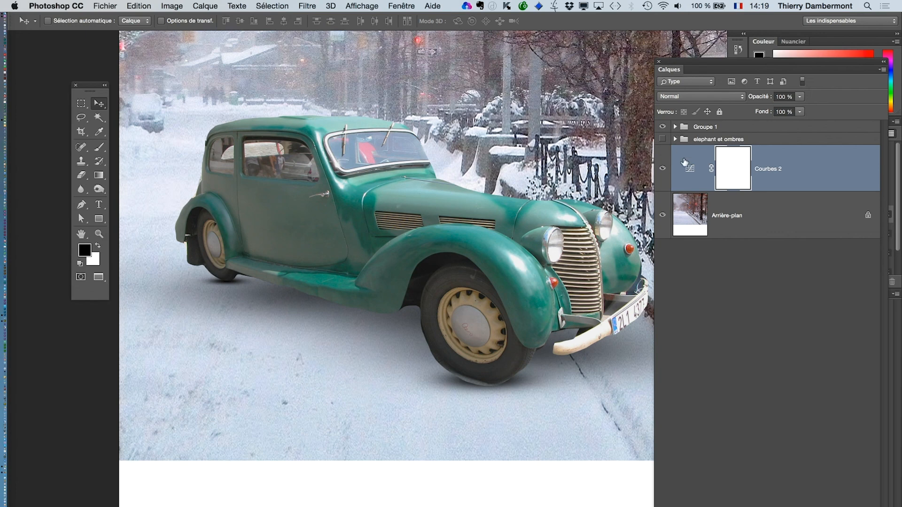
Duplicate the front-wheel shadow layer Calque 2 copie in Groupe 1 and scale the duplicate to about 60 % in width and height
{"action": "left_click", "coordinate": [676, 127]}
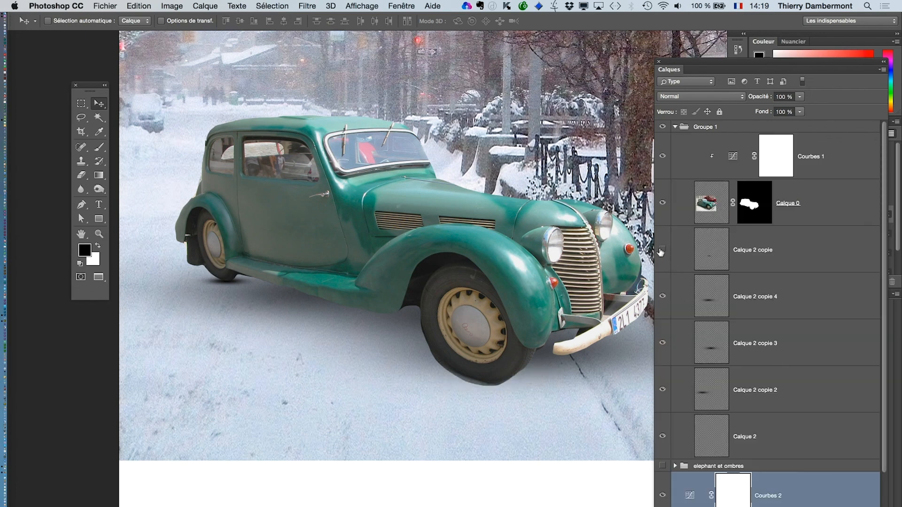
{"action": "left_click_drag", "start_coordinate": [708, 258], "coordinate": [808, 506]}
{"action": "left_click_drag", "start_coordinate": [569, 380], "coordinate": [546, 367]}
{"action": "key", "text": "ctrl+t"}
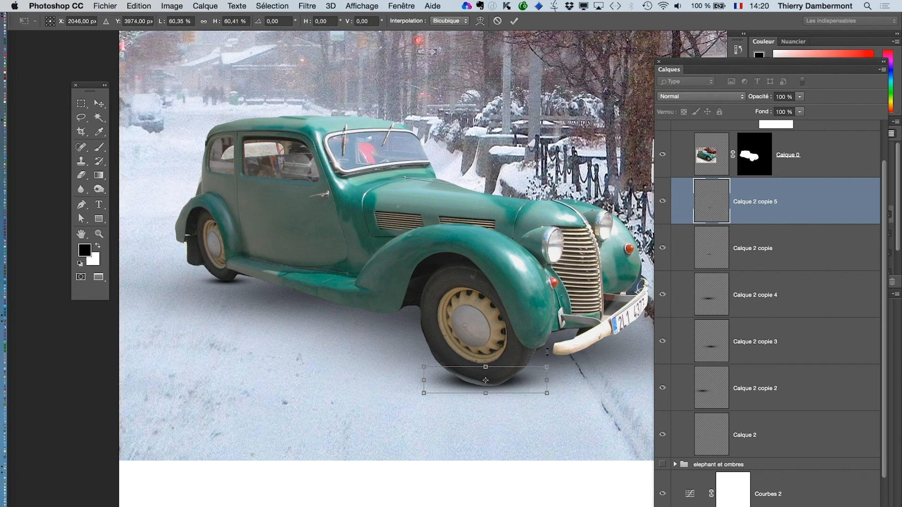